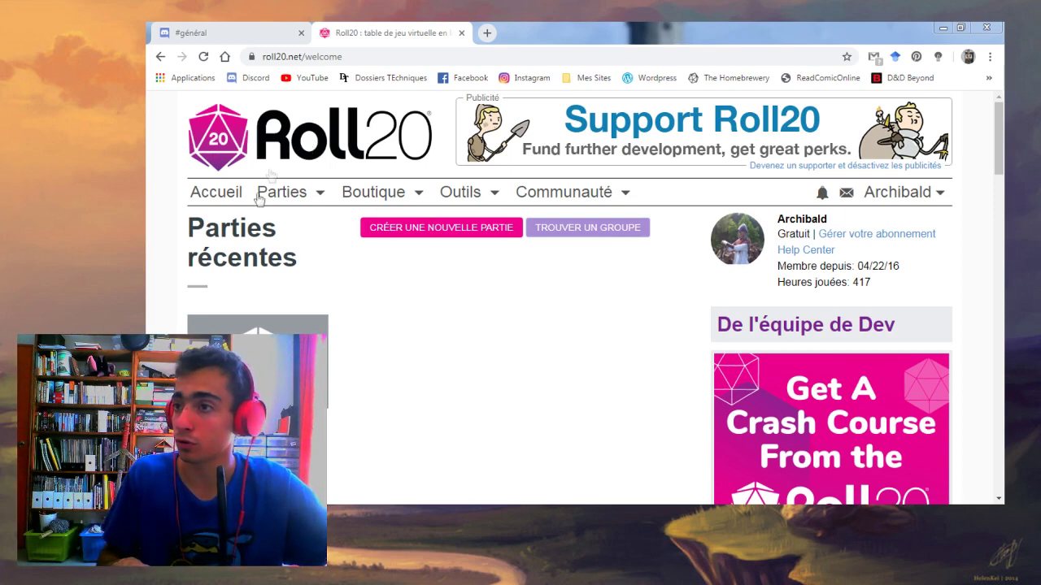
Step: Start creating a new Roll20 game and name it "Dungeons And Dragons"
{"action": "mouse_move", "coordinate": [623, 192]}
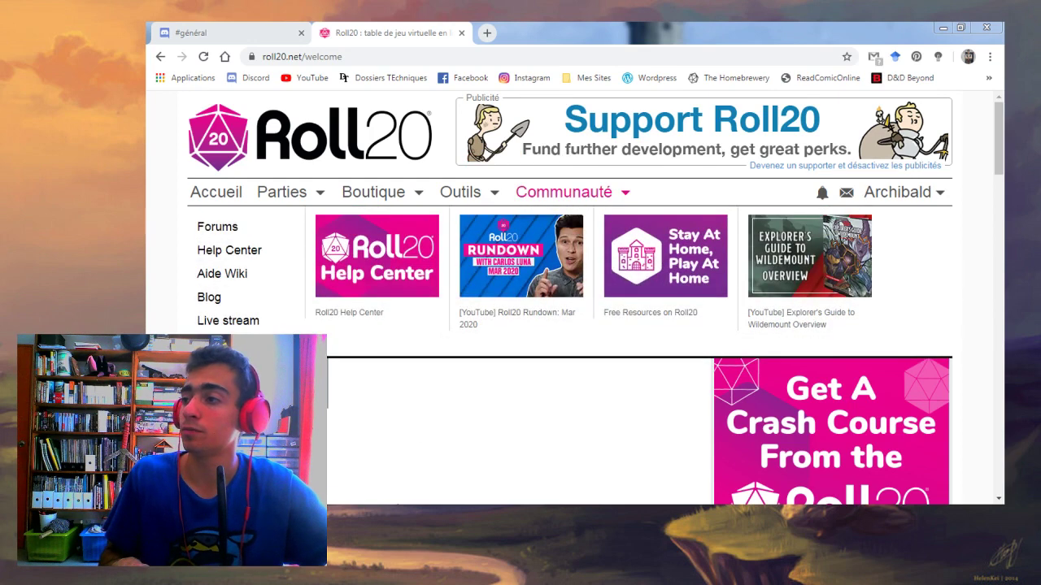
{"action": "left_click", "coordinate": [447, 232]}
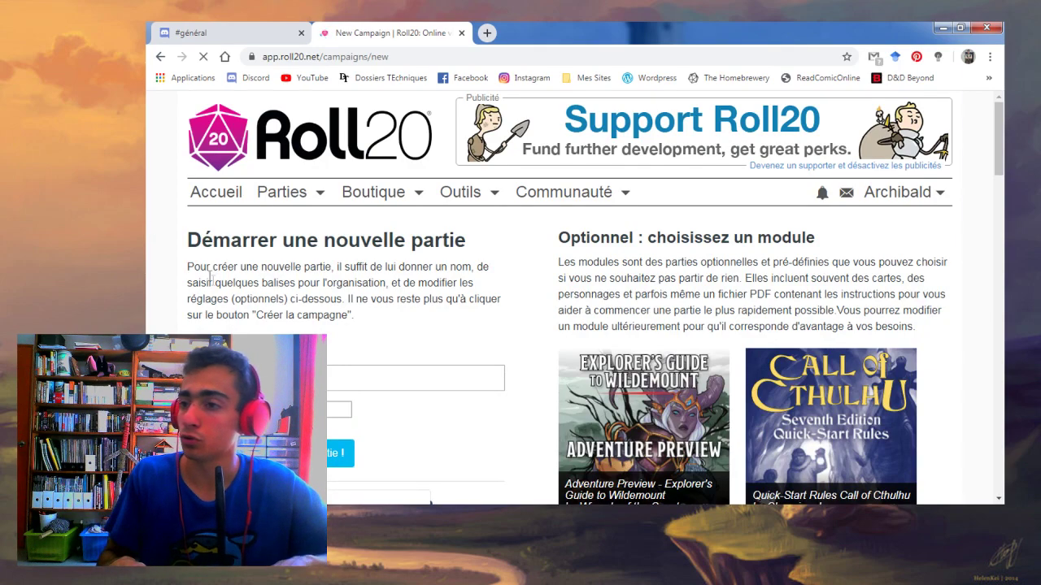
{"action": "scroll", "coordinate": [167, 309], "scroll_direction": "down", "scroll_amount": 3}
{"action": "scroll", "coordinate": [266, 261], "scroll_direction": "up", "scroll_amount": 3}
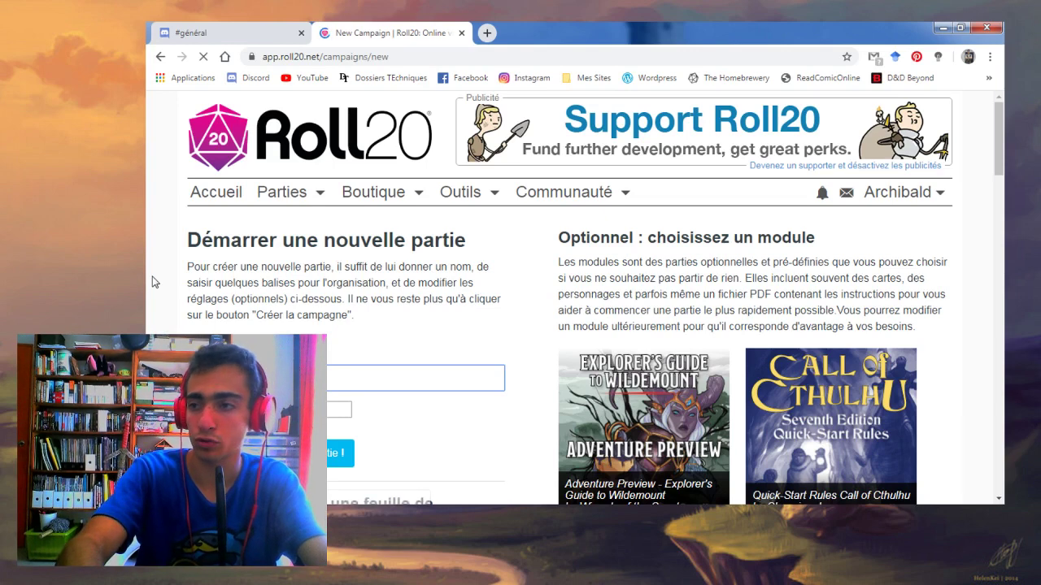
{"action": "key", "text": "ctrl+v"}
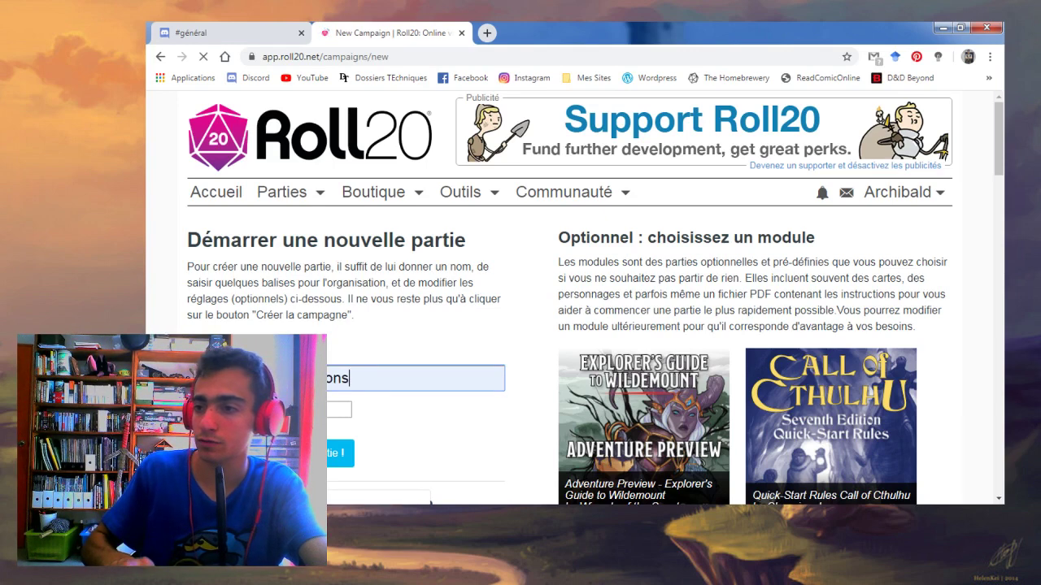
Step: Choose "D&D 5E by Roll20" under Dungeons & Dragons 5th Edition as the game's character sheet template
{"action": "scroll", "coordinate": [147, 303], "scroll_direction": "down", "scroll_amount": 3}
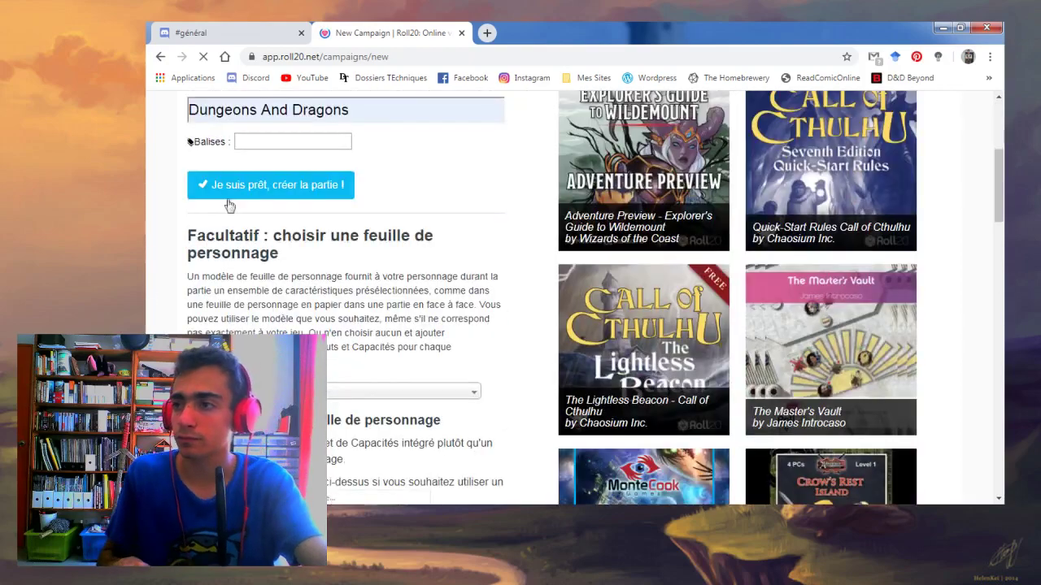
{"action": "scroll", "coordinate": [221, 177], "scroll_direction": "down", "scroll_amount": 1}
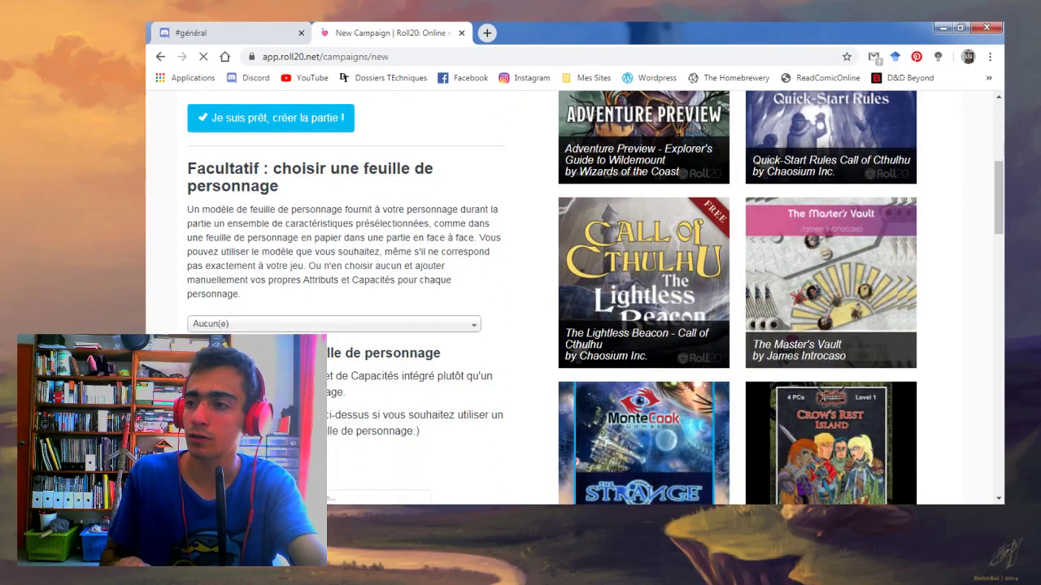
{"action": "left_click", "coordinate": [296, 323]}
{"action": "scroll", "coordinate": [174, 285], "scroll_direction": "down", "scroll_amount": 2}
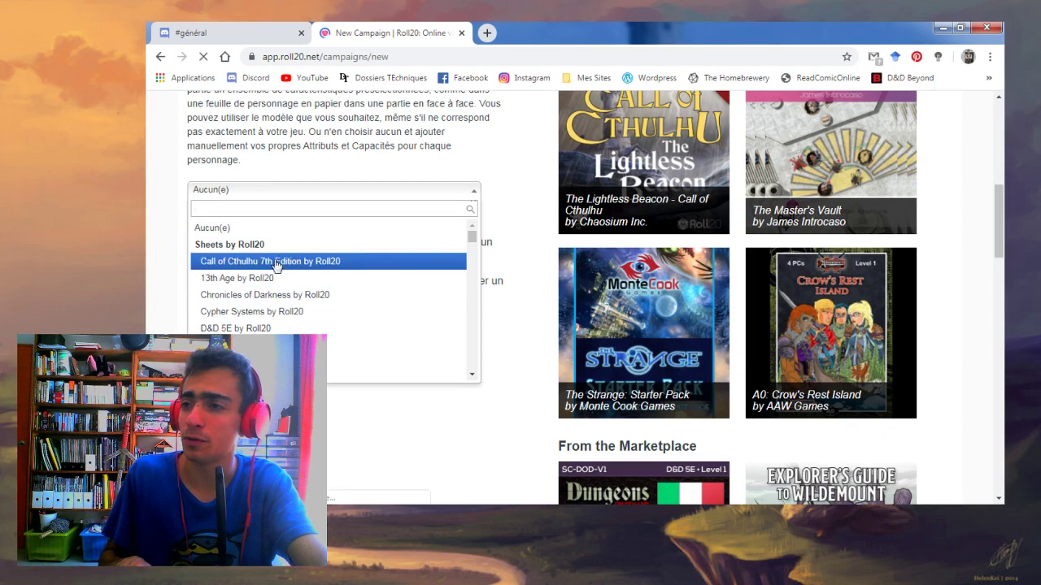
{"action": "scroll", "coordinate": [277, 268], "scroll_direction": "down", "scroll_amount": 1}
{"action": "scroll", "coordinate": [244, 293], "scroll_direction": "down", "scroll_amount": 5}
{"action": "scroll", "coordinate": [244, 294], "scroll_direction": "down", "scroll_amount": 10}
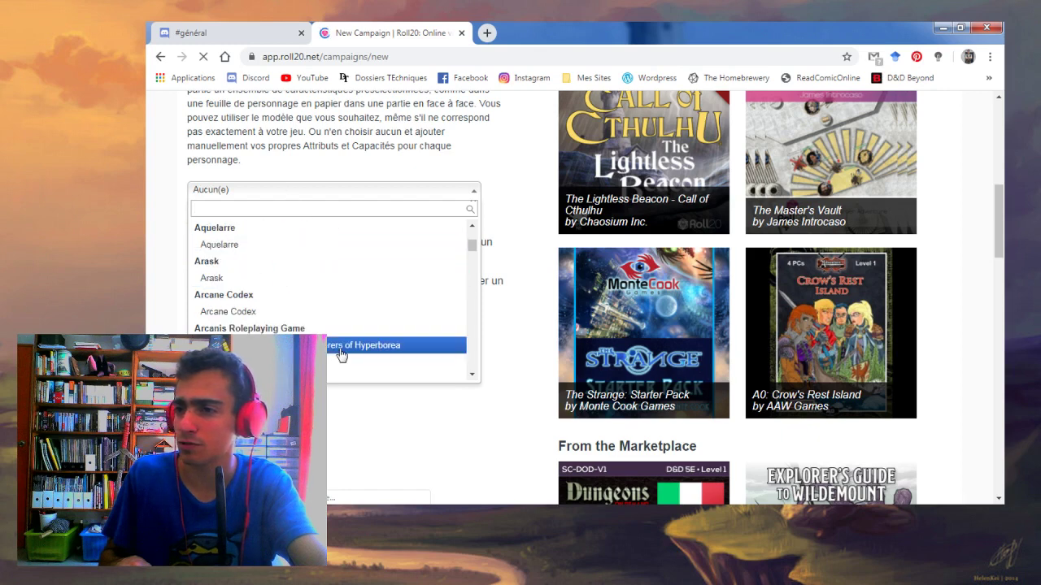
{"action": "scroll", "coordinate": [325, 286], "scroll_direction": "down", "scroll_amount": 2}
{"action": "scroll", "coordinate": [355, 252], "scroll_direction": "down", "scroll_amount": 3}
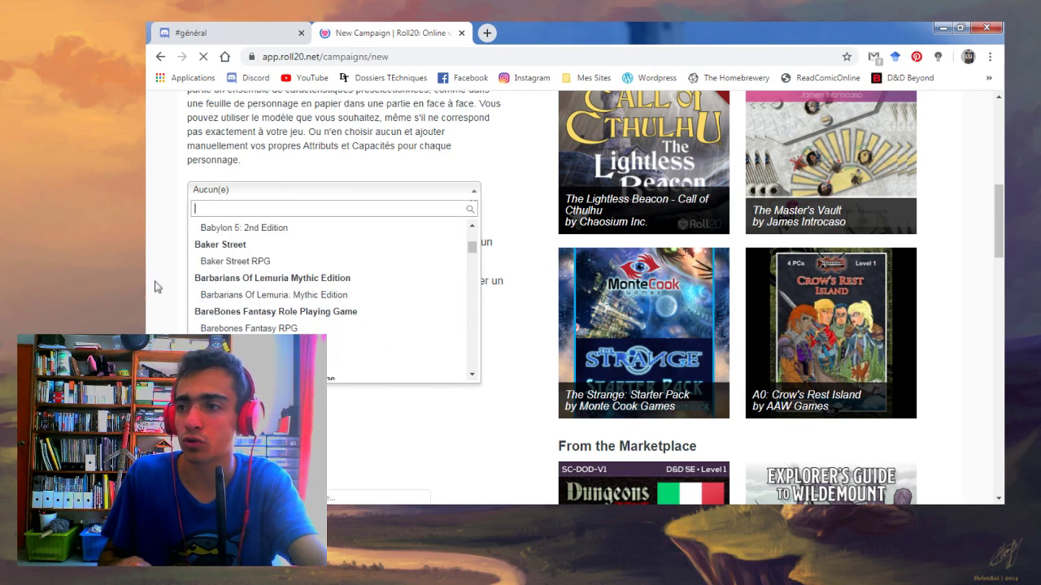
{"action": "scroll", "coordinate": [467, 242], "scroll_direction": "down", "scroll_amount": 6}
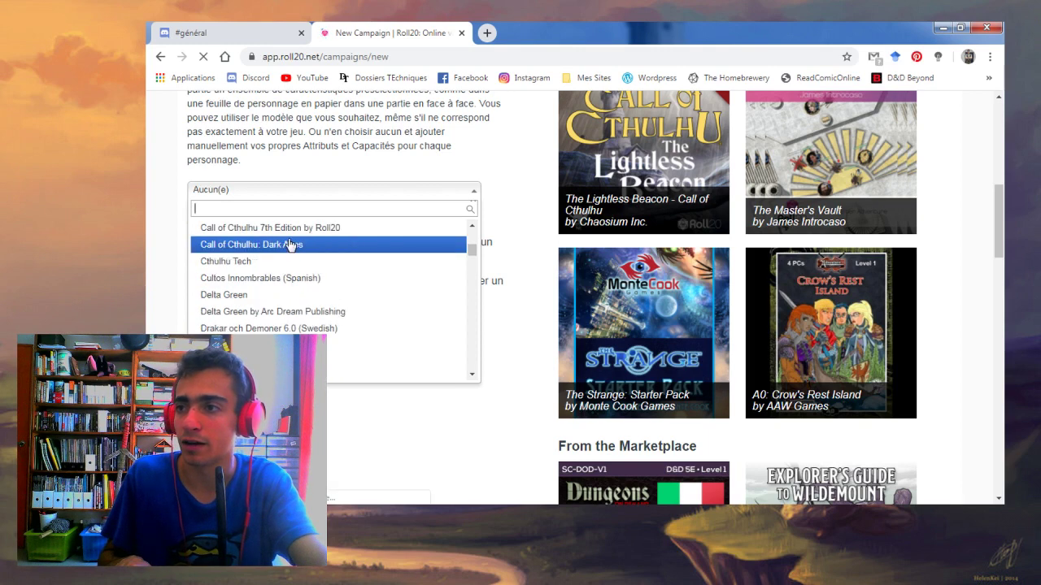
{"action": "scroll", "coordinate": [307, 301], "scroll_direction": "down", "scroll_amount": 5}
{"action": "scroll", "coordinate": [309, 301], "scroll_direction": "down", "scroll_amount": 10}
{"action": "scroll", "coordinate": [309, 298], "scroll_direction": "down", "scroll_amount": 5}
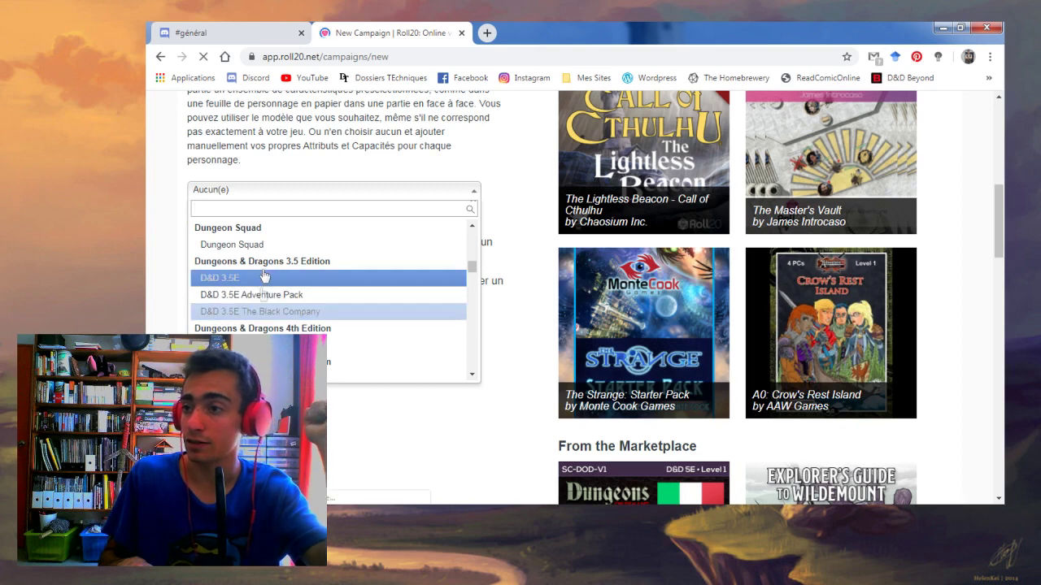
{"action": "scroll", "coordinate": [269, 288], "scroll_direction": "down", "scroll_amount": 1}
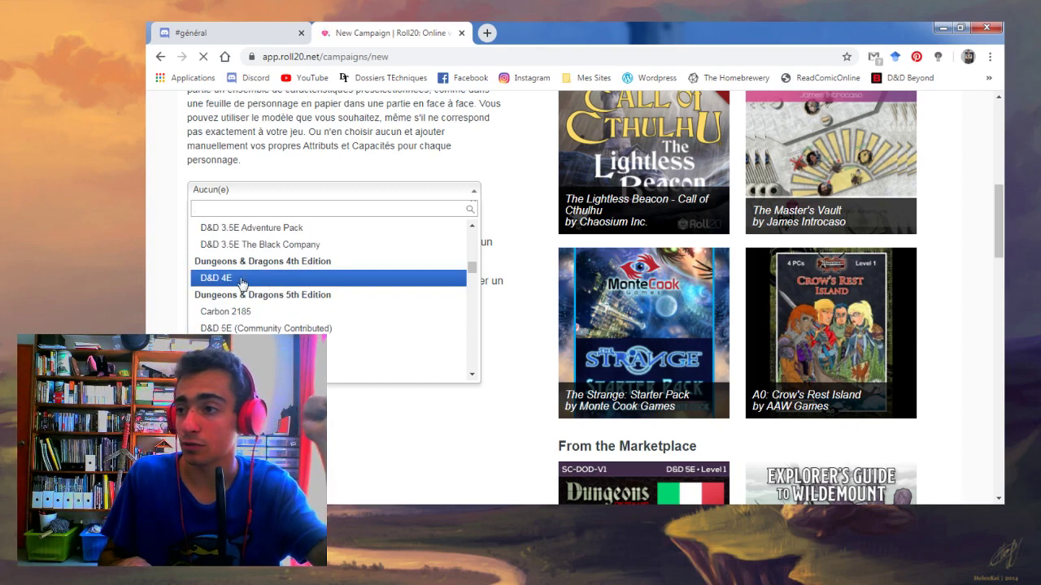
{"action": "scroll", "coordinate": [236, 312], "scroll_direction": "down", "scroll_amount": 1}
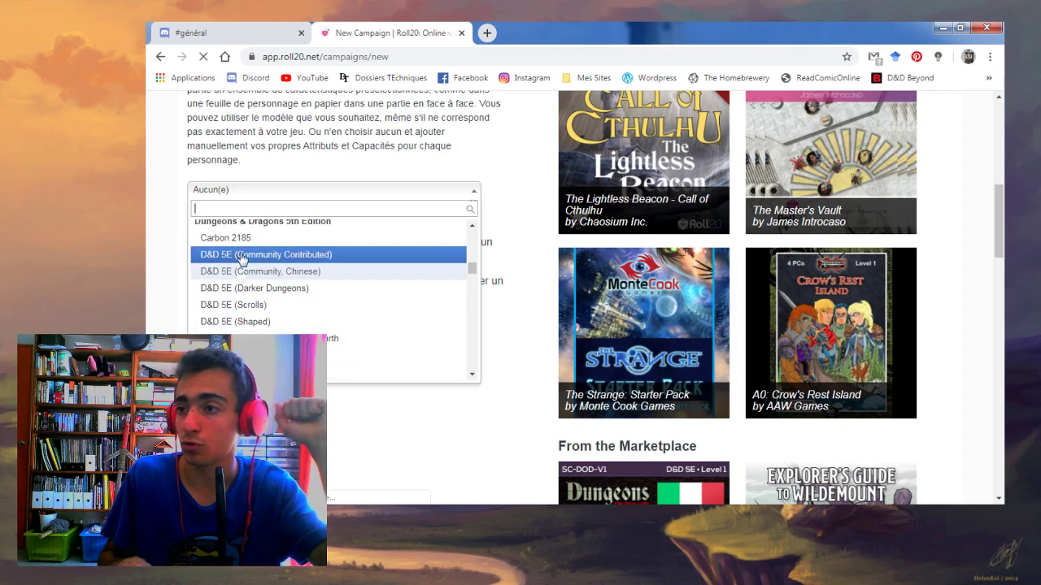
{"action": "scroll", "coordinate": [242, 309], "scroll_direction": "down", "scroll_amount": 1}
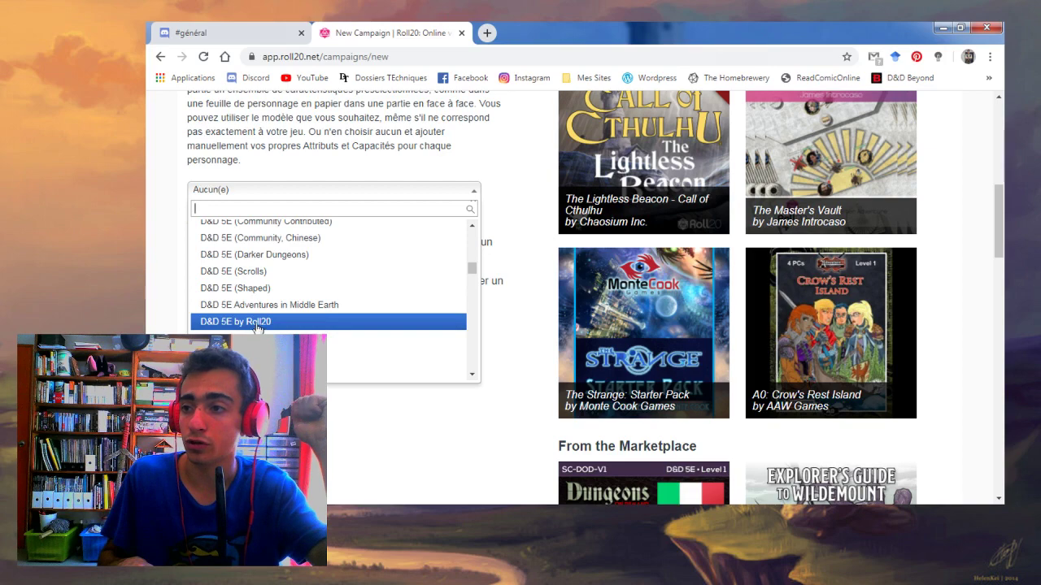
{"action": "left_click", "coordinate": [269, 322]}
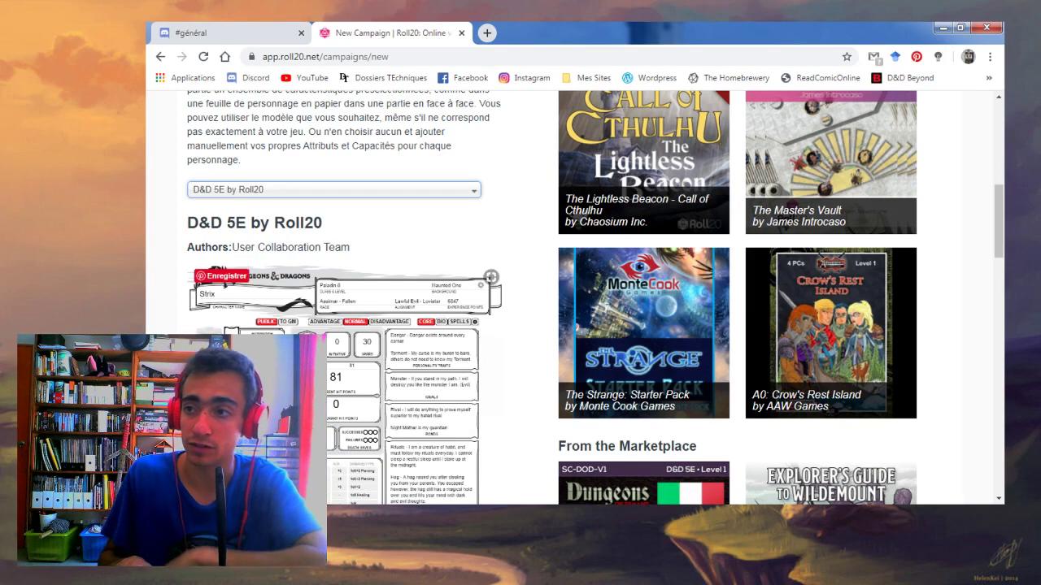
Step: Review the sheet preview and create the game with the chosen name and character sheet
{"action": "scroll", "coordinate": [160, 257], "scroll_direction": "down", "scroll_amount": 2}
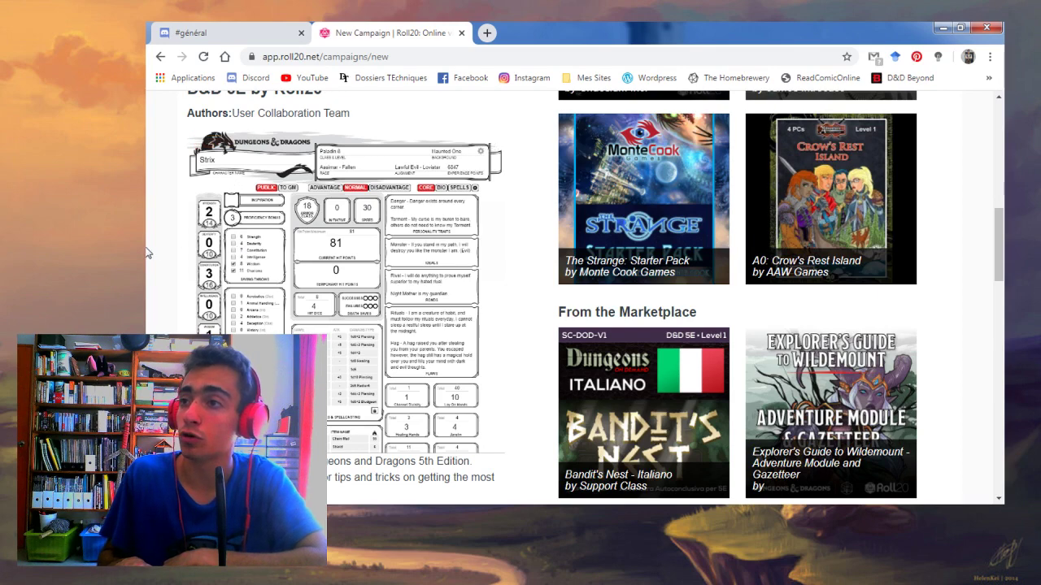
{"action": "scroll", "coordinate": [316, 252], "scroll_direction": "up", "scroll_amount": 8}
{"action": "scroll", "coordinate": [301, 294], "scroll_direction": "down", "scroll_amount": 1}
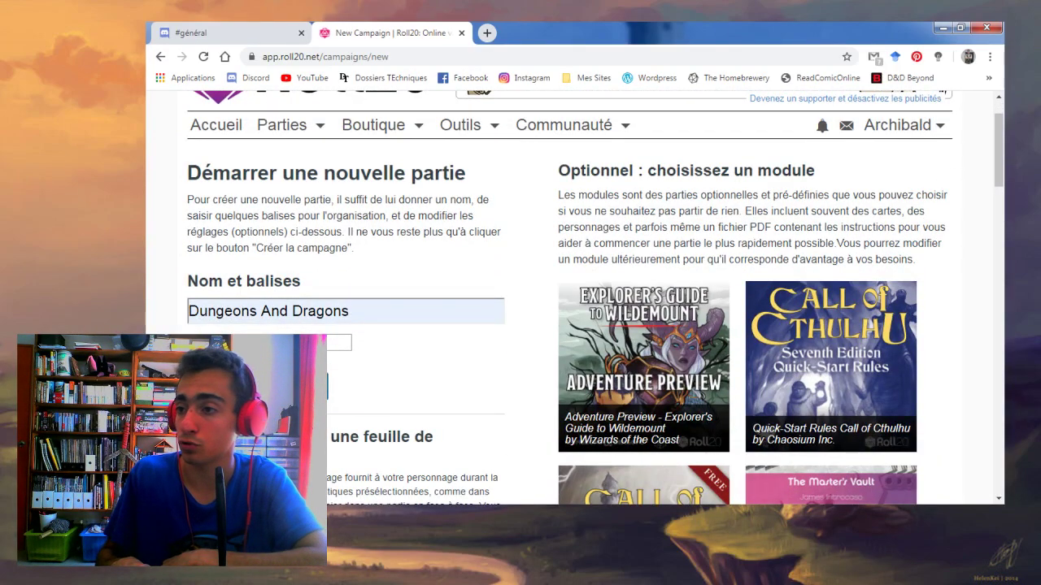
{"action": "left_click", "coordinate": [260, 386]}
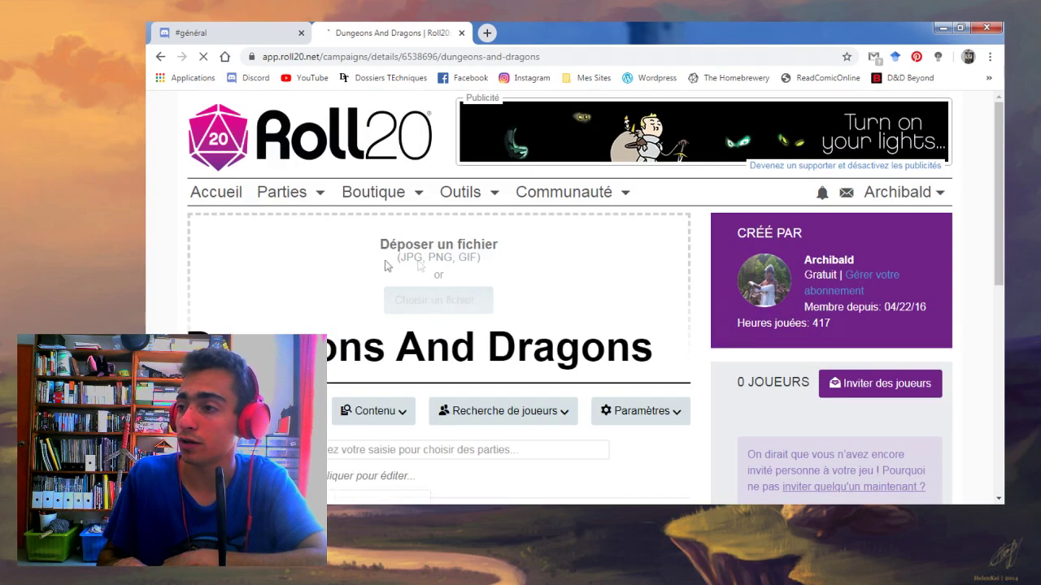
Step: Look over the new game's details page and launch the game in the tabletop editor
{"action": "scroll", "coordinate": [517, 374], "scroll_direction": "down", "scroll_amount": 4}
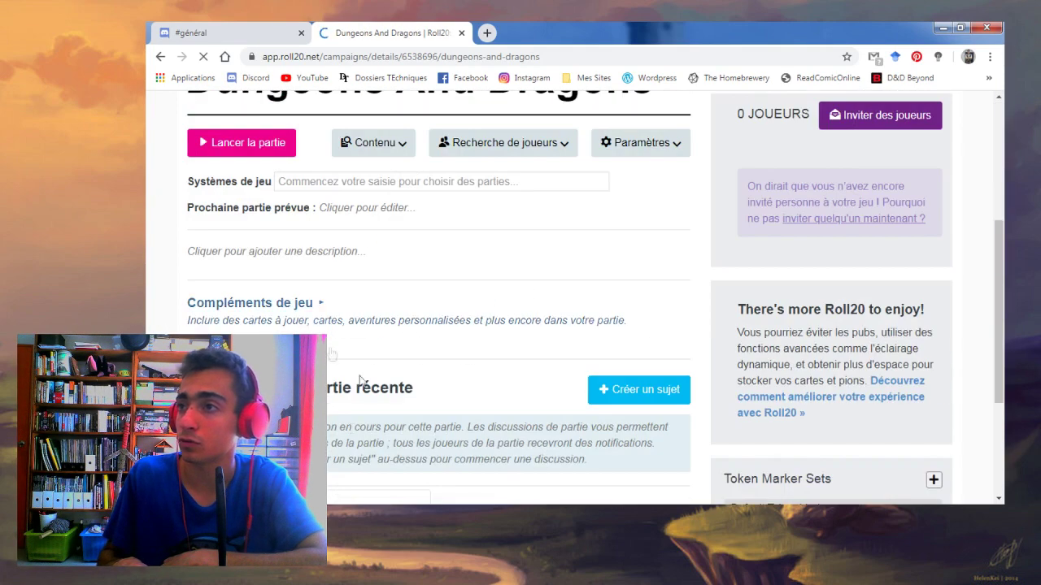
{"action": "scroll", "coordinate": [504, 244], "scroll_direction": "up", "scroll_amount": 3}
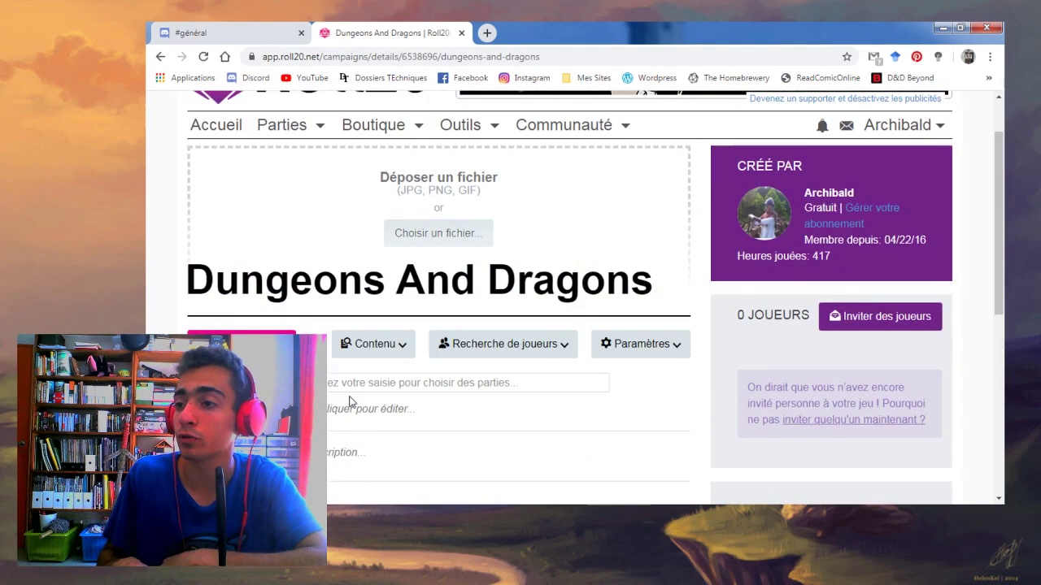
{"action": "scroll", "coordinate": [172, 252], "scroll_direction": "down", "scroll_amount": 2}
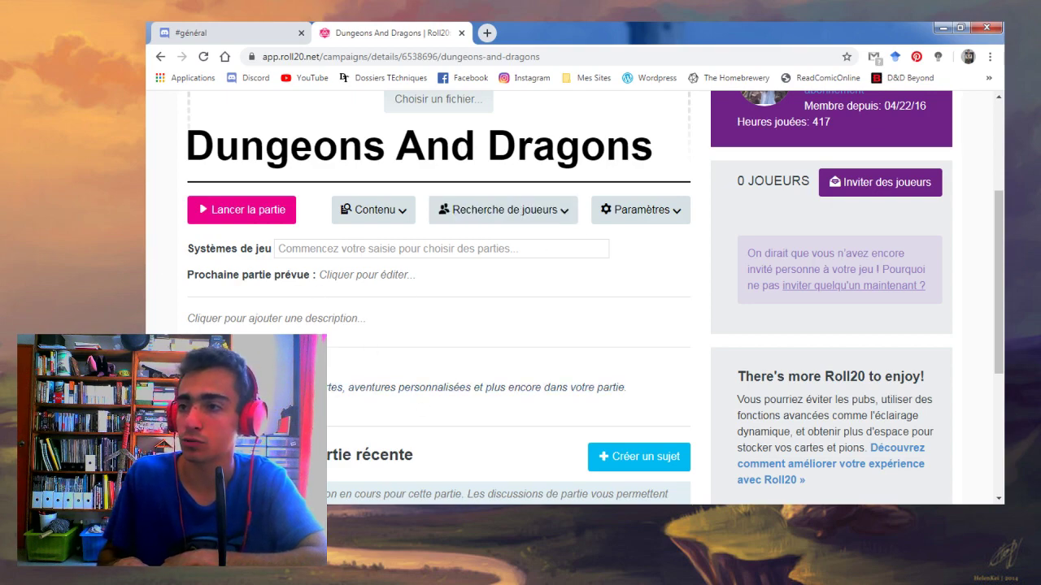
{"action": "scroll", "coordinate": [439, 325], "scroll_direction": "up", "scroll_amount": 3}
{"action": "left_click", "coordinate": [253, 412]}
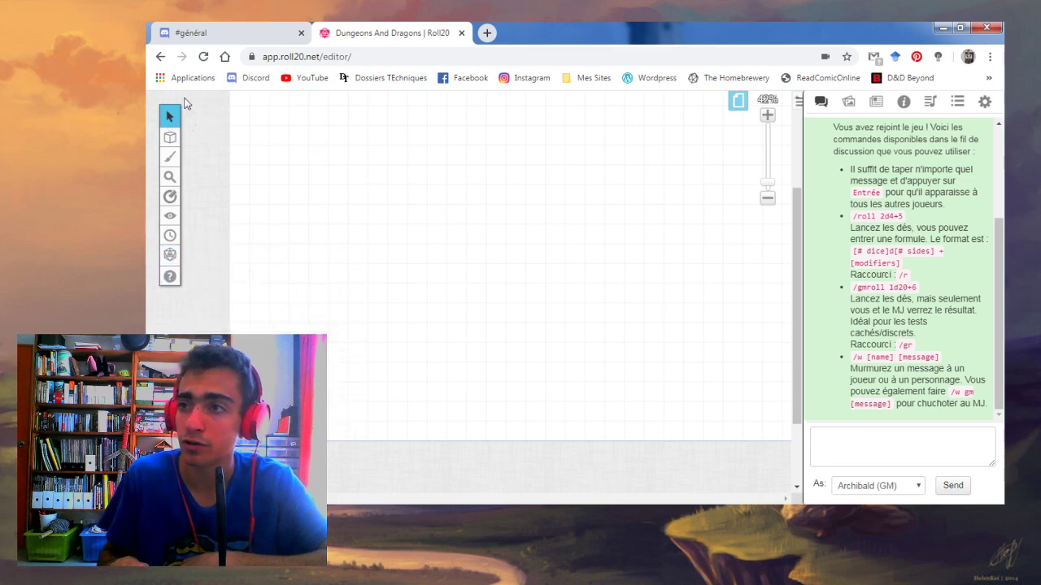
{"action": "mouse_move", "coordinate": [171, 117]}
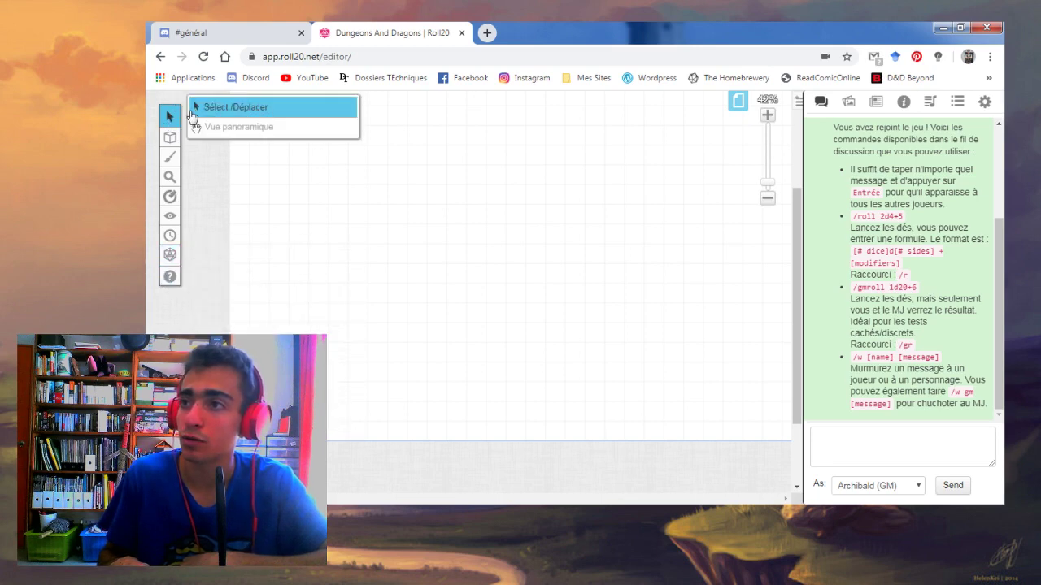
{"action": "mouse_move", "coordinate": [172, 145]}
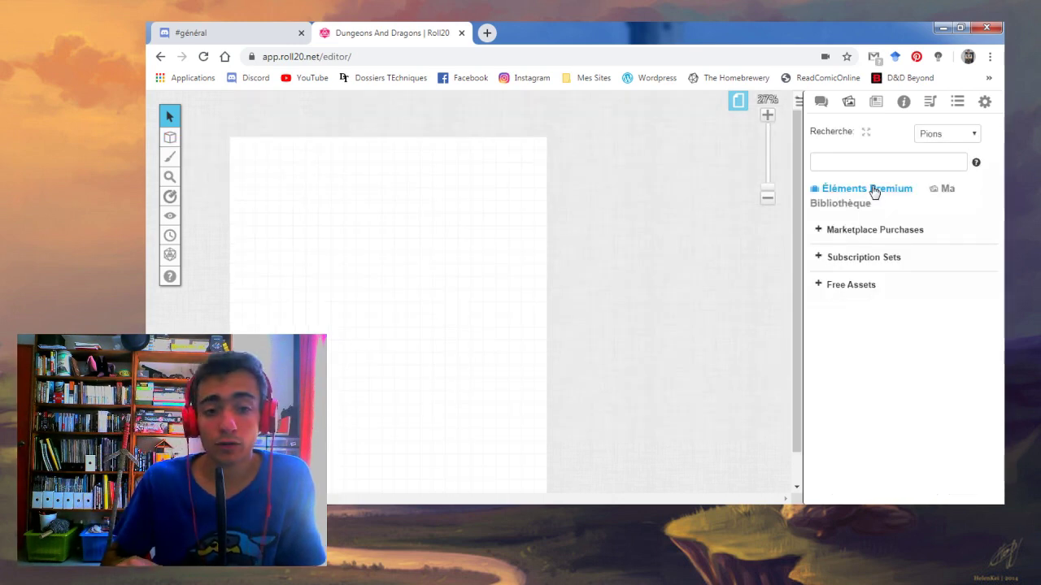
Step: Show the personal art library and place map1.png from its recent uploads onto the page
{"action": "left_click", "coordinate": [874, 190]}
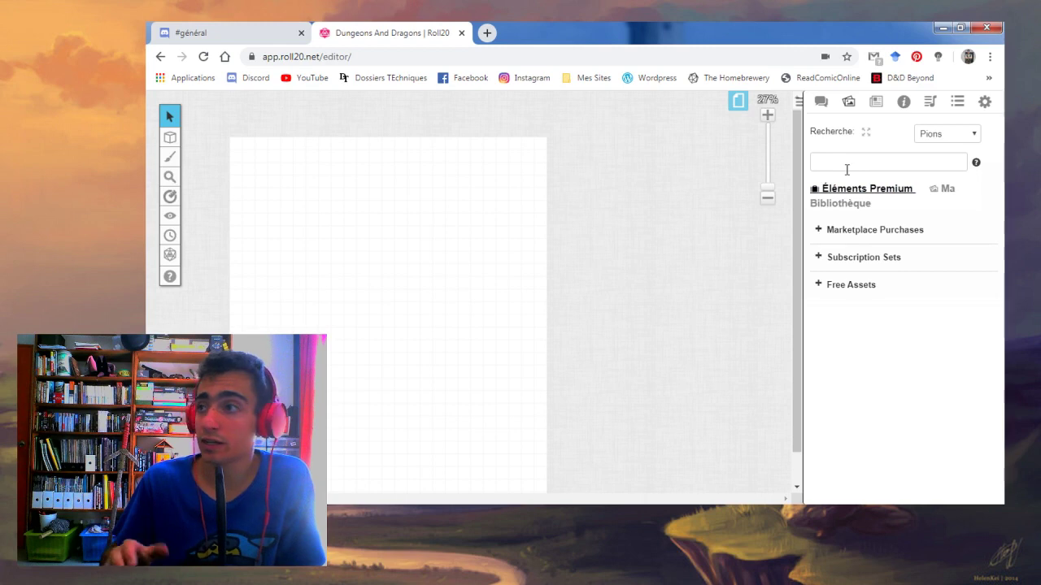
{"action": "left_click", "coordinate": [948, 190]}
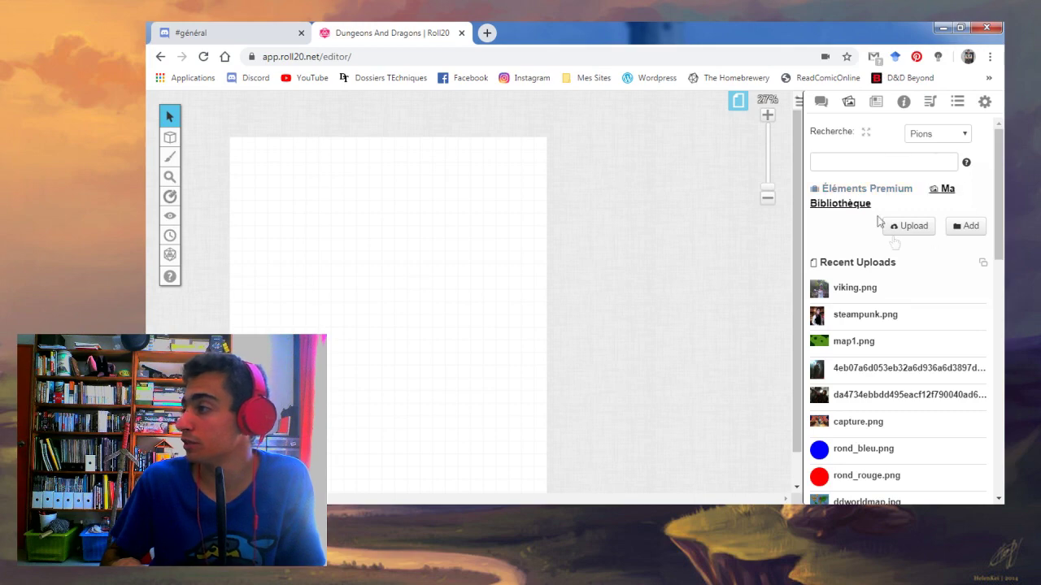
{"action": "scroll", "coordinate": [855, 237], "scroll_direction": "down", "scroll_amount": 3}
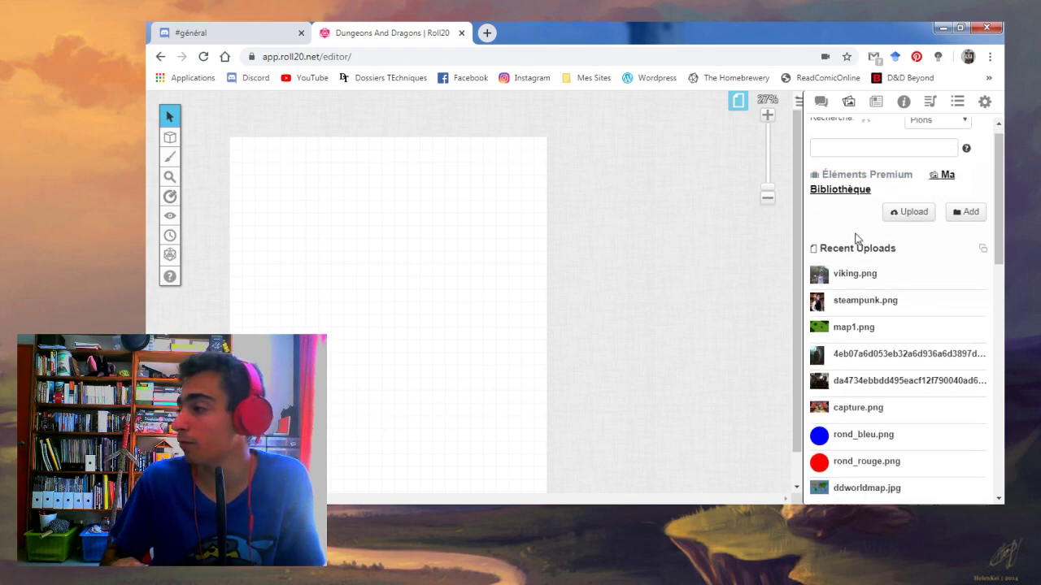
{"action": "left_click_drag", "start_coordinate": [849, 143], "coordinate": [302, 268]}
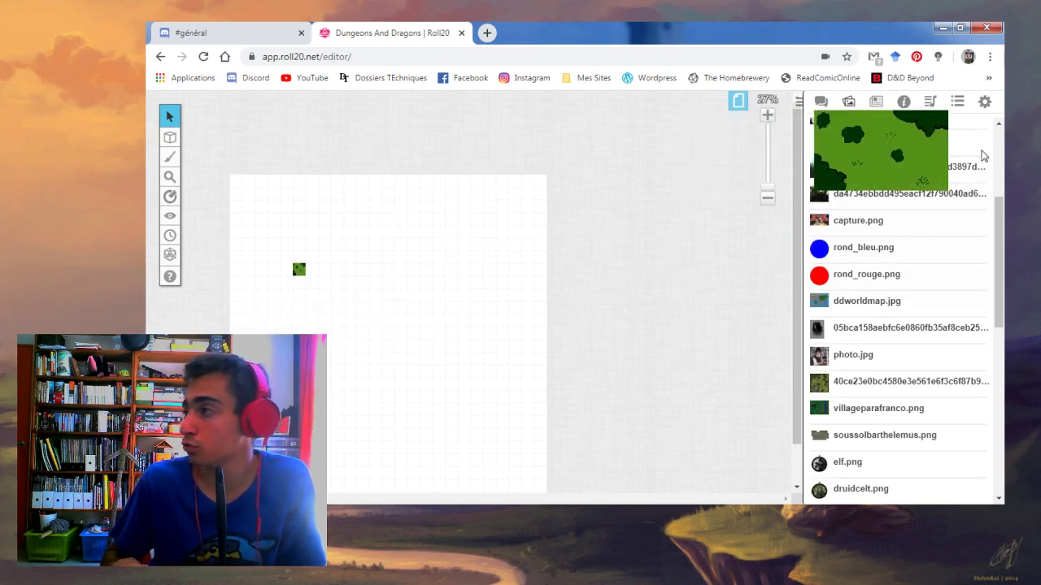
Step: Enlarge the placed map1.png image and stretch it wider so it fills most of the page's width
{"action": "left_click", "coordinate": [299, 269]}
{"action": "left_click_drag", "start_coordinate": [305, 276], "coordinate": [453, 396]}
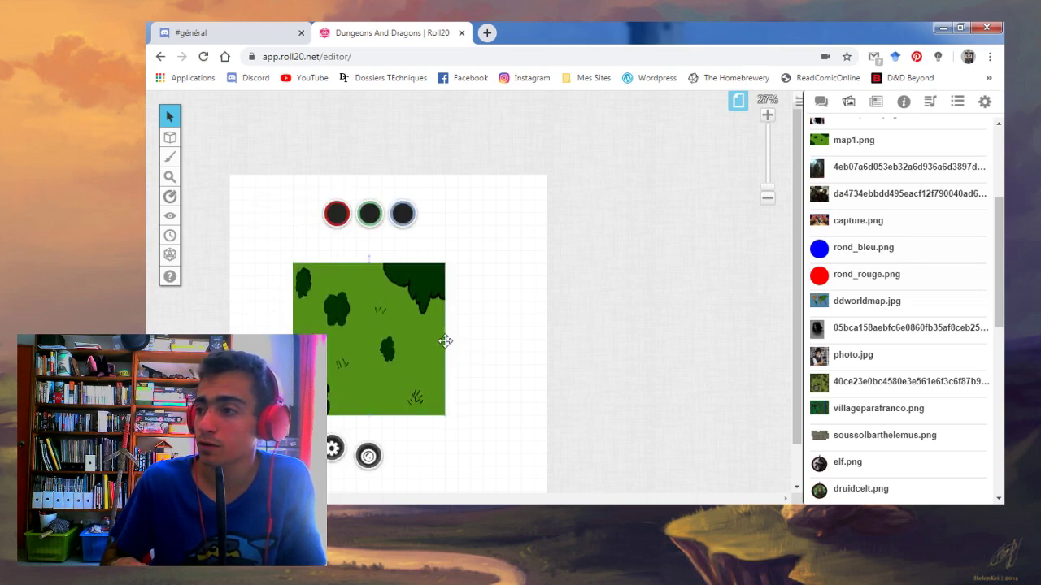
{"action": "left_click_drag", "start_coordinate": [445, 338], "coordinate": [535, 333]}
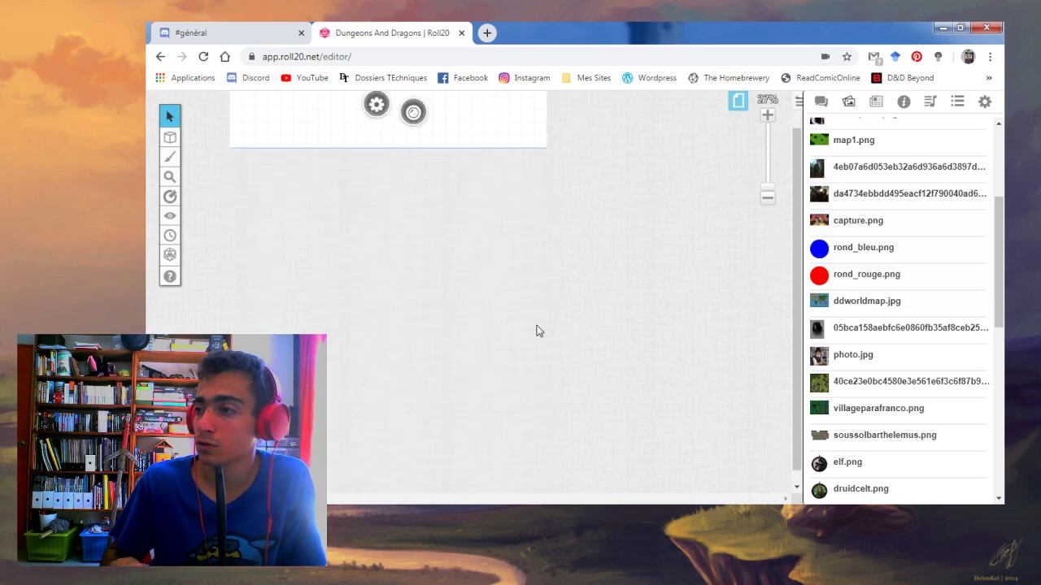
Step: Move the enlarged map image so it lies roughly centred on the page
{"action": "left_click", "coordinate": [493, 237]}
{"action": "right_click", "coordinate": [492, 237]}
{"action": "right_click", "coordinate": [414, 272]}
{"action": "left_click", "coordinate": [403, 302]}
{"action": "left_click_drag", "start_coordinate": [403, 302], "coordinate": [478, 122]}
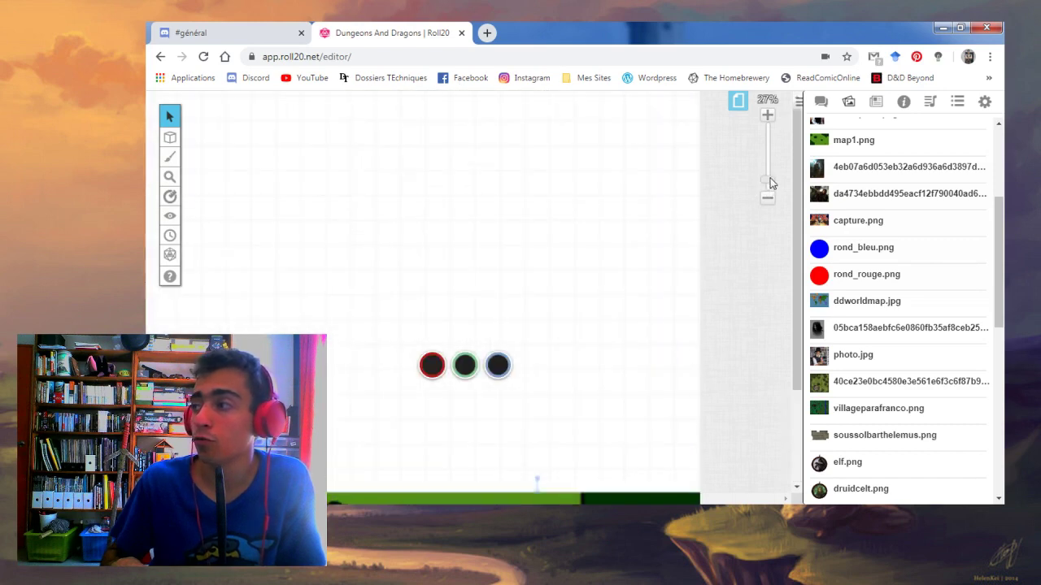
{"action": "left_click_drag", "start_coordinate": [769, 184], "coordinate": [769, 195]}
{"action": "left_click_drag", "start_coordinate": [284, 289], "coordinate": [261, 234]}
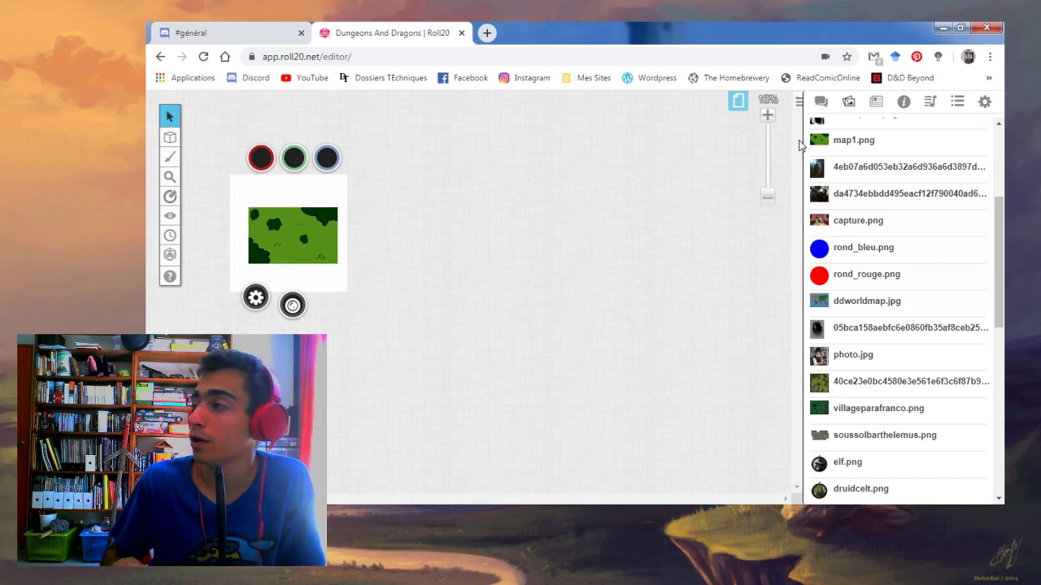
Step: Move the placed map image from the token layer to the map layer (Couche de la Carte)
{"action": "left_click", "coordinate": [767, 115]}
{"action": "left_click", "coordinate": [767, 115]}
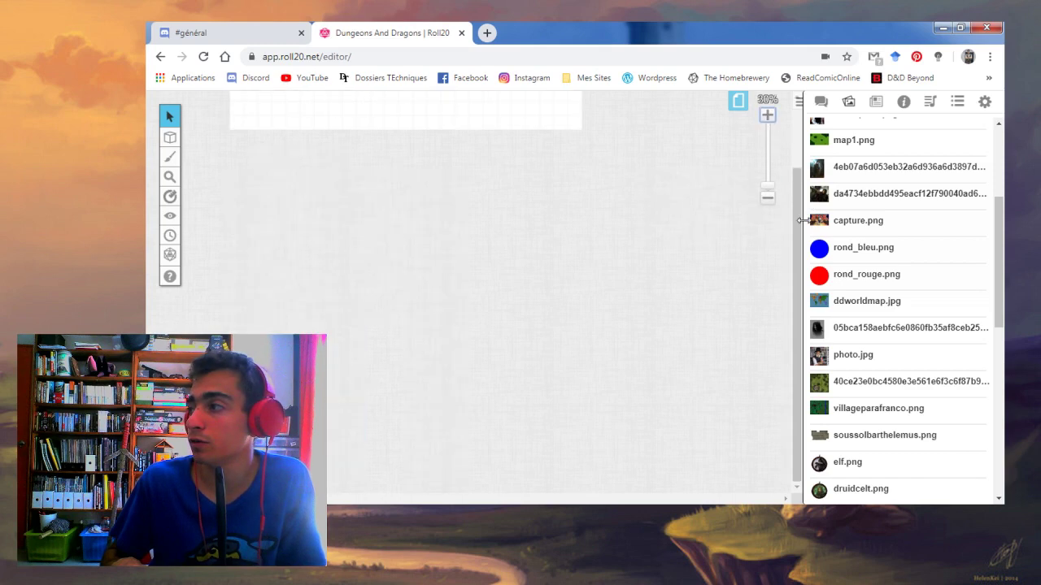
{"action": "scroll", "coordinate": [362, 371], "scroll_direction": "up", "scroll_amount": 5}
{"action": "right_click", "coordinate": [495, 272]}
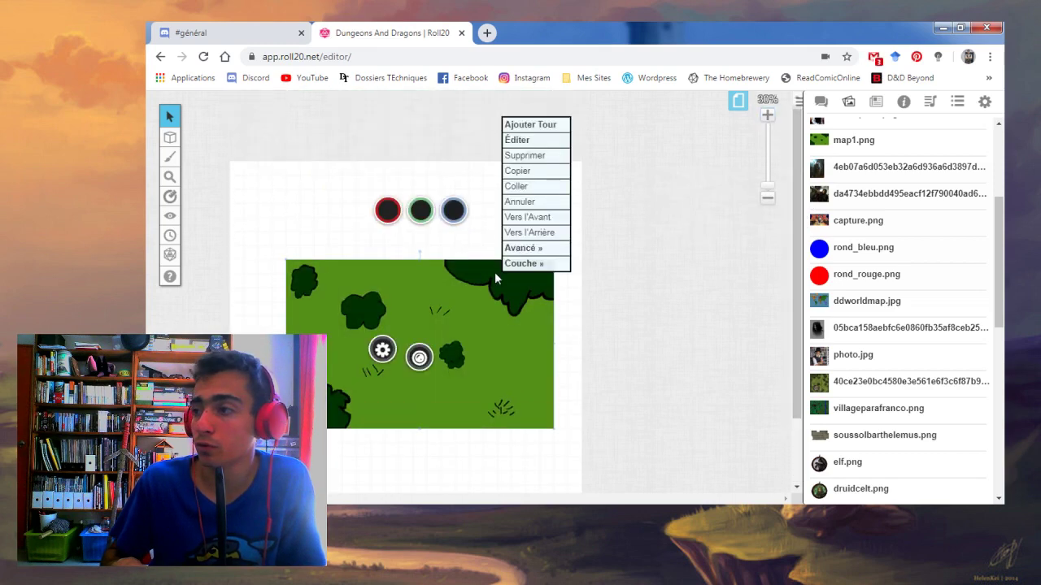
{"action": "mouse_move", "coordinate": [509, 265]}
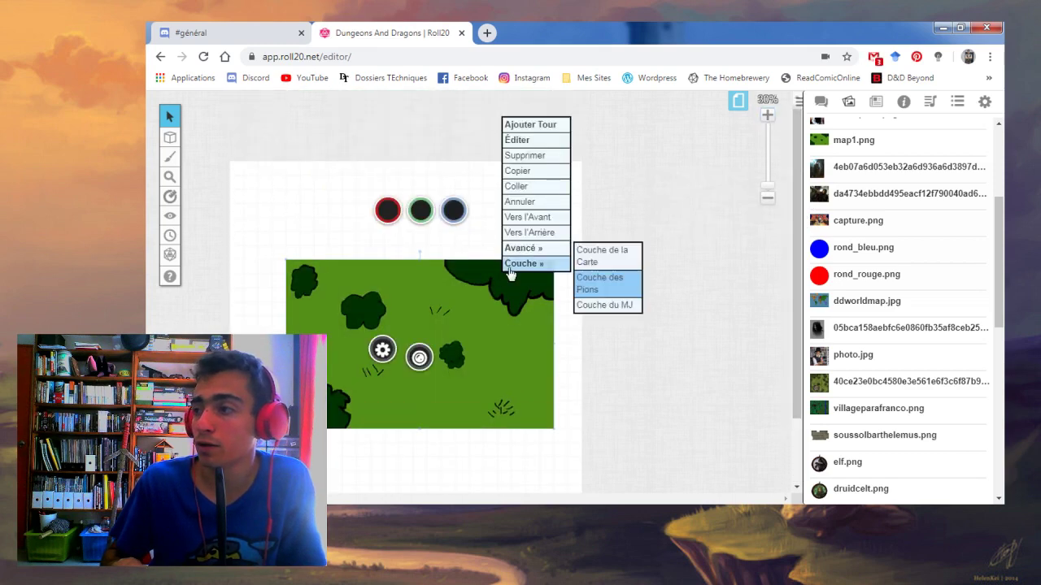
{"action": "left_click", "coordinate": [589, 257]}
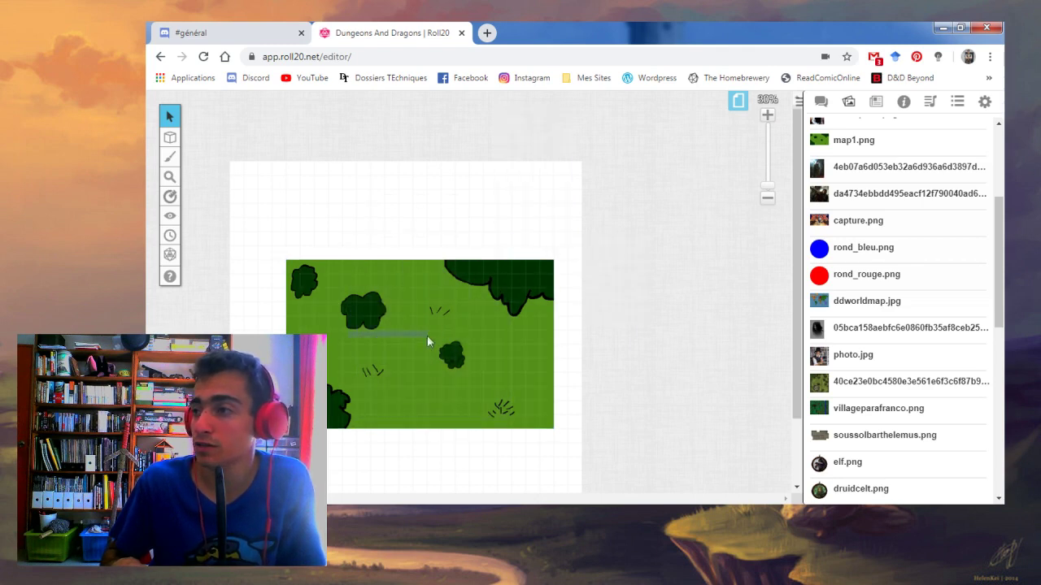
Step: Reposition the map image slightly higher on the page in the Carte & Background layer and return to the Objets & Pions layer
{"action": "mouse_move", "coordinate": [170, 138]}
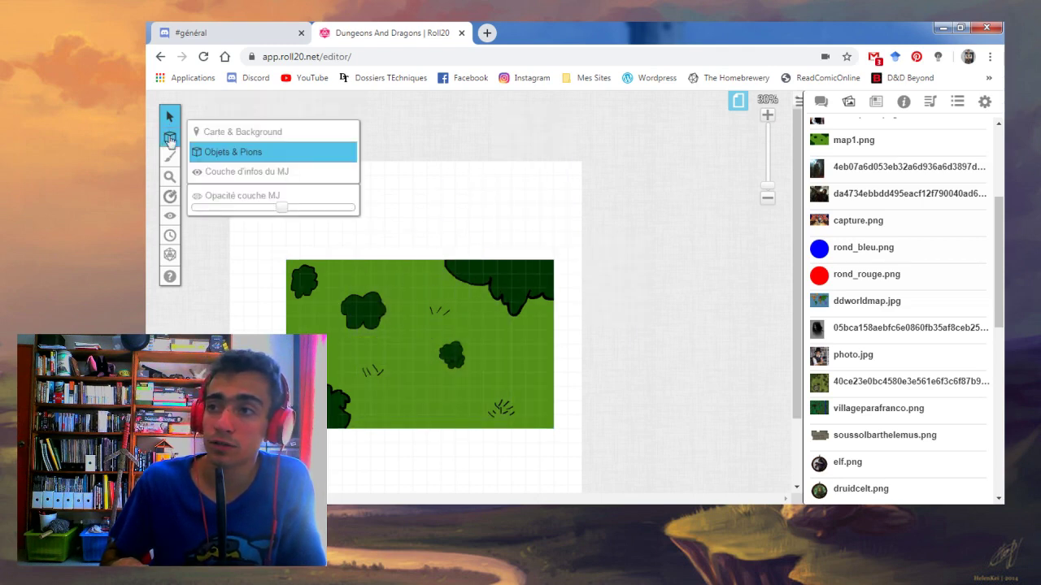
{"action": "left_click", "coordinate": [235, 133]}
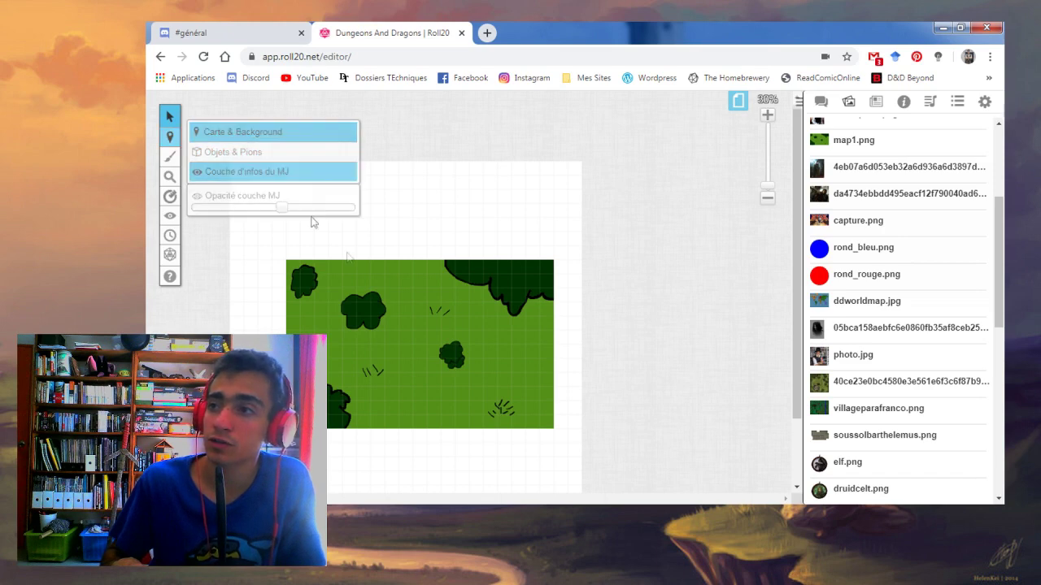
{"action": "left_click_drag", "start_coordinate": [439, 301], "coordinate": [425, 260]}
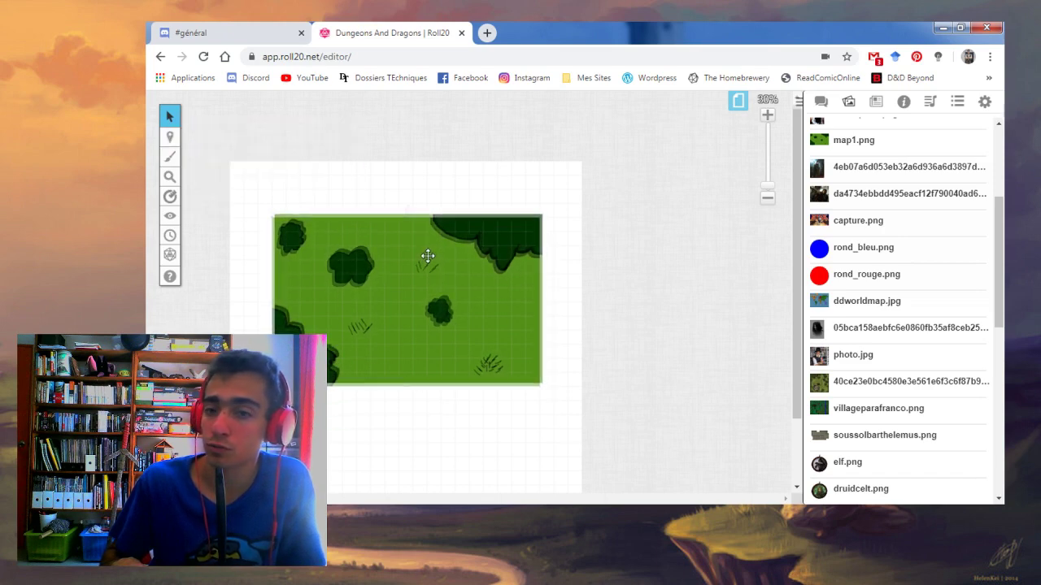
{"action": "mouse_move", "coordinate": [170, 137]}
{"action": "left_click", "coordinate": [228, 154]}
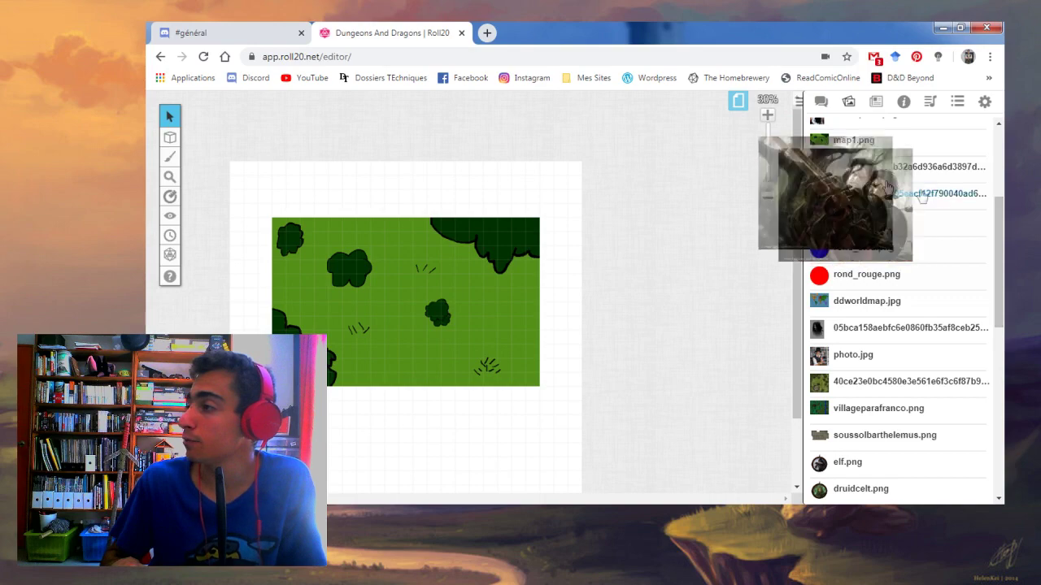
Step: Look through the personal library's uploads, switch to the premium elements and expand the Free Assets sets
{"action": "mouse_move", "coordinate": [830, 365]}
{"action": "scroll", "coordinate": [971, 344], "scroll_direction": "down", "scroll_amount": 4}
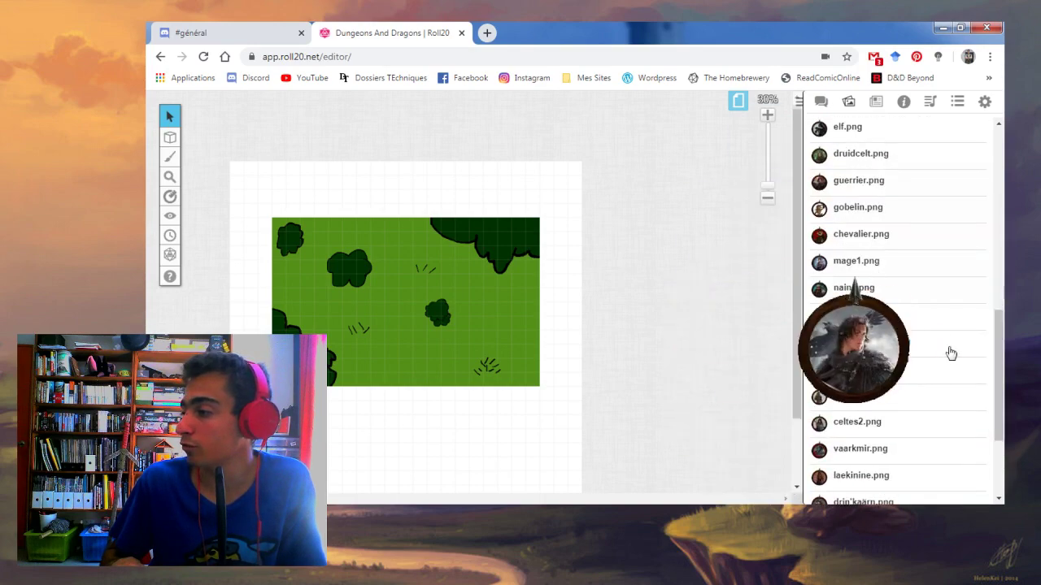
{"action": "scroll", "coordinate": [958, 255], "scroll_direction": "up", "scroll_amount": 5}
{"action": "scroll", "coordinate": [957, 256], "scroll_direction": "up", "scroll_amount": 5}
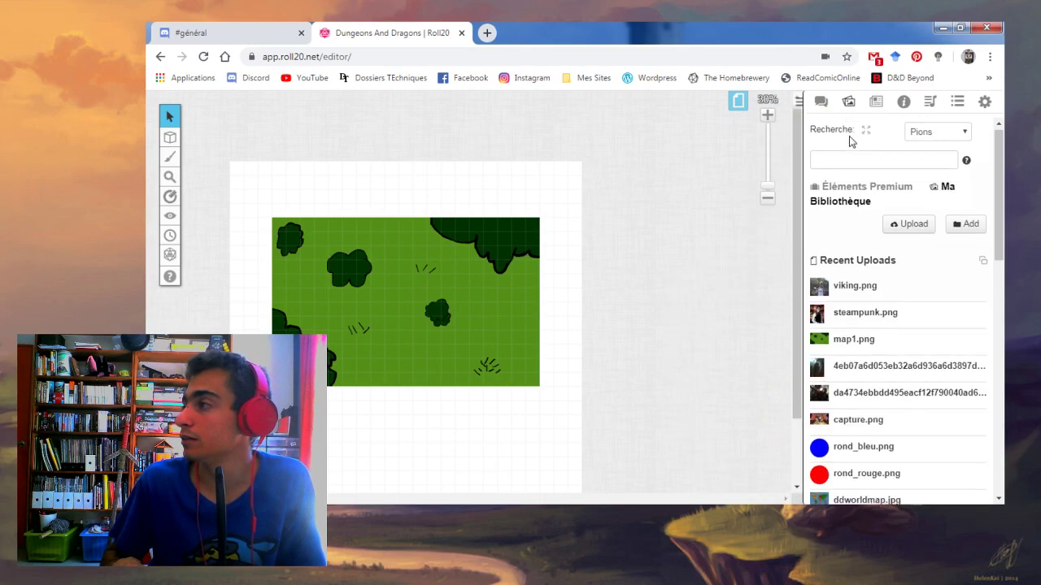
{"action": "left_click", "coordinate": [862, 191]}
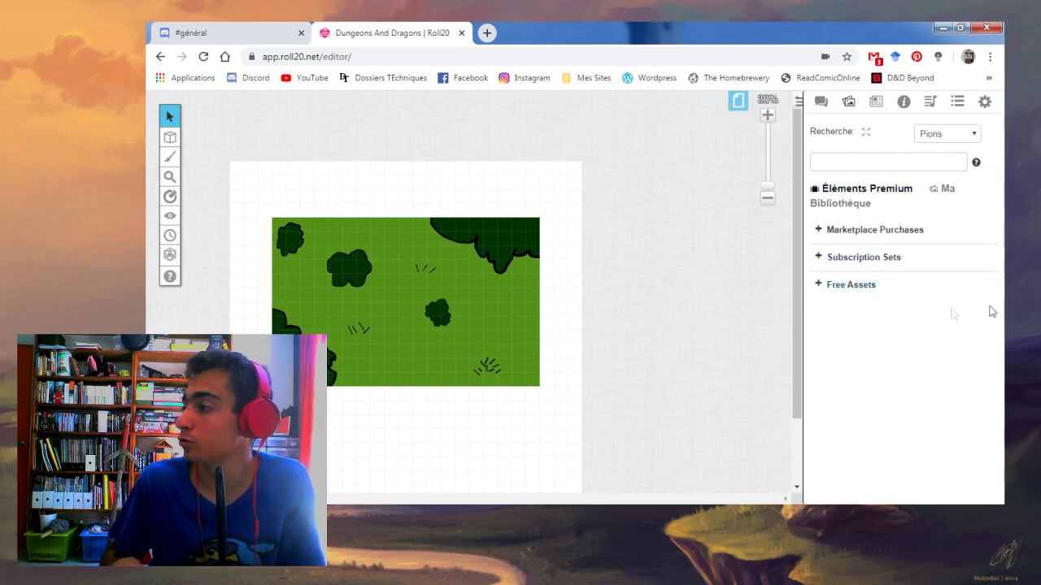
{"action": "left_click", "coordinate": [818, 289]}
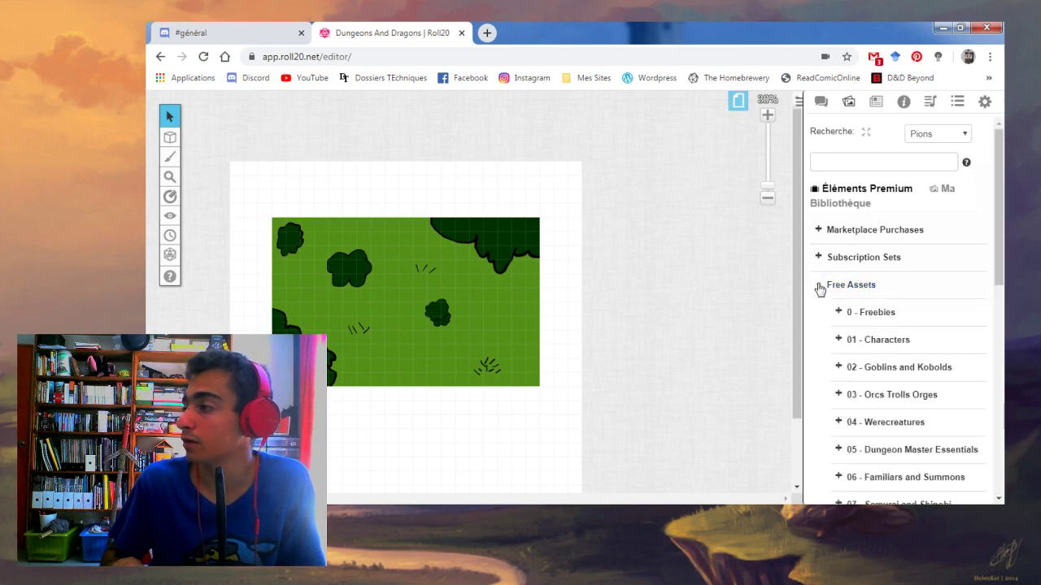
{"action": "scroll", "coordinate": [894, 313], "scroll_direction": "down", "scroll_amount": 3}
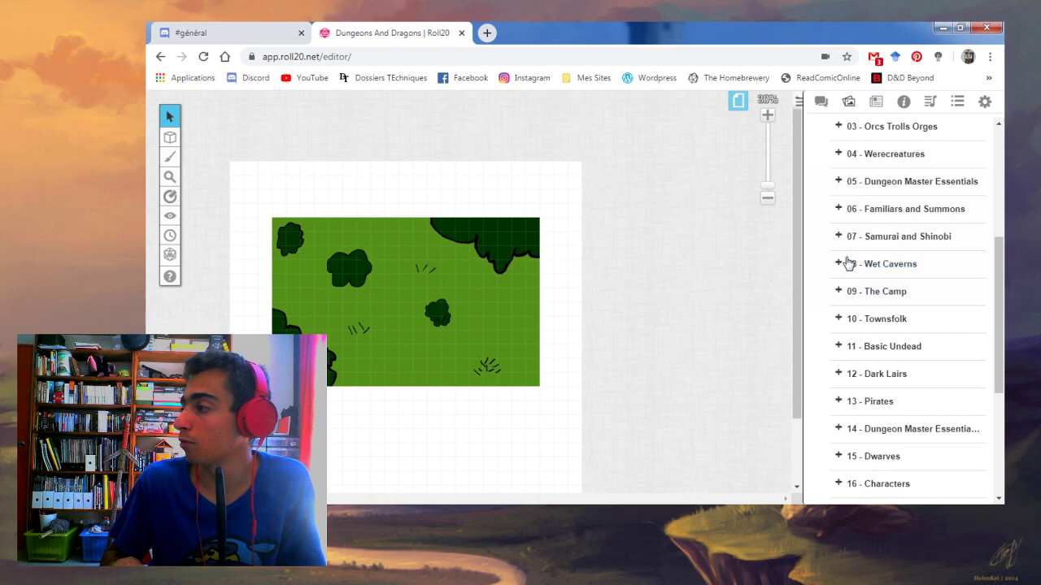
{"action": "scroll", "coordinate": [845, 263], "scroll_direction": "up", "scroll_amount": 5}
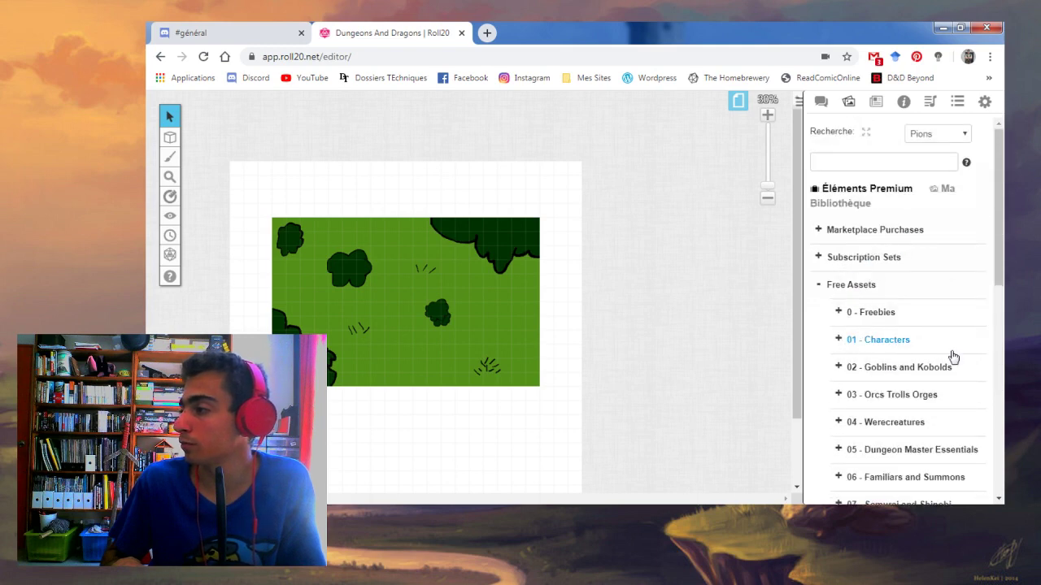
Step: Expand the 01 - Characters set and place its Wizard token on the upper part of the map
{"action": "left_click", "coordinate": [838, 339]}
{"action": "scroll", "coordinate": [928, 283], "scroll_direction": "down", "scroll_amount": 1}
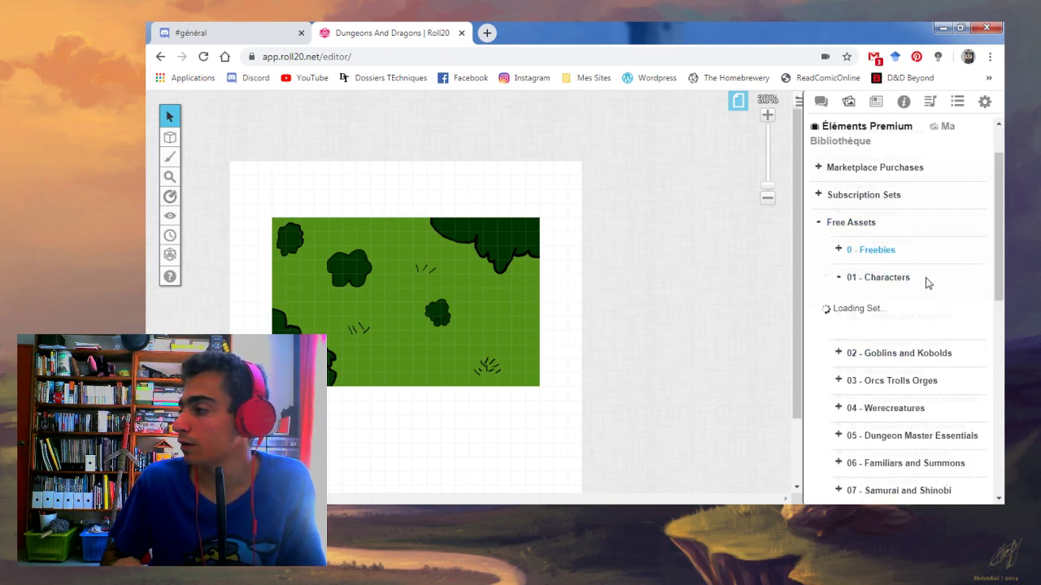
{"action": "scroll", "coordinate": [929, 283], "scroll_direction": "down", "scroll_amount": 1}
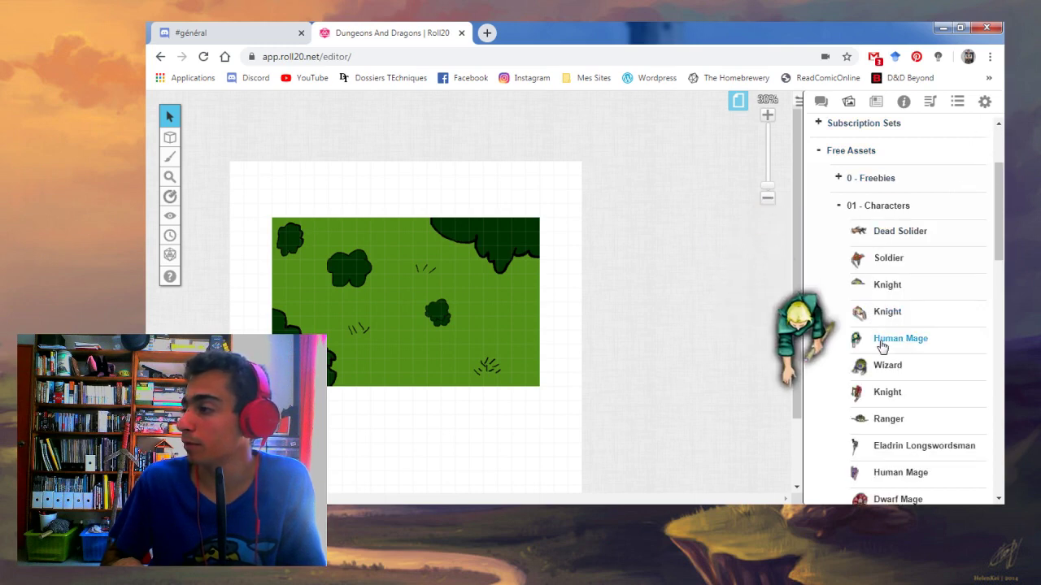
{"action": "left_click_drag", "start_coordinate": [886, 366], "coordinate": [427, 240]}
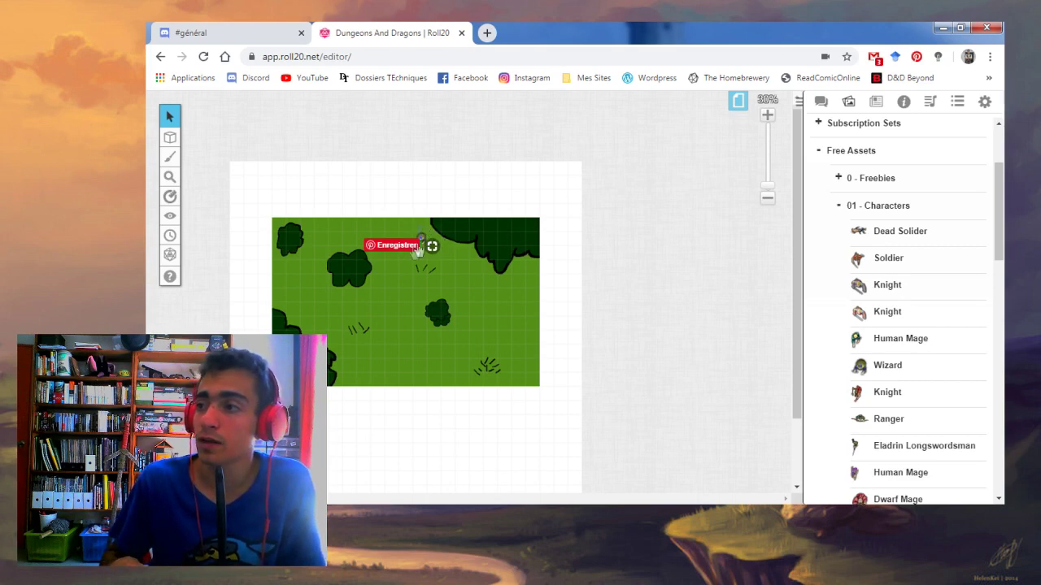
Step: Move the Wizard token down and to the right on the map, above the small bush, and rotate it to face left
{"action": "left_click", "coordinate": [429, 247]}
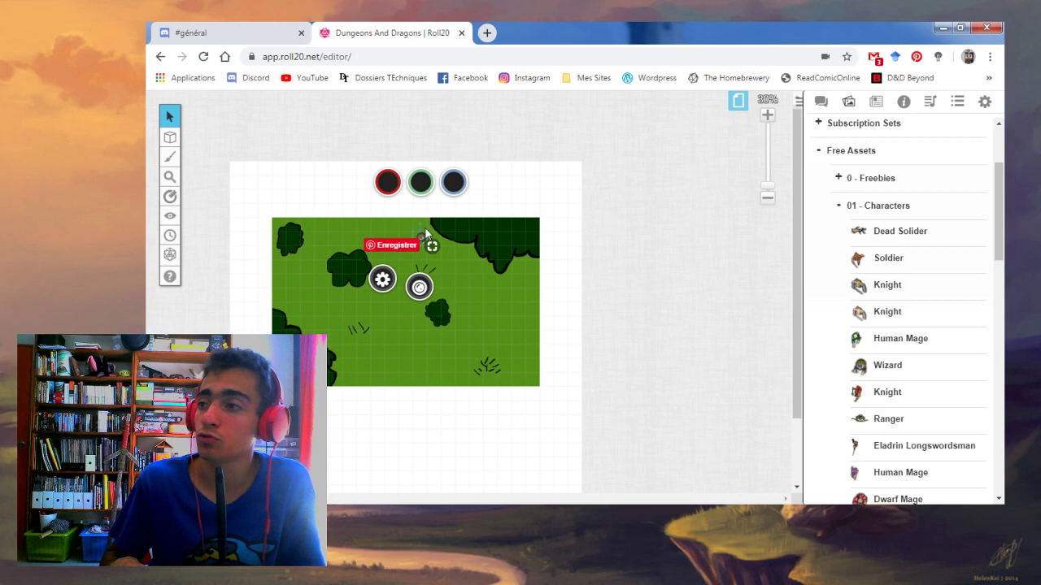
{"action": "left_click", "coordinate": [423, 232]}
{"action": "left_click_drag", "start_coordinate": [430, 226], "coordinate": [457, 274]}
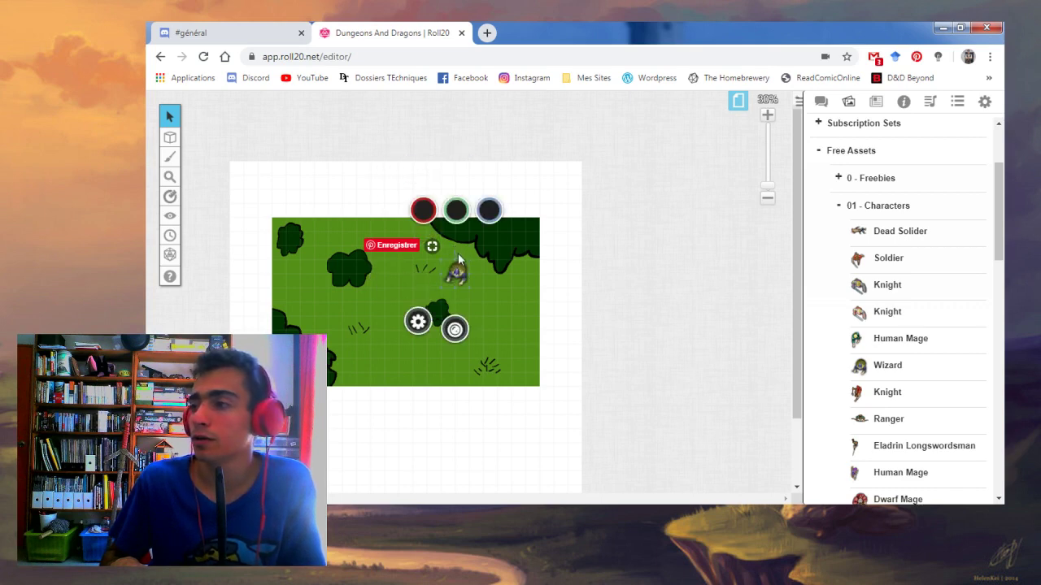
{"action": "left_click", "coordinate": [480, 267]}
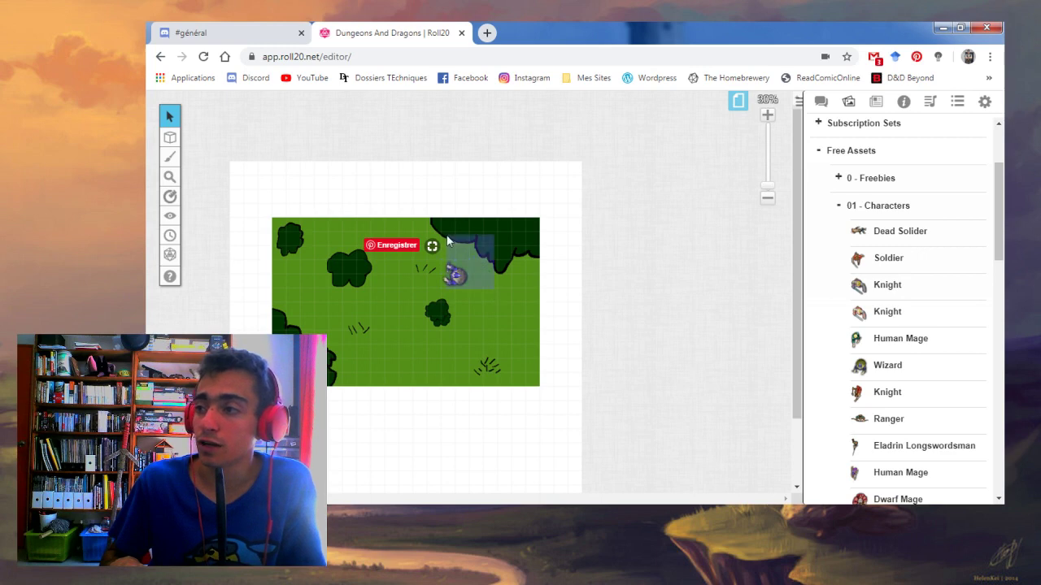
{"action": "left_click", "coordinate": [455, 275]}
{"action": "left_click", "coordinate": [531, 255]}
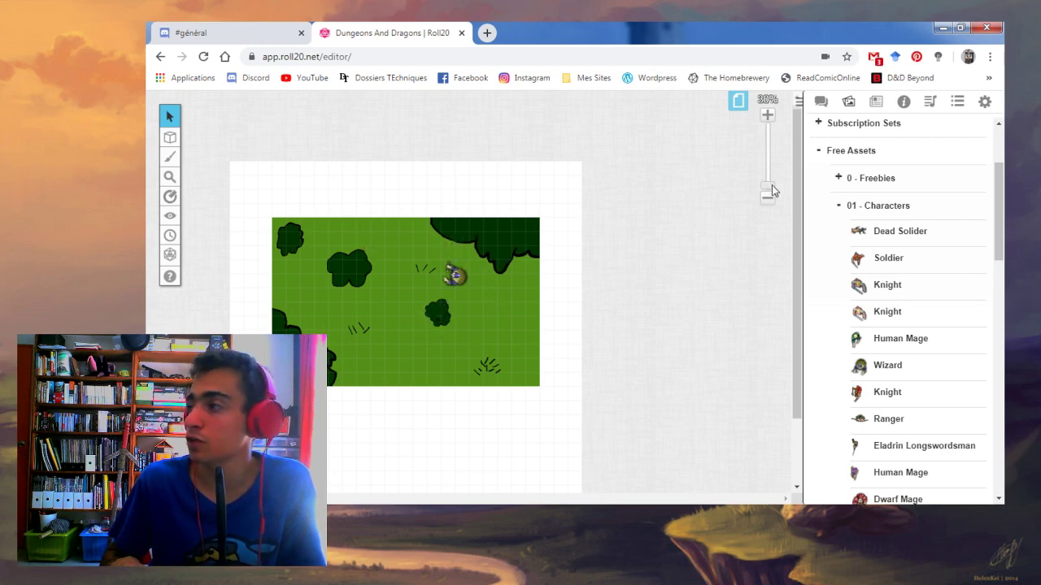
Step: Enlarge the view to 51% and move the Wizard token about one grid square to the left
{"action": "left_click_drag", "start_coordinate": [768, 186], "coordinate": [768, 179]}
{"action": "scroll", "coordinate": [635, 226], "scroll_direction": "up", "scroll_amount": 1}
{"action": "left_click_drag", "start_coordinate": [603, 164], "coordinate": [485, 265]}
{"action": "left_click", "coordinate": [485, 273]}
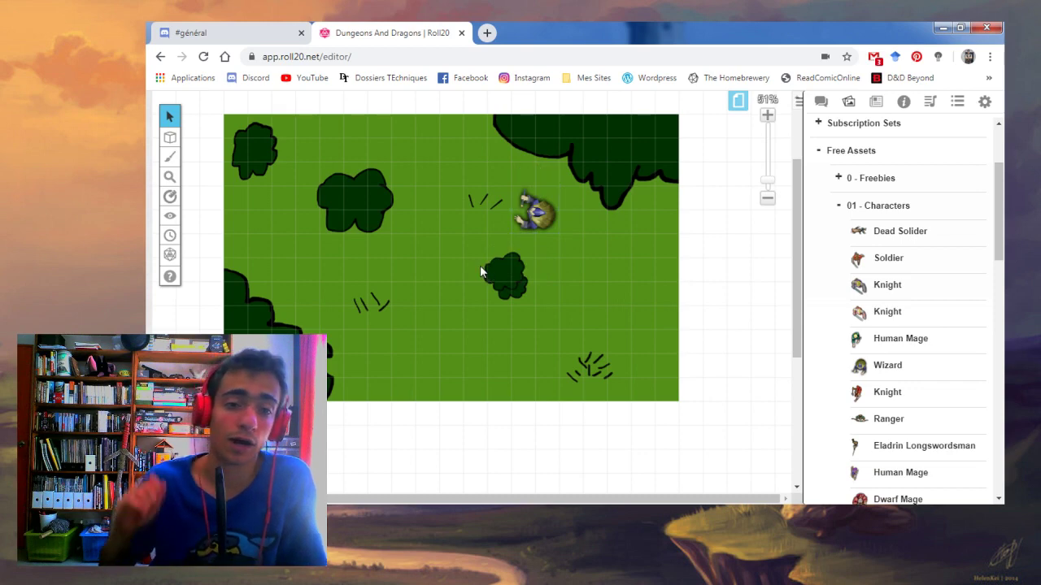
{"action": "scroll", "coordinate": [474, 274], "scroll_direction": "up", "scroll_amount": 1}
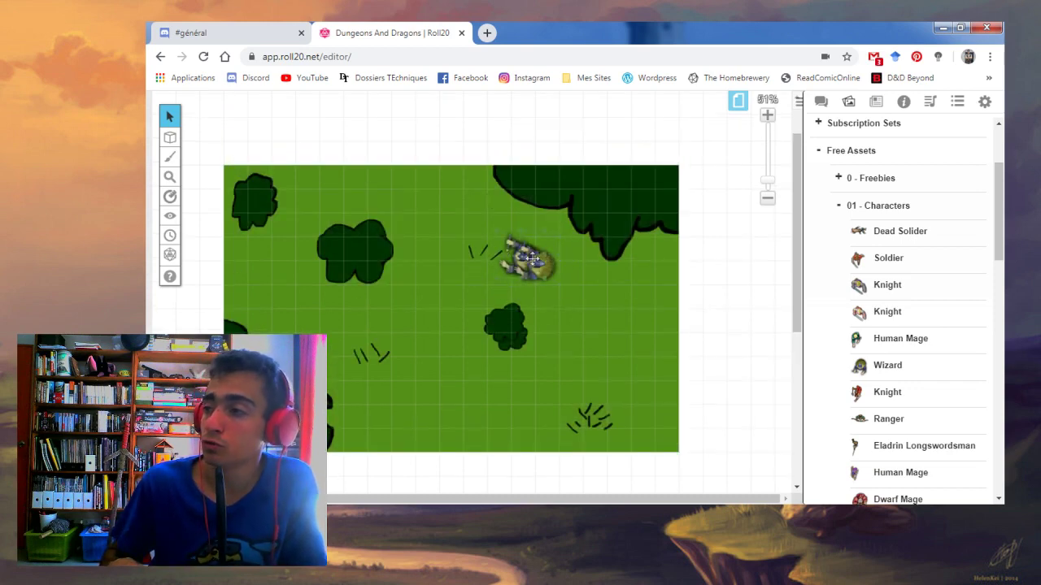
{"action": "left_click_drag", "start_coordinate": [538, 265], "coordinate": [515, 264]}
{"action": "left_click", "coordinate": [551, 259]}
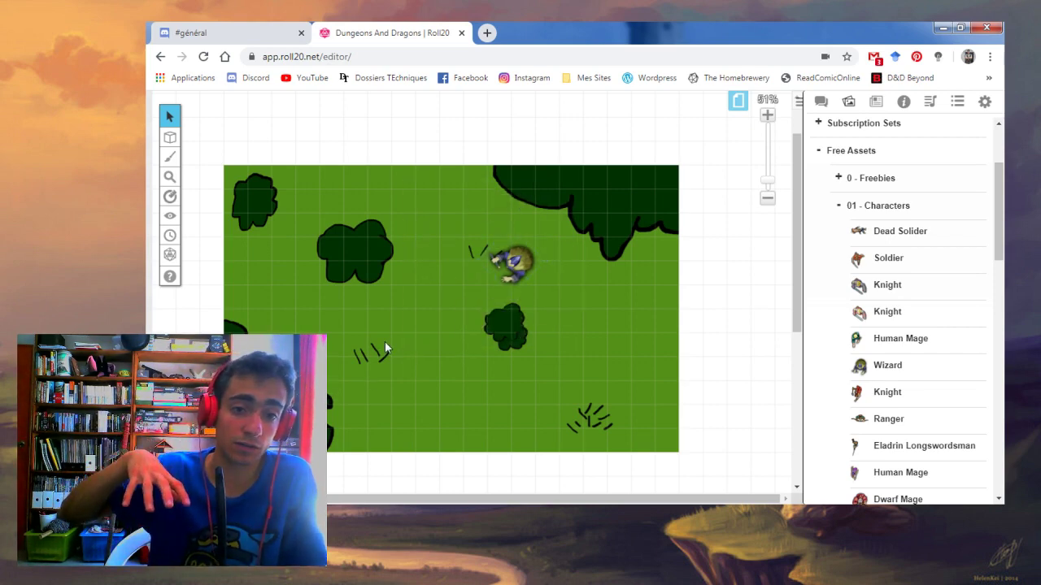
Step: Draw a closed freehand loop near the map's upper edge and several loose freehand lines across the rest of the map
{"action": "mouse_move", "coordinate": [170, 138]}
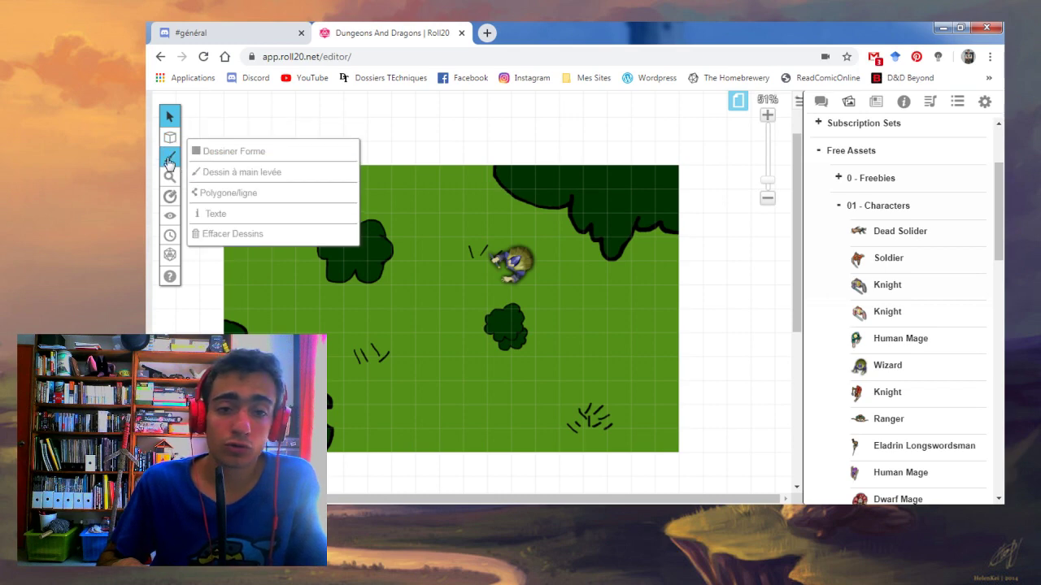
{"action": "left_click", "coordinate": [170, 157]}
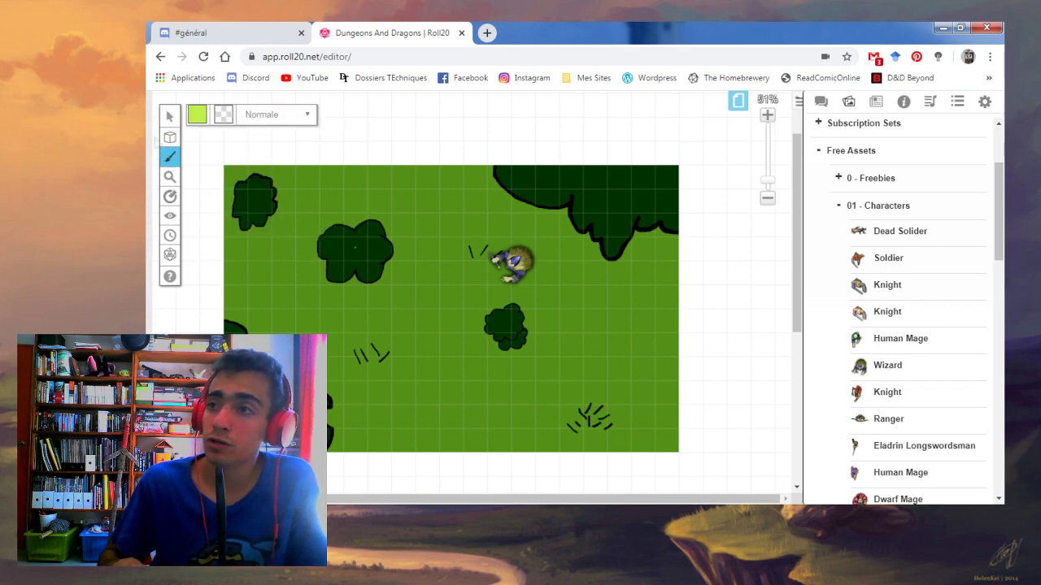
{"action": "mouse_move", "coordinate": [170, 138]}
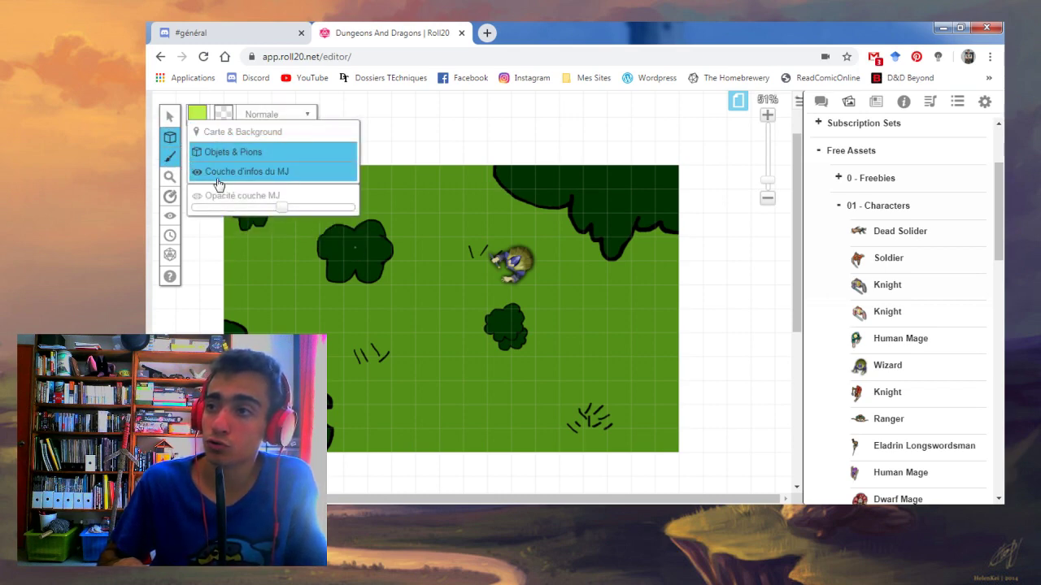
{"action": "mouse_move", "coordinate": [170, 178]}
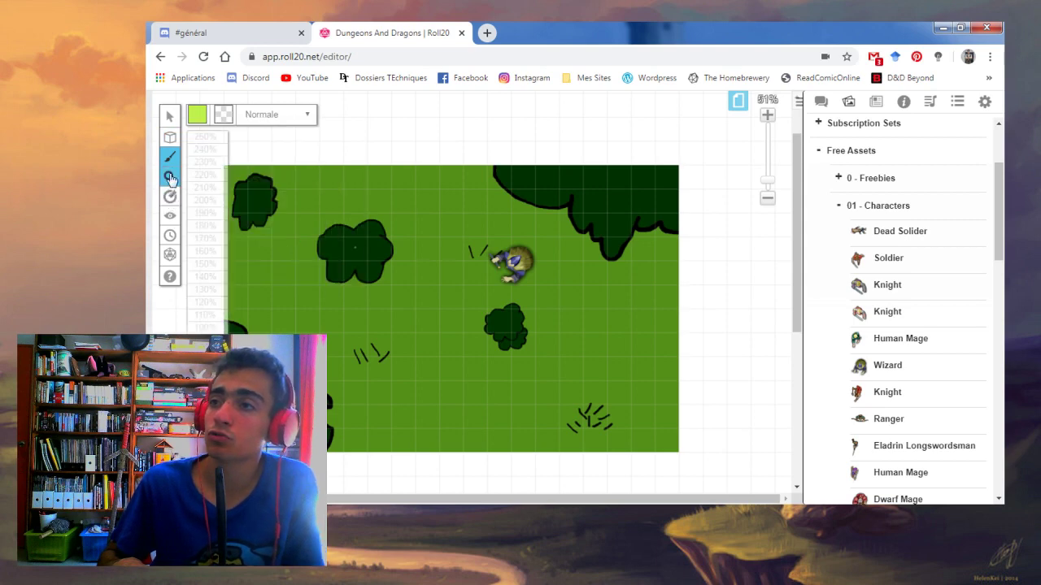
{"action": "mouse_move", "coordinate": [170, 156]}
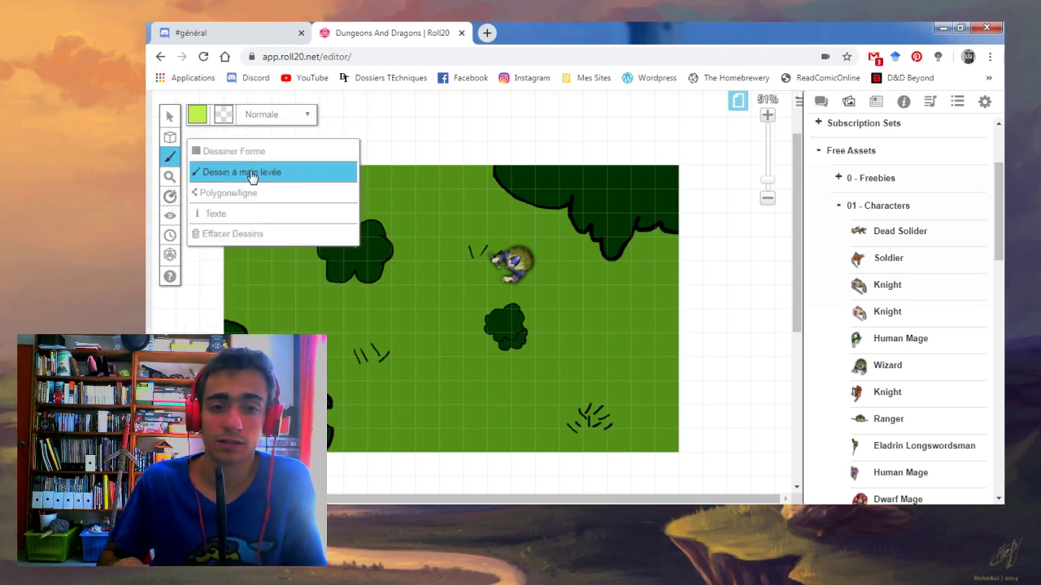
{"action": "left_click", "coordinate": [258, 170]}
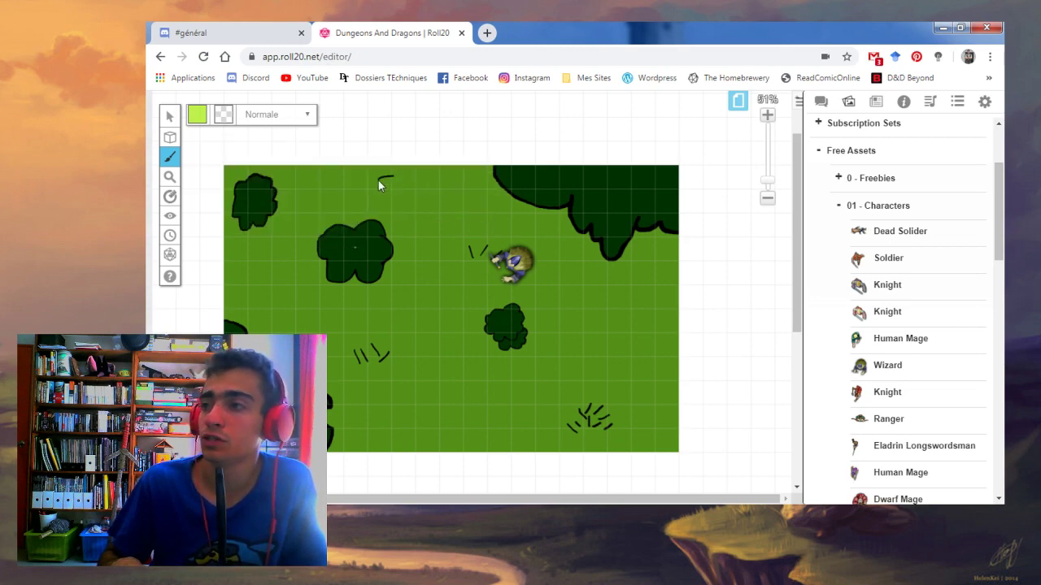
{"action": "left_click_drag", "start_coordinate": [394, 178], "coordinate": [394, 180]}
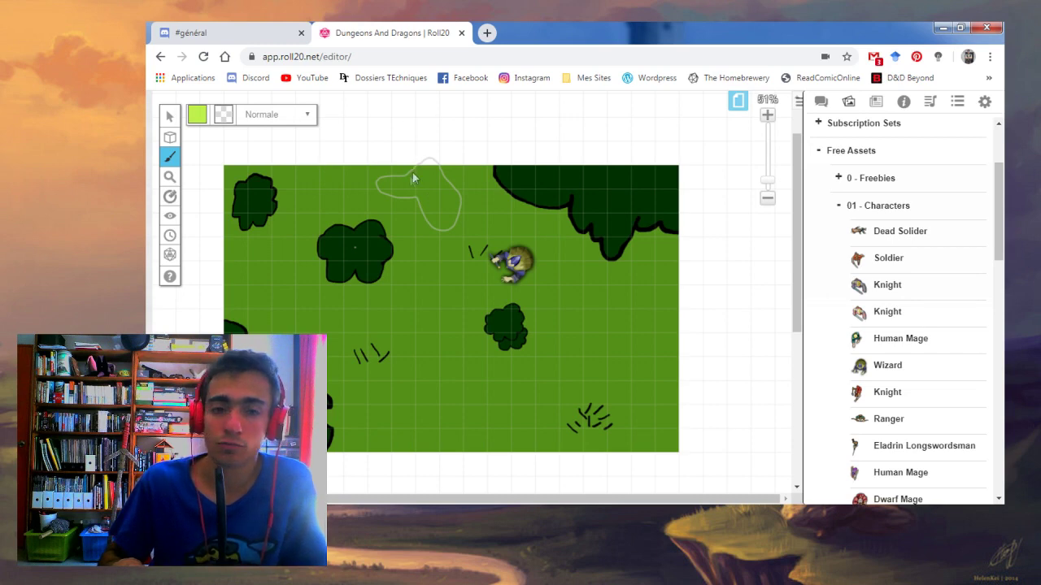
{"action": "mouse_move", "coordinate": [347, 281]}
{"action": "left_mouse_down"}
{"action": "mouse_move", "coordinate": [395, 382]}
{"action": "mouse_move", "coordinate": [306, 329]}
{"action": "left_mouse_up"}
{"action": "left_click_drag", "start_coordinate": [297, 263], "coordinate": [433, 265]}
{"action": "mouse_move", "coordinate": [524, 277]}
{"action": "left_mouse_down"}
{"action": "mouse_move", "coordinate": [650, 456]}
{"action": "mouse_move", "coordinate": [695, 462]}
{"action": "mouse_move", "coordinate": [673, 396]}
{"action": "left_mouse_up"}
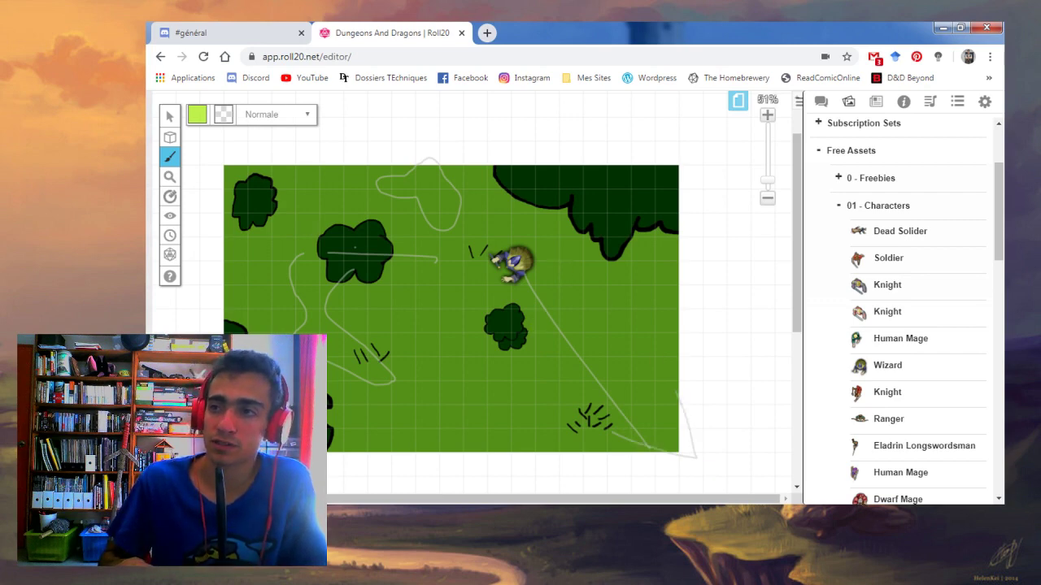
Step: Zoom the page in to 200% and back out to 90%
{"action": "mouse_move", "coordinate": [175, 163]}
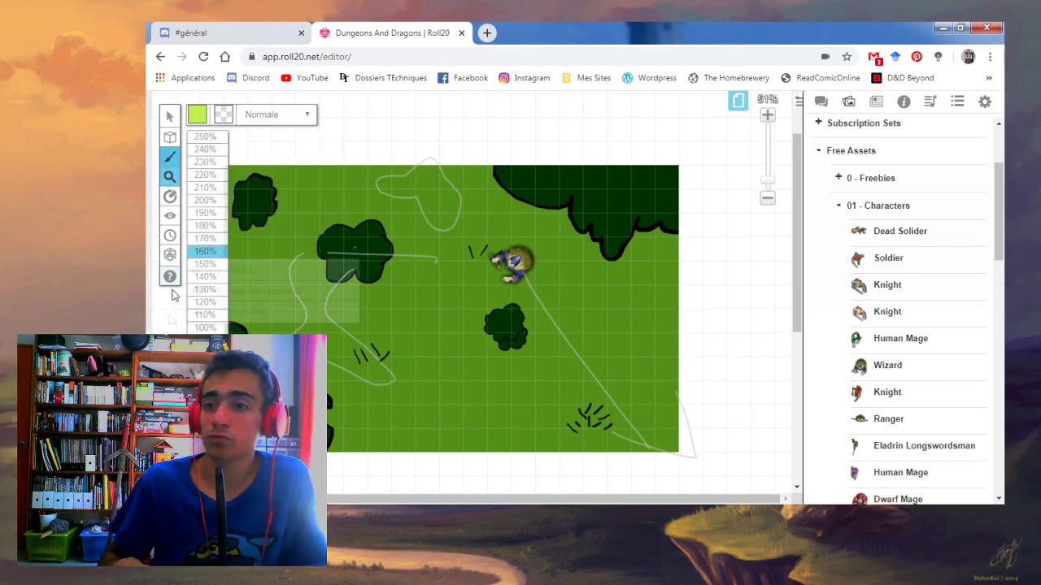
{"action": "left_click", "coordinate": [207, 201]}
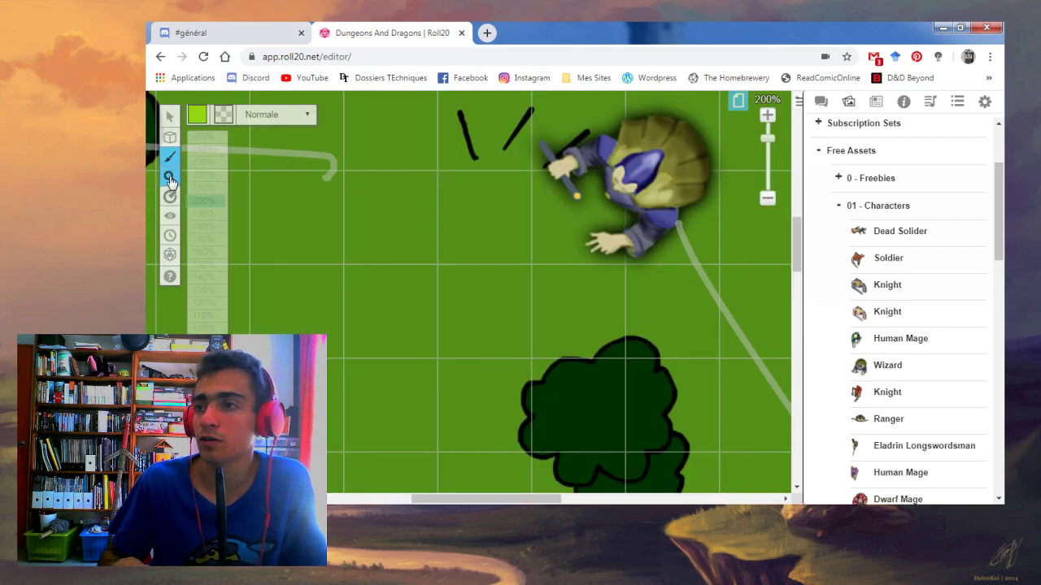
{"action": "left_click", "coordinate": [206, 341]}
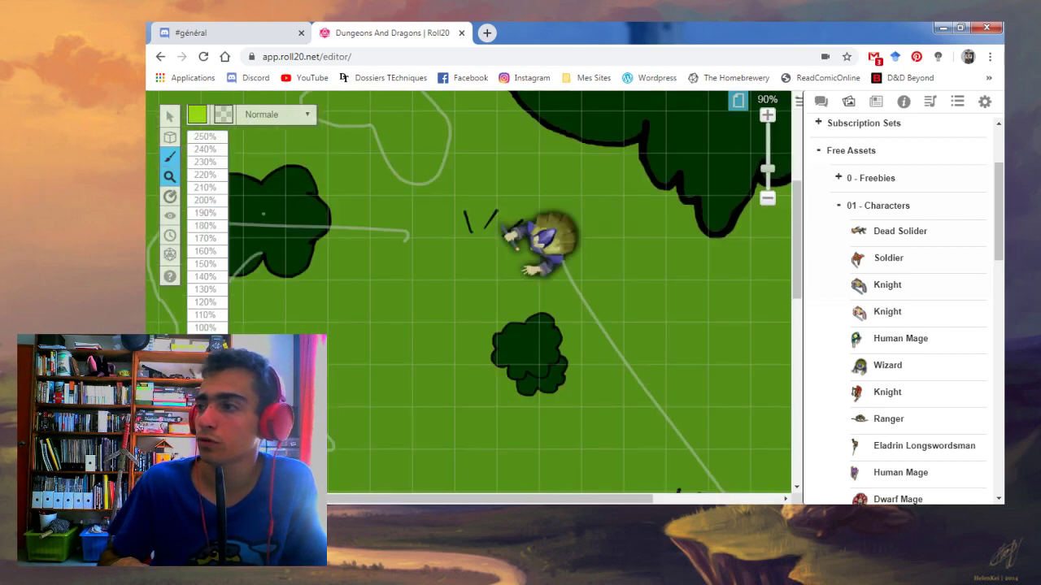
Step: Activate the measuring tool aligned to square centres and set the Start page's scale to 1.5 m per grid square
{"action": "mouse_move", "coordinate": [167, 203]}
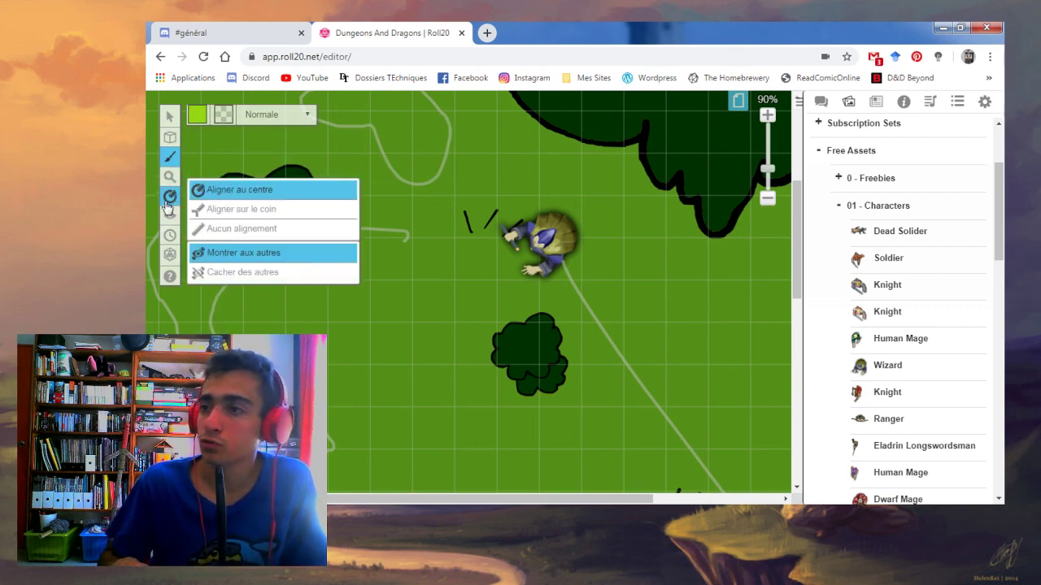
{"action": "left_click", "coordinate": [226, 192]}
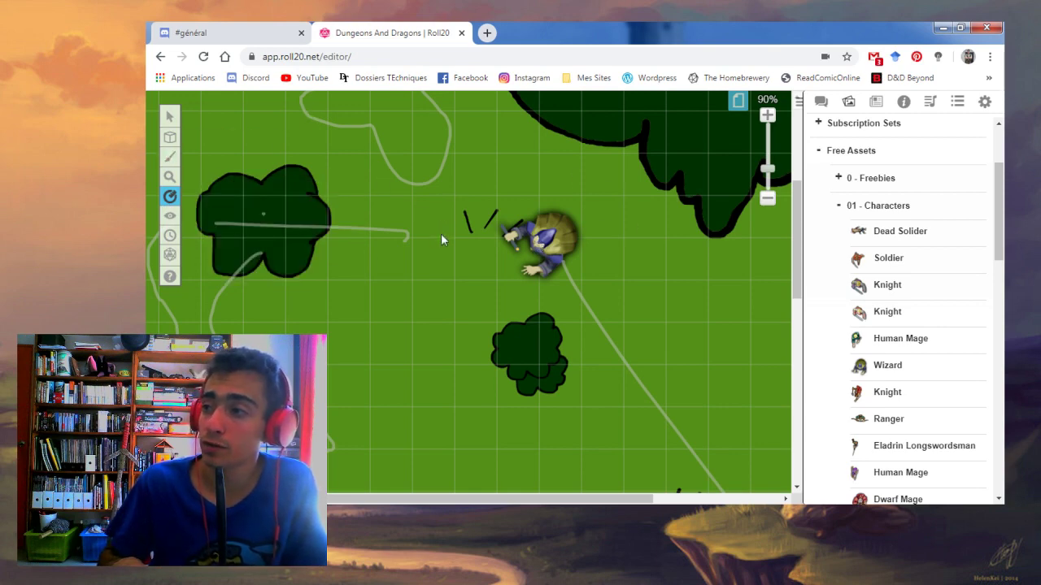
{"action": "left_click", "coordinate": [737, 100]}
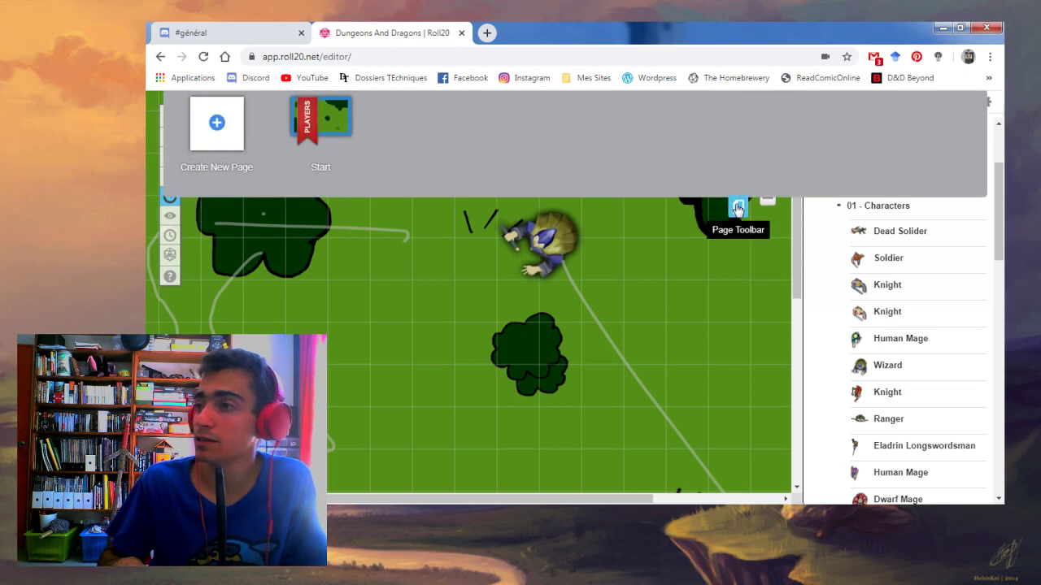
{"action": "mouse_move", "coordinate": [285, 108]}
{"action": "left_click", "coordinate": [282, 107]}
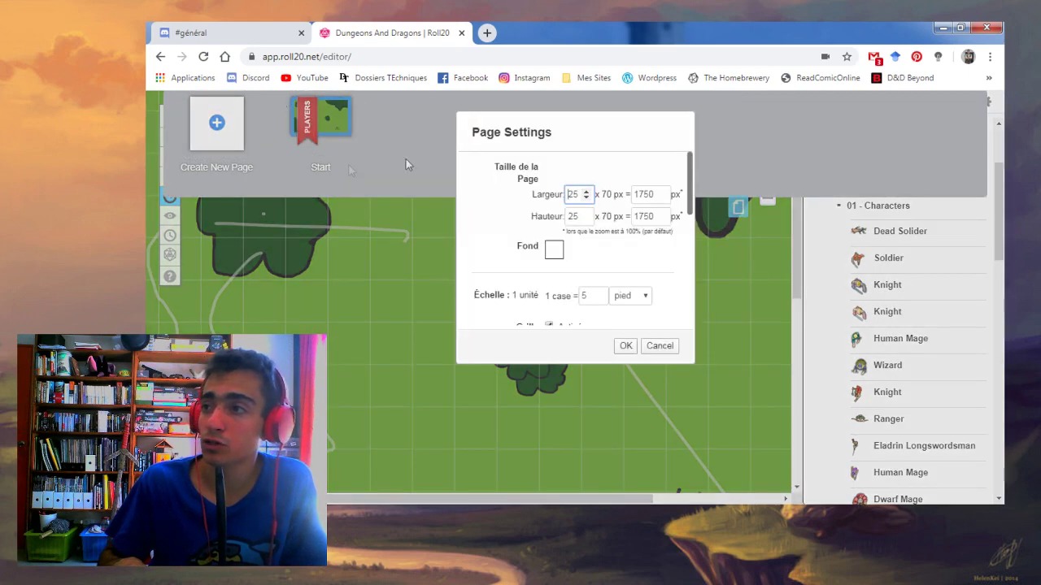
{"action": "scroll", "coordinate": [634, 236], "scroll_direction": "down", "scroll_amount": 3}
{"action": "scroll", "coordinate": [591, 236], "scroll_direction": "up", "scroll_amount": 2}
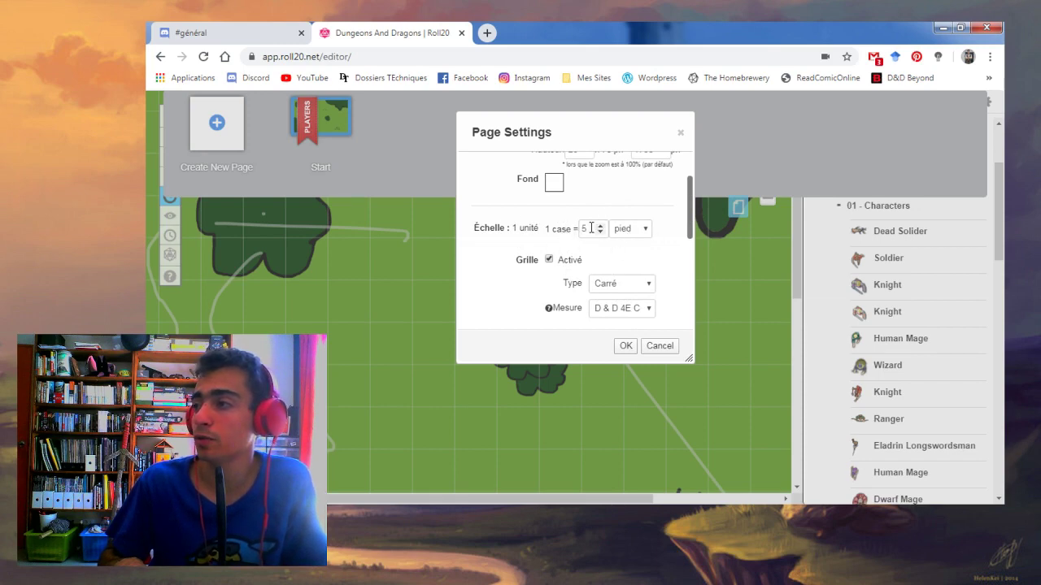
{"action": "left_click", "coordinate": [639, 230]}
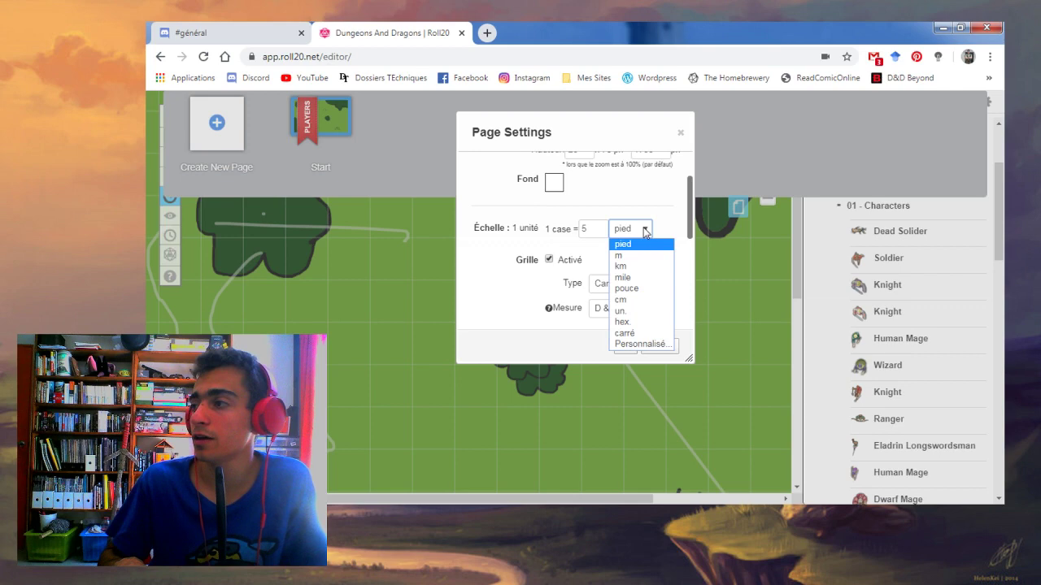
{"action": "left_click", "coordinate": [638, 246]}
{"action": "double_click", "coordinate": [591, 229]}
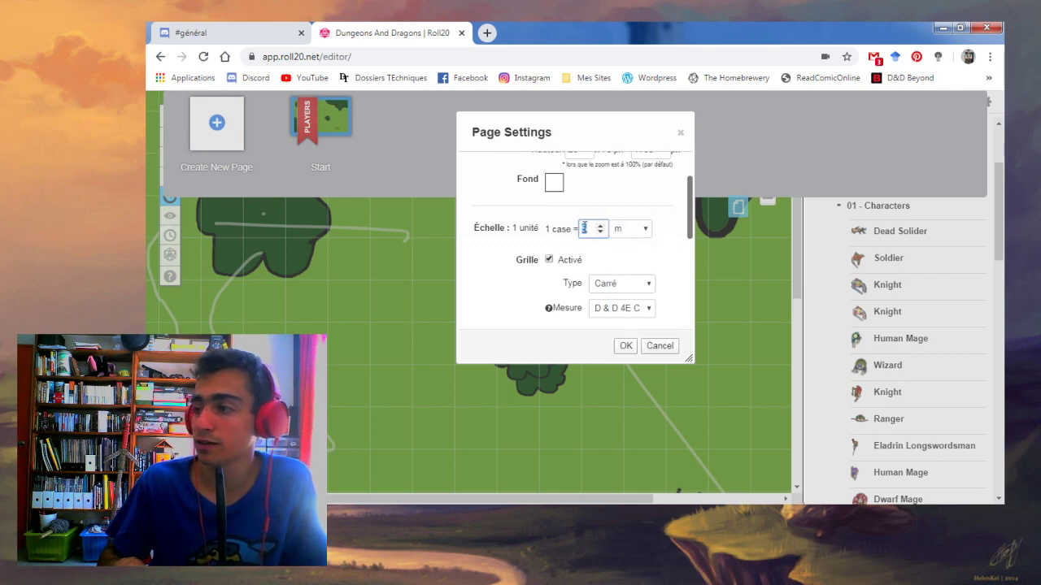
{"action": "type", "text": "1.5"}
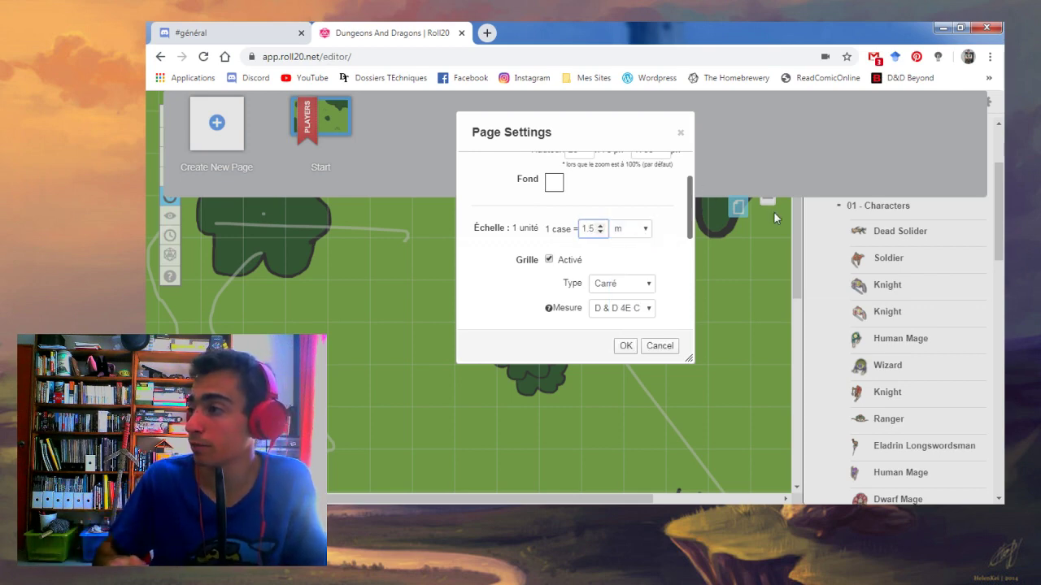
{"action": "left_click", "coordinate": [644, 206]}
{"action": "left_click", "coordinate": [626, 346]}
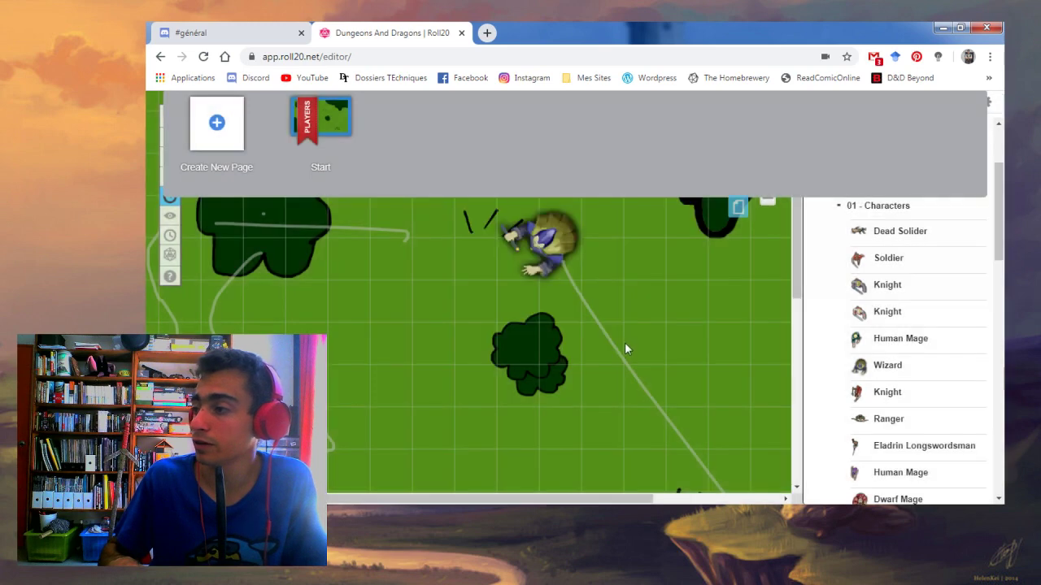
{"action": "left_click", "coordinate": [735, 208]}
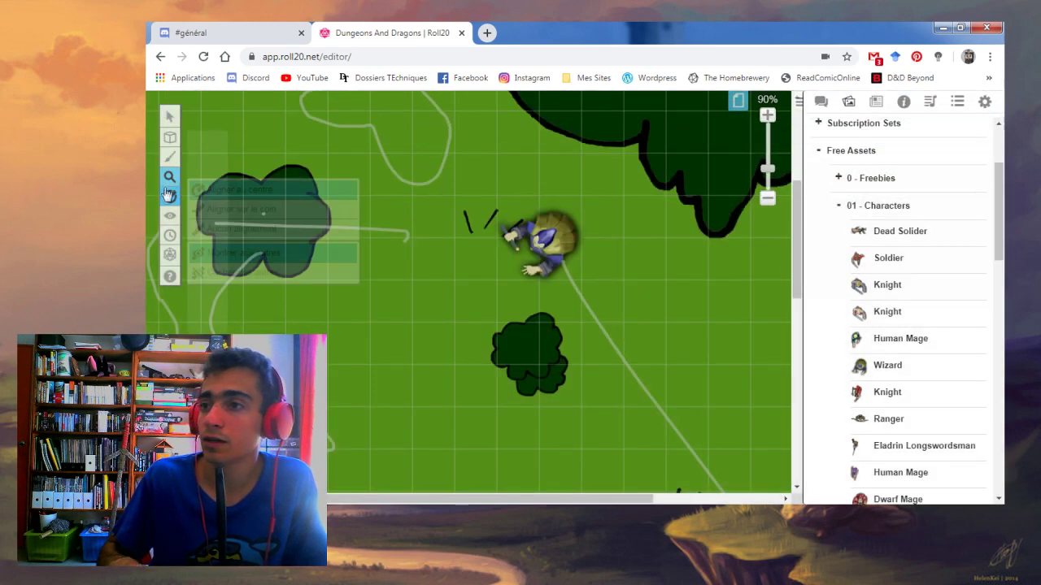
Step: Measure the distance from the Wizard token straight to the left and along both diagonals on its left side
{"action": "left_click_drag", "start_coordinate": [519, 260], "coordinate": [432, 254]}
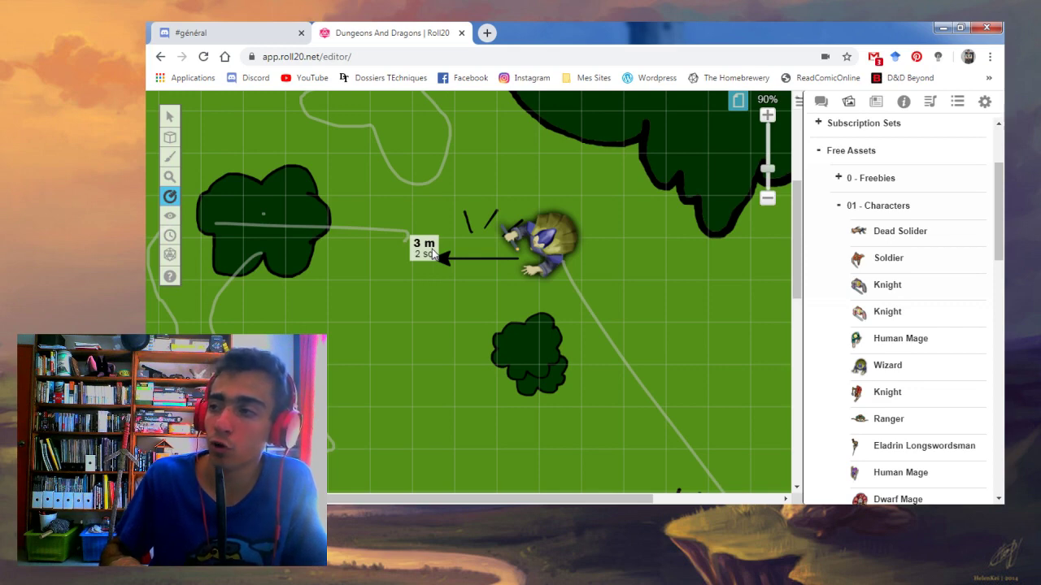
{"action": "left_click_drag", "start_coordinate": [432, 249], "coordinate": [433, 254]}
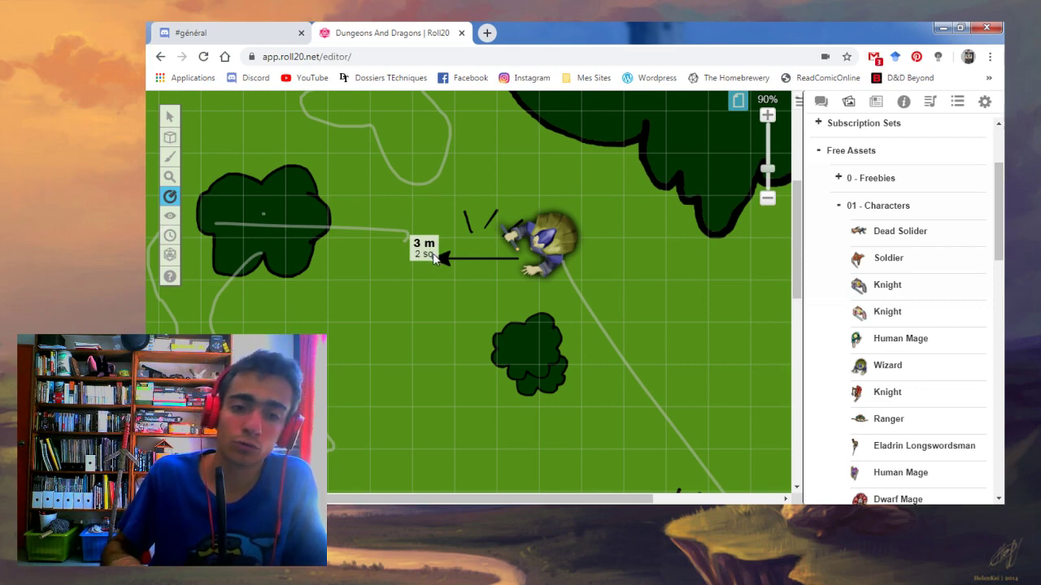
{"action": "left_click_drag", "start_coordinate": [434, 255], "coordinate": [435, 259]}
{"action": "left_click_drag", "start_coordinate": [511, 249], "coordinate": [348, 128]}
{"action": "left_click_drag", "start_coordinate": [504, 221], "coordinate": [327, 396]}
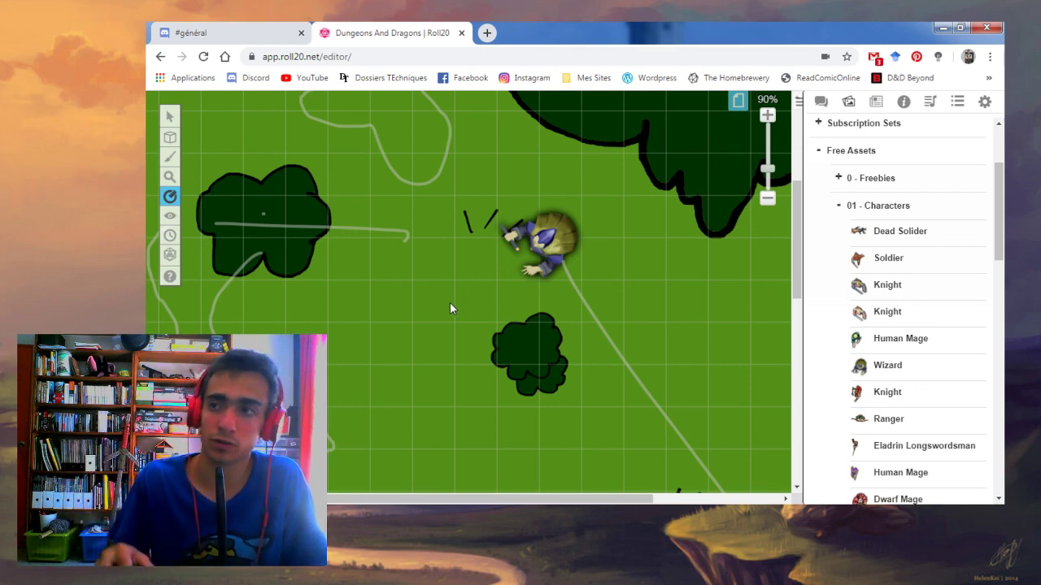
Step: Choose the tool for hiding areas and turn on Fog of War for the page
{"action": "left_click", "coordinate": [168, 217]}
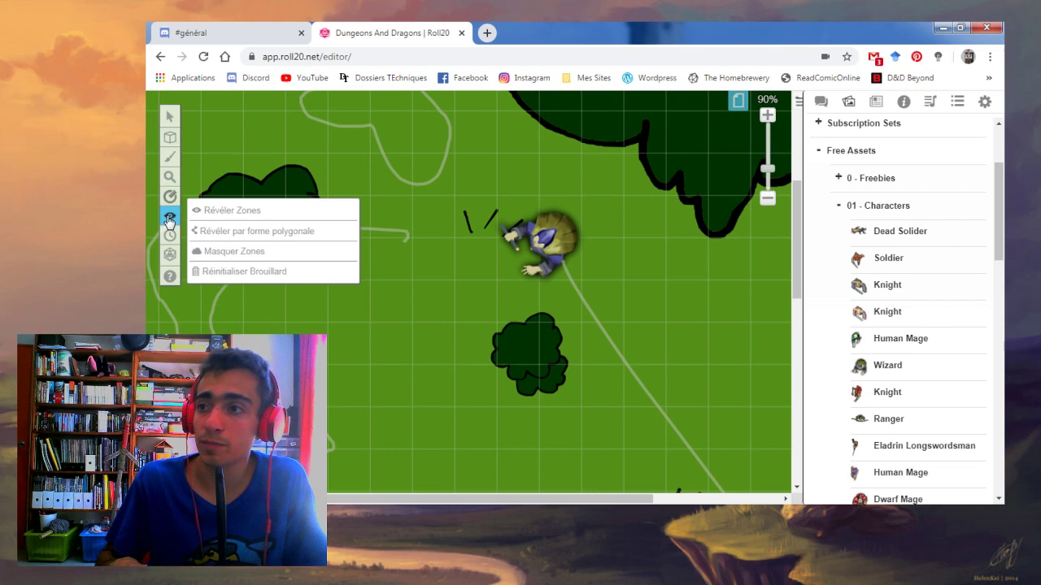
{"action": "left_click", "coordinate": [233, 252]}
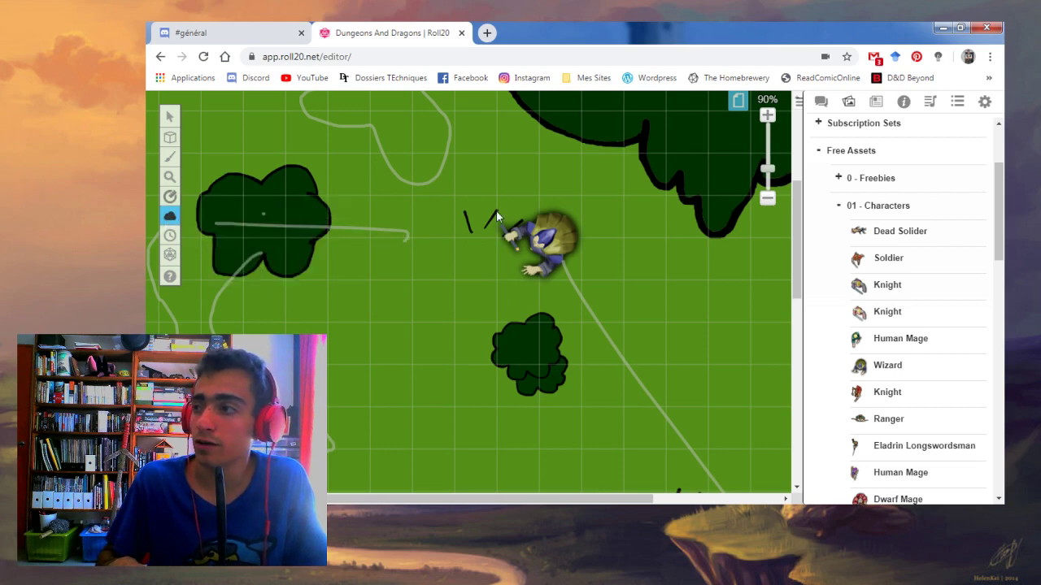
{"action": "left_click", "coordinate": [471, 249]}
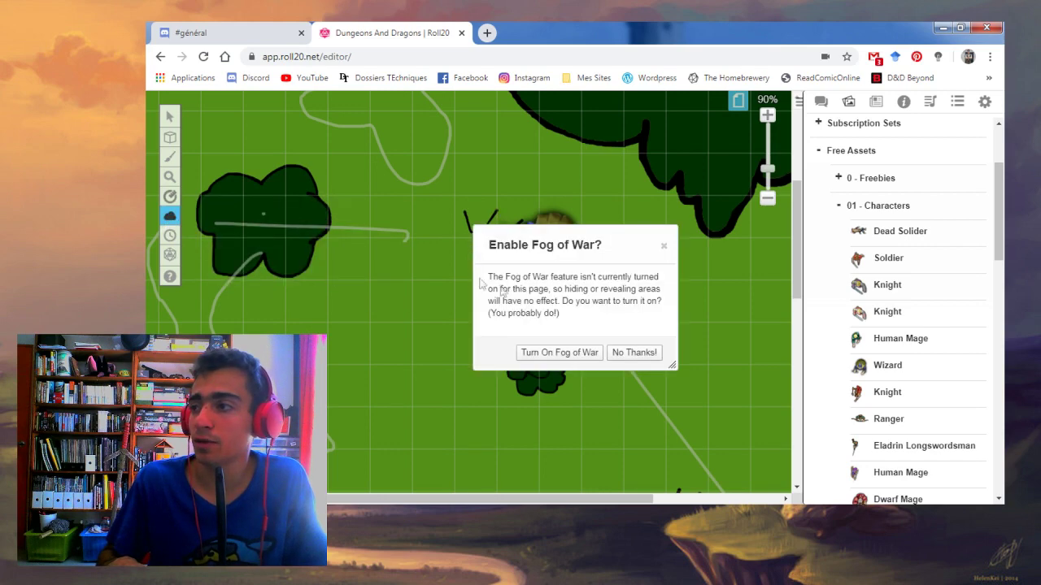
{"action": "left_click", "coordinate": [587, 353]}
Step: At 51% zoom, reveal overlapping rectangular areas of the fog around the Wizard token, covering most of the map's middle
{"action": "left_click_drag", "start_coordinate": [767, 168], "coordinate": [767, 180]}
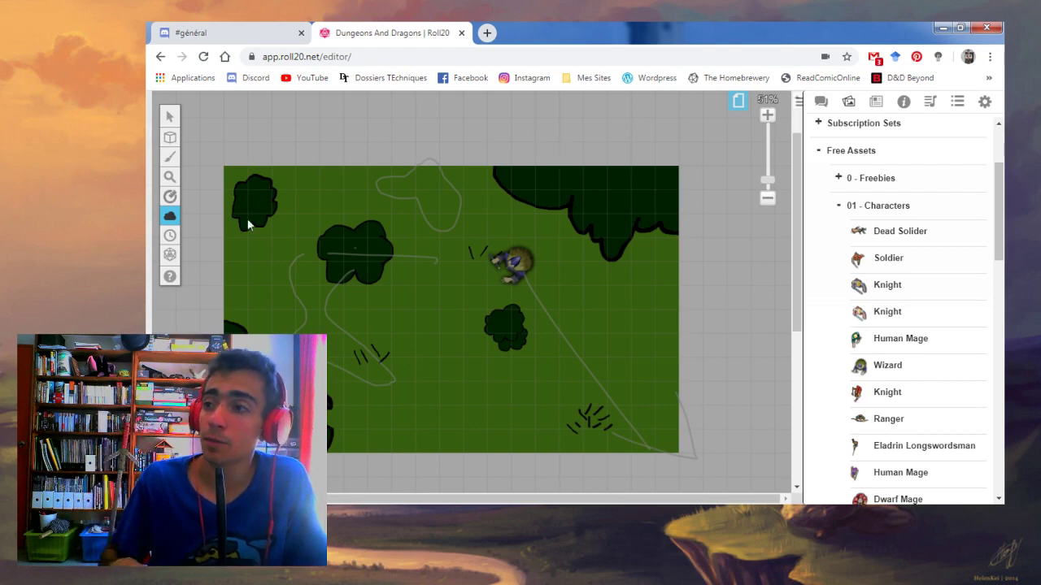
{"action": "mouse_move", "coordinate": [171, 223]}
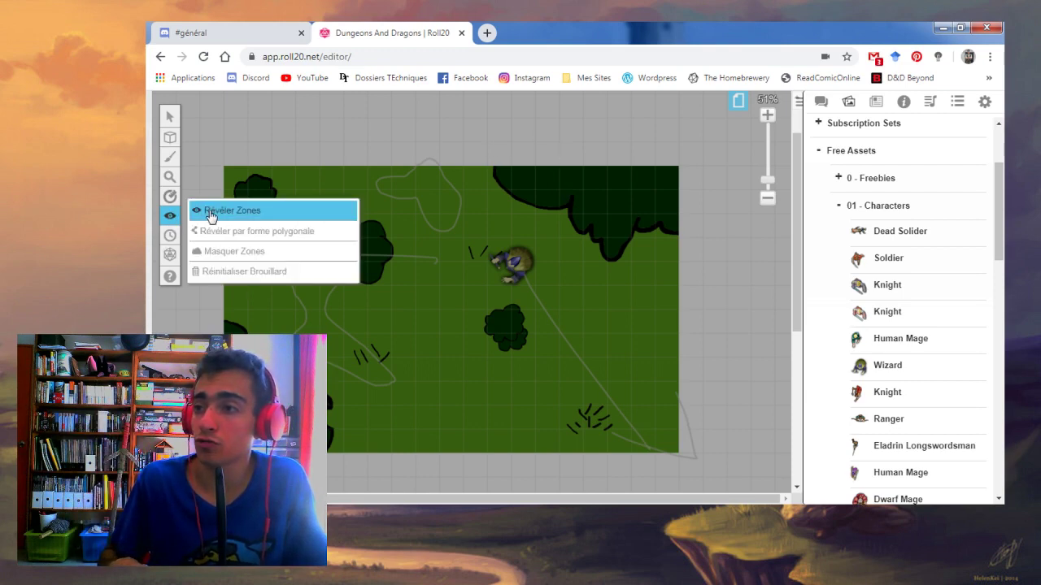
{"action": "left_click", "coordinate": [210, 212]}
{"action": "left_click_drag", "start_coordinate": [564, 207], "coordinate": [371, 388]}
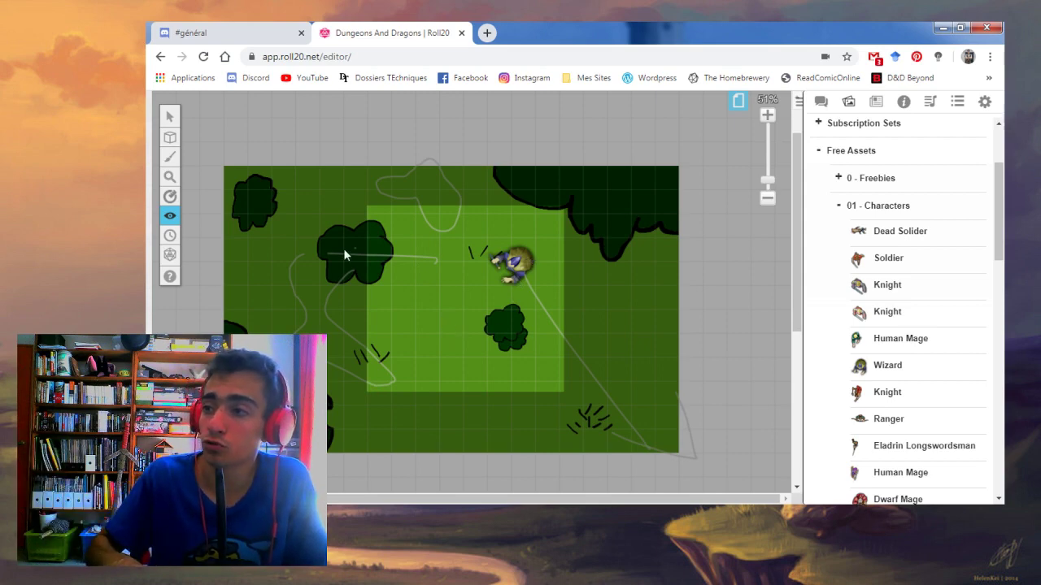
{"action": "left_click_drag", "start_coordinate": [267, 257], "coordinate": [414, 363]}
{"action": "left_click_drag", "start_coordinate": [636, 242], "coordinate": [520, 395]}
{"action": "mouse_move", "coordinate": [632, 329]}
{"action": "left_mouse_down"}
{"action": "mouse_move", "coordinate": [313, 401]}
{"action": "mouse_move", "coordinate": [312, 420]}
{"action": "left_mouse_up"}
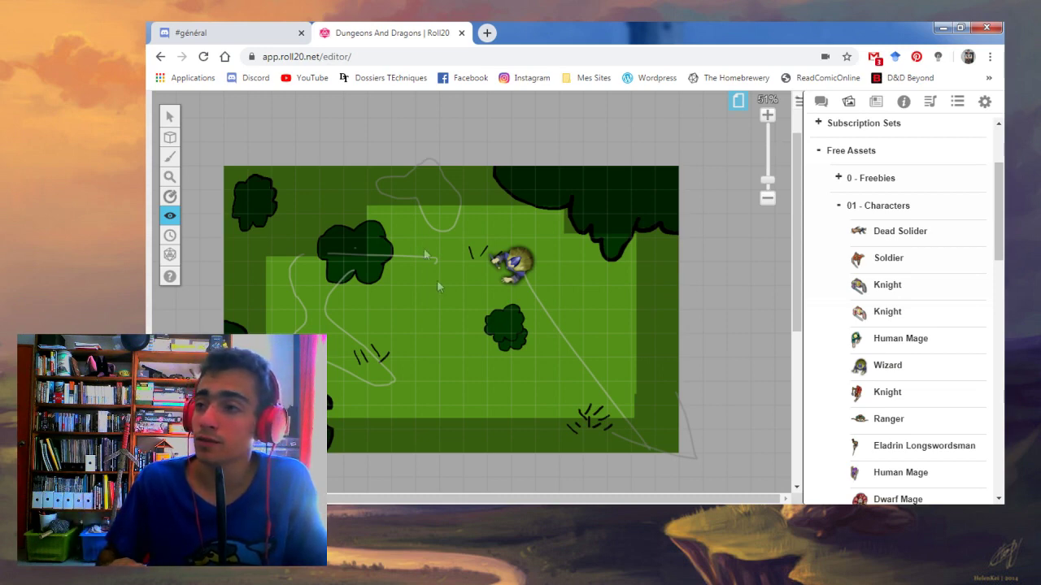
Step: Look at the Turn Order window and close it
{"action": "left_click", "coordinate": [170, 235]}
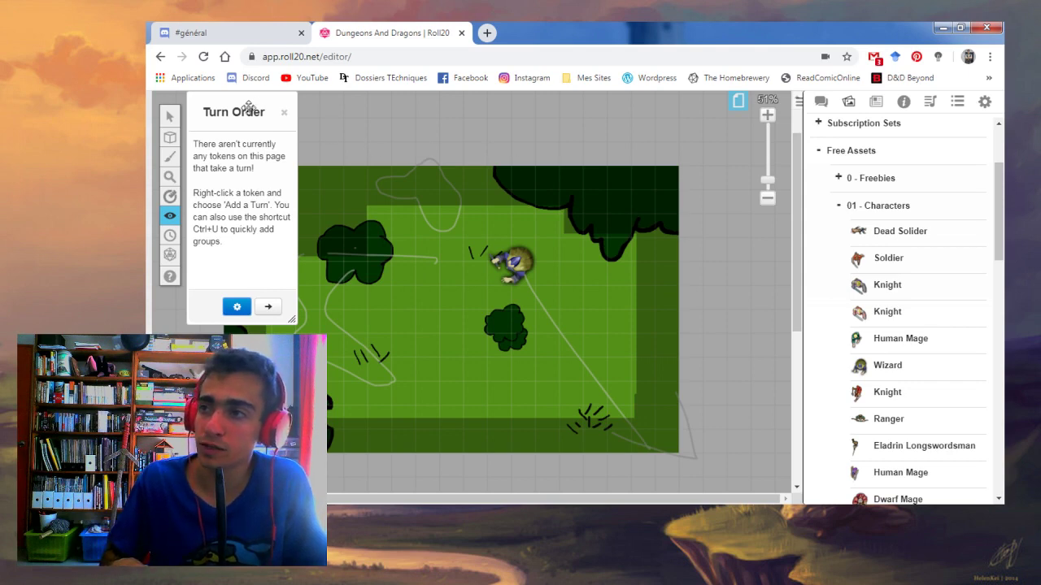
{"action": "left_click", "coordinate": [284, 112]}
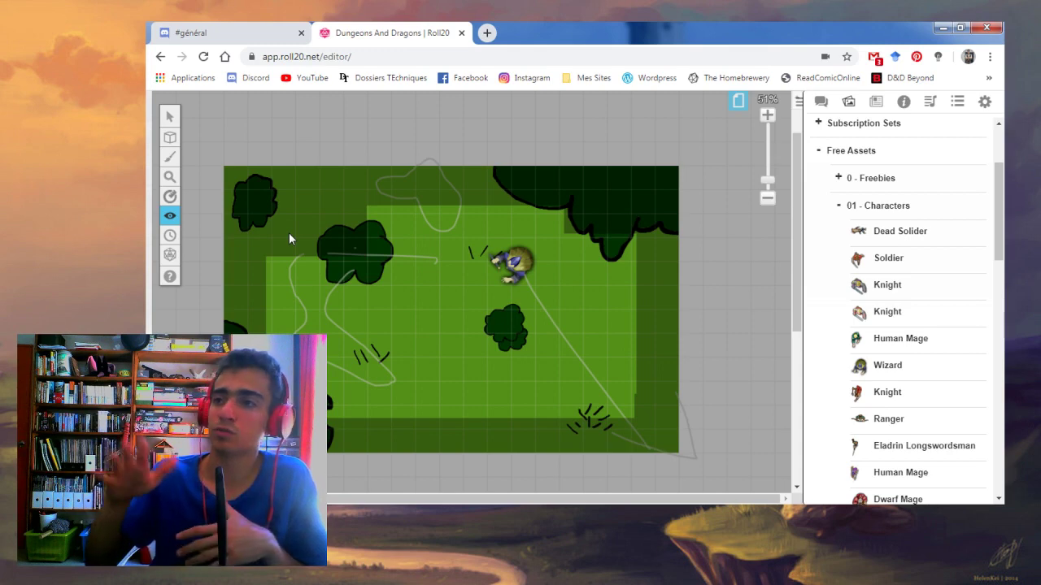
Step: Open the Dice Roller, show the chat log and roll one d20
{"action": "left_click", "coordinate": [167, 259]}
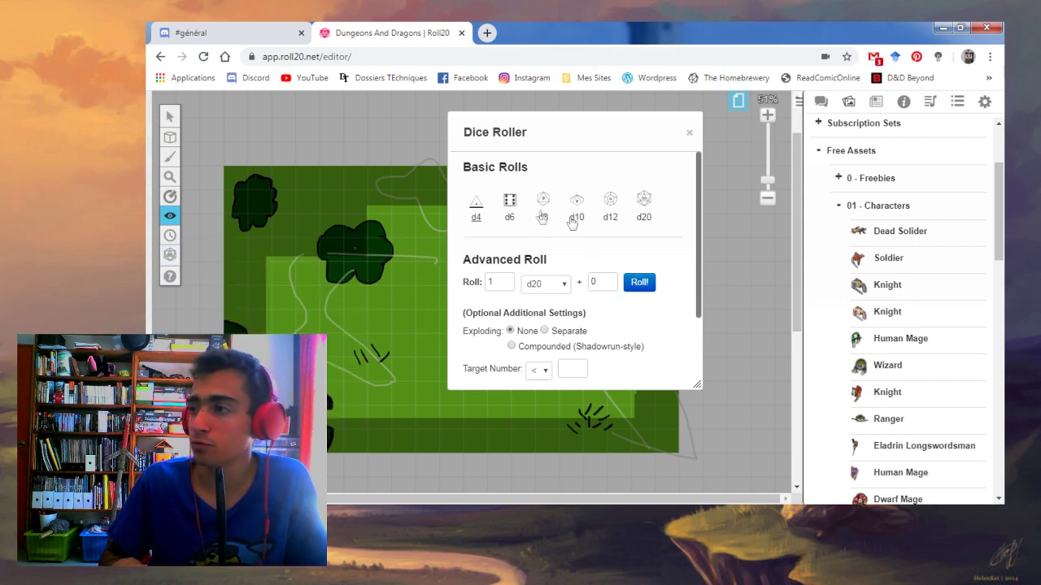
{"action": "left_click", "coordinate": [821, 106]}
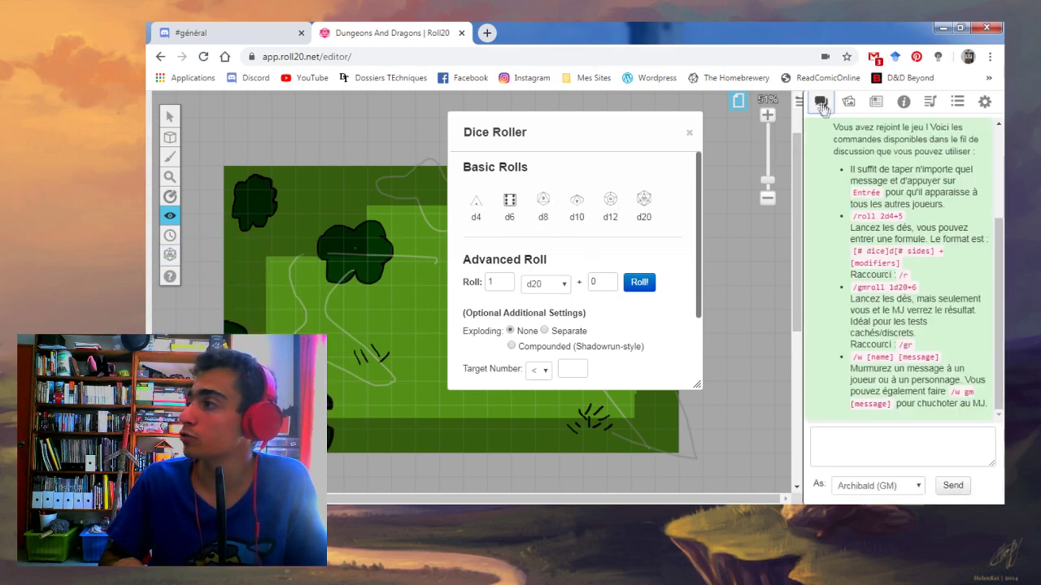
{"action": "left_click", "coordinate": [644, 202]}
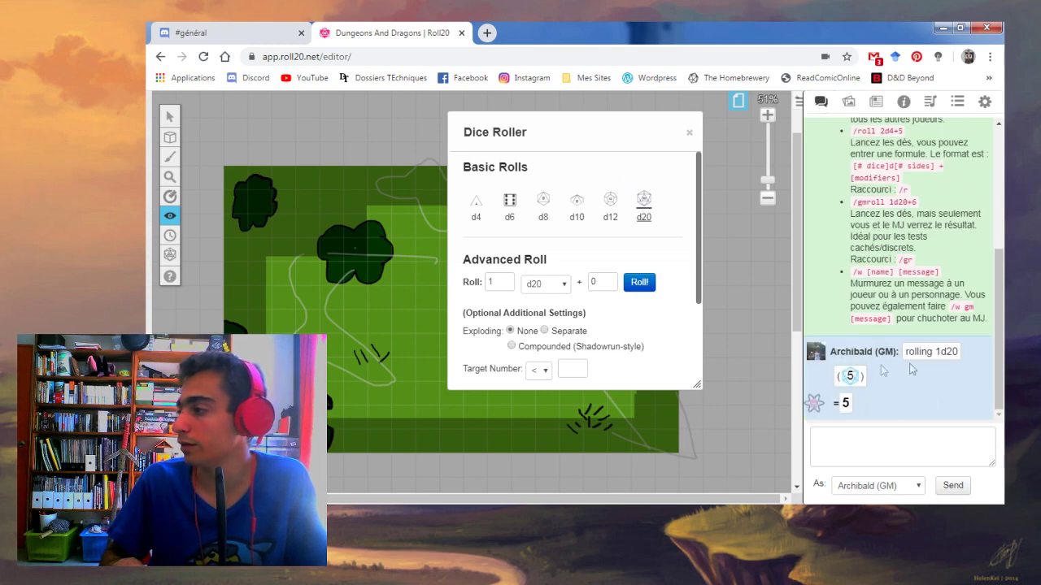
Step: Enable 3D dice in the game's personal settings
{"action": "left_click", "coordinate": [983, 104]}
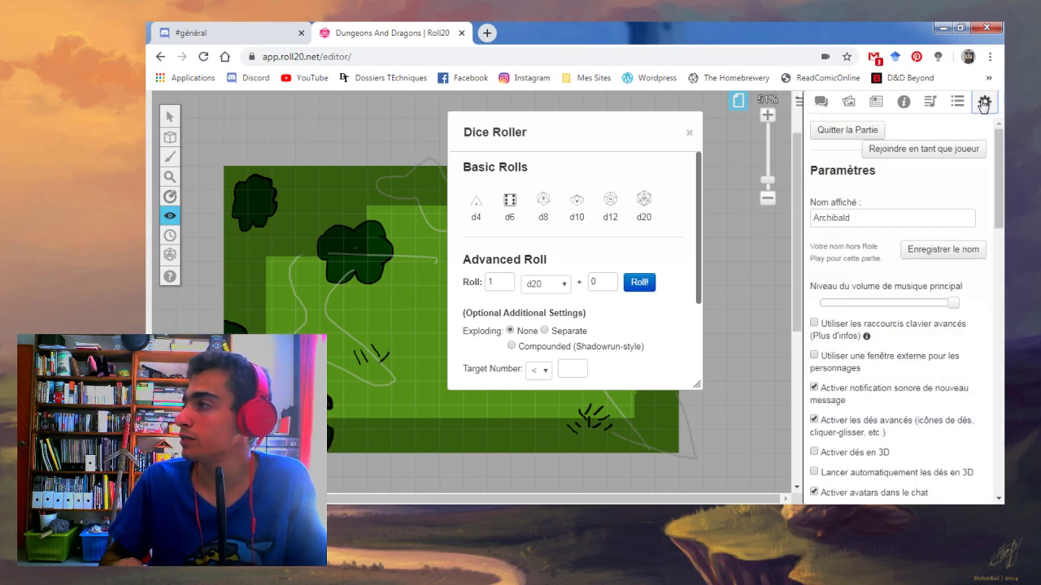
{"action": "scroll", "coordinate": [940, 309], "scroll_direction": "down", "scroll_amount": 10}
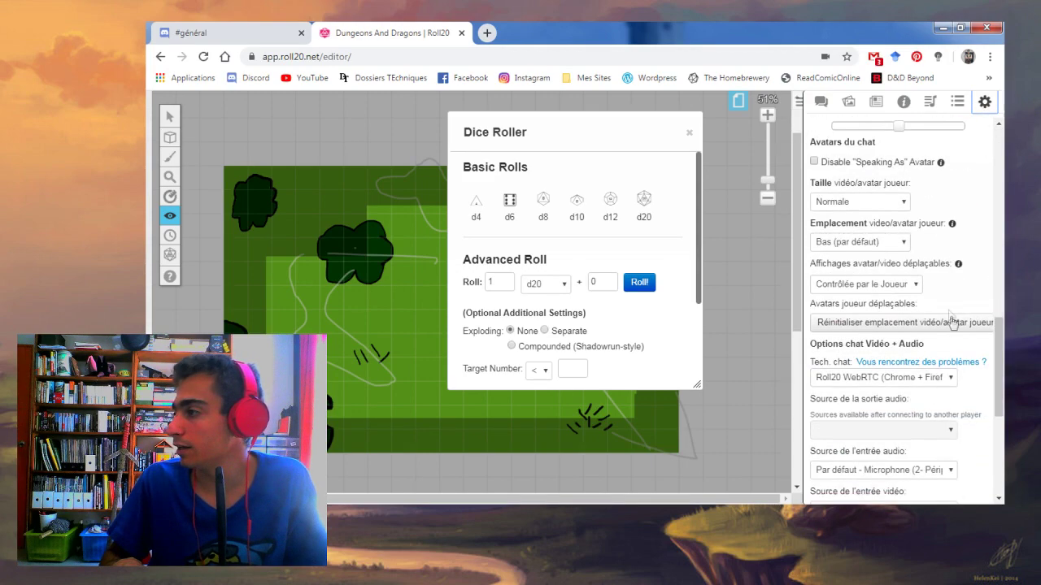
{"action": "scroll", "coordinate": [976, 309], "scroll_direction": "down", "scroll_amount": 4}
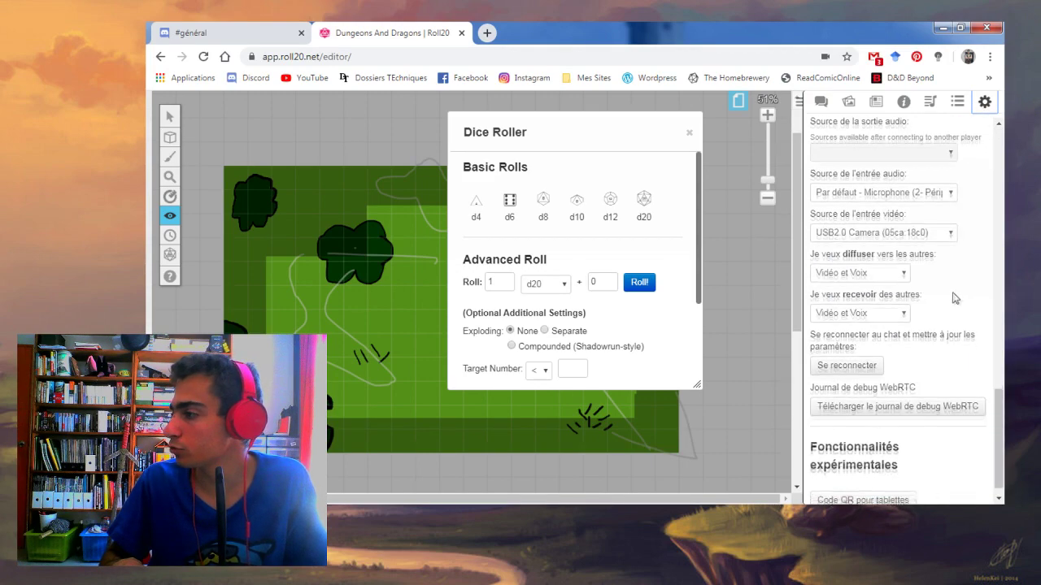
{"action": "scroll", "coordinate": [962, 303], "scroll_direction": "up", "scroll_amount": 6}
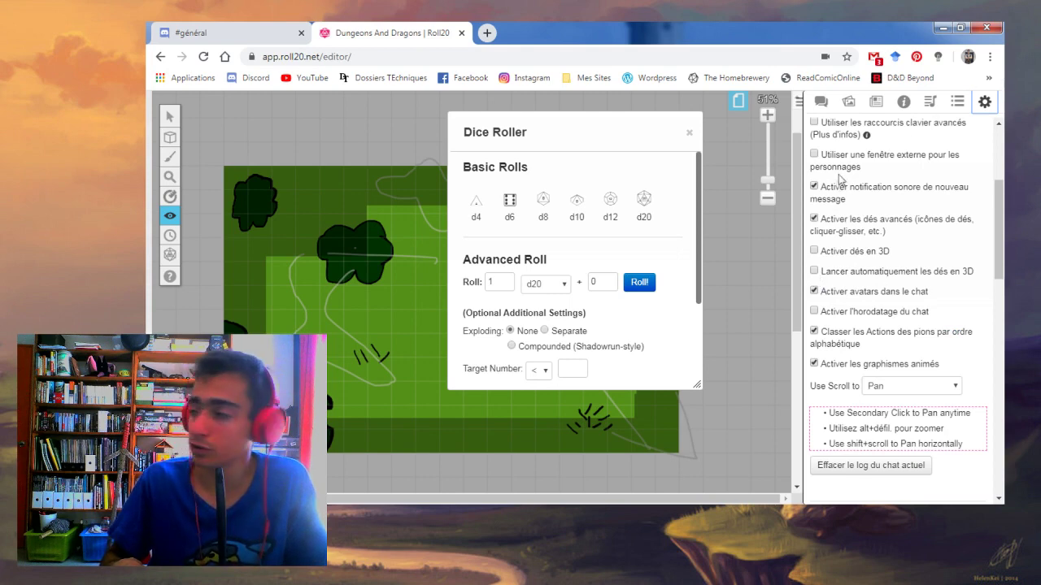
{"action": "left_click", "coordinate": [813, 251]}
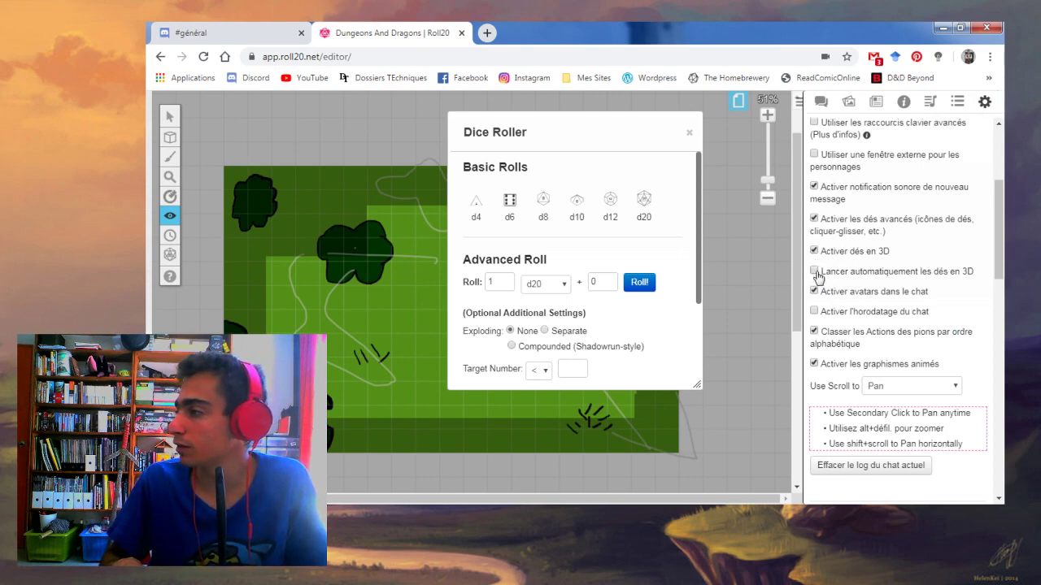
Step: Roll a d20 and a d12 as 3D dice with the chat log shown, and close the Dice Roller
{"action": "left_click", "coordinate": [821, 101]}
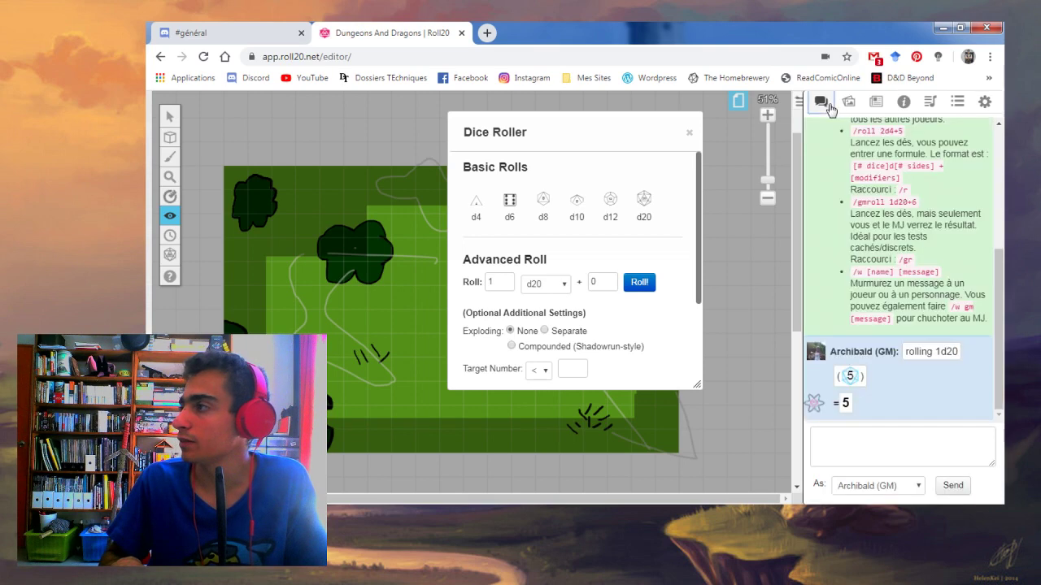
{"action": "left_click", "coordinate": [651, 198]}
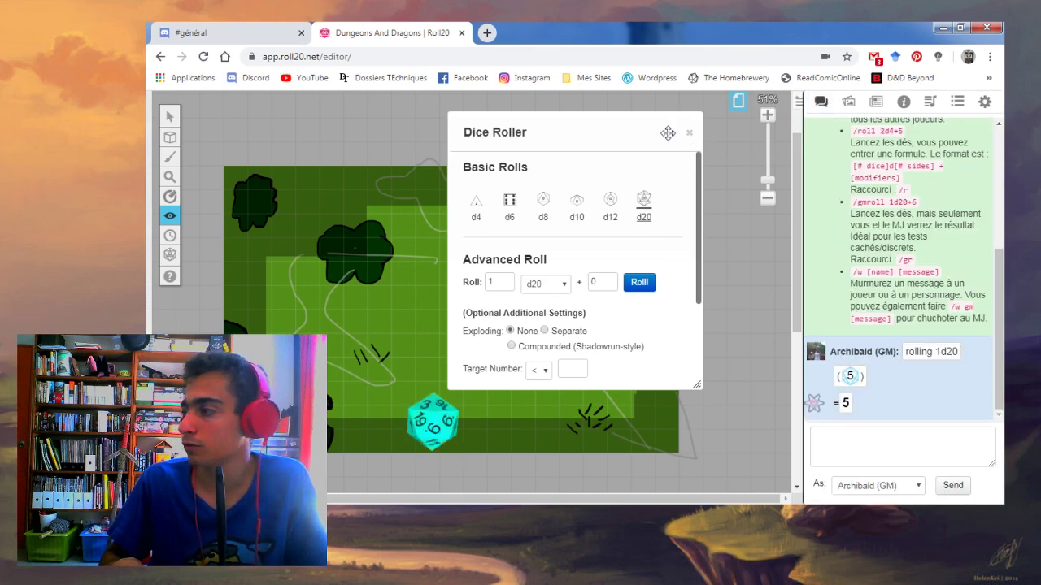
{"action": "left_click_drag", "start_coordinate": [665, 133], "coordinate": [701, 138]}
{"action": "left_click", "coordinate": [646, 208]}
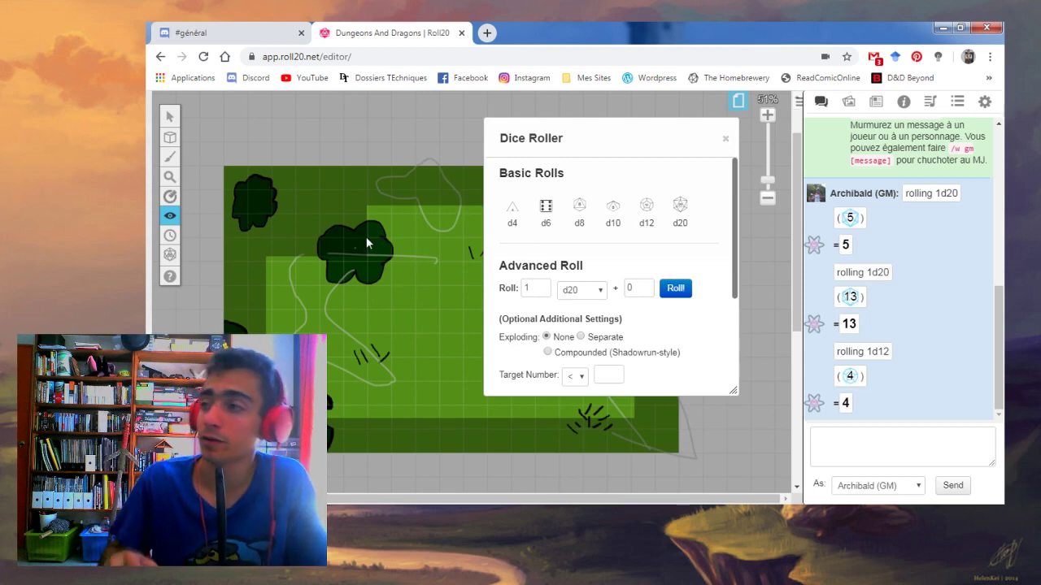
{"action": "scroll", "coordinate": [743, 289], "scroll_direction": "down", "scroll_amount": 7}
{"action": "scroll", "coordinate": [716, 282], "scroll_direction": "down", "scroll_amount": 3}
{"action": "scroll", "coordinate": [717, 283], "scroll_direction": "up", "scroll_amount": 3}
{"action": "scroll", "coordinate": [448, 350], "scroll_direction": "up", "scroll_amount": 5}
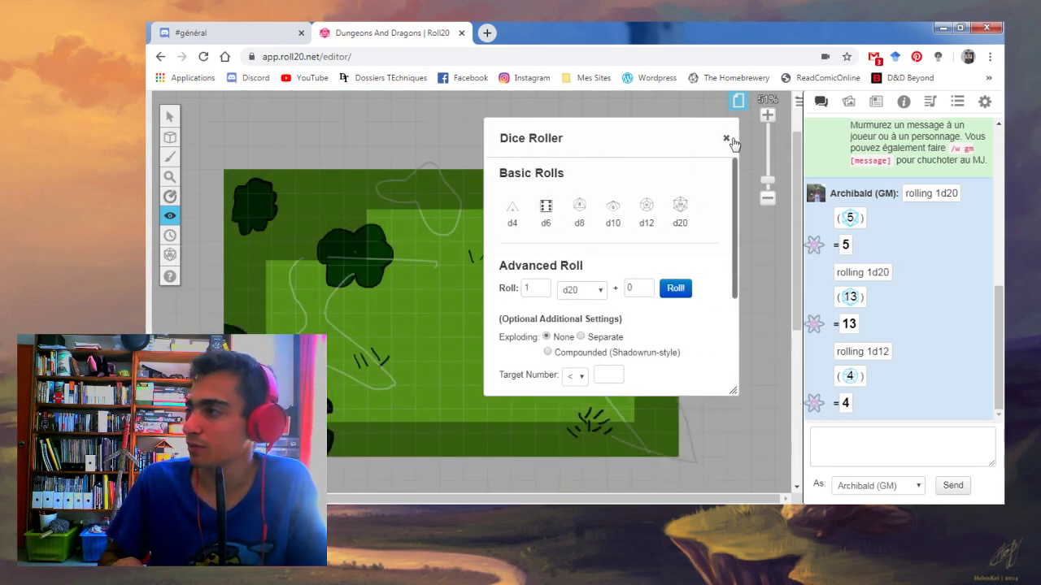
{"action": "left_click", "coordinate": [727, 139]}
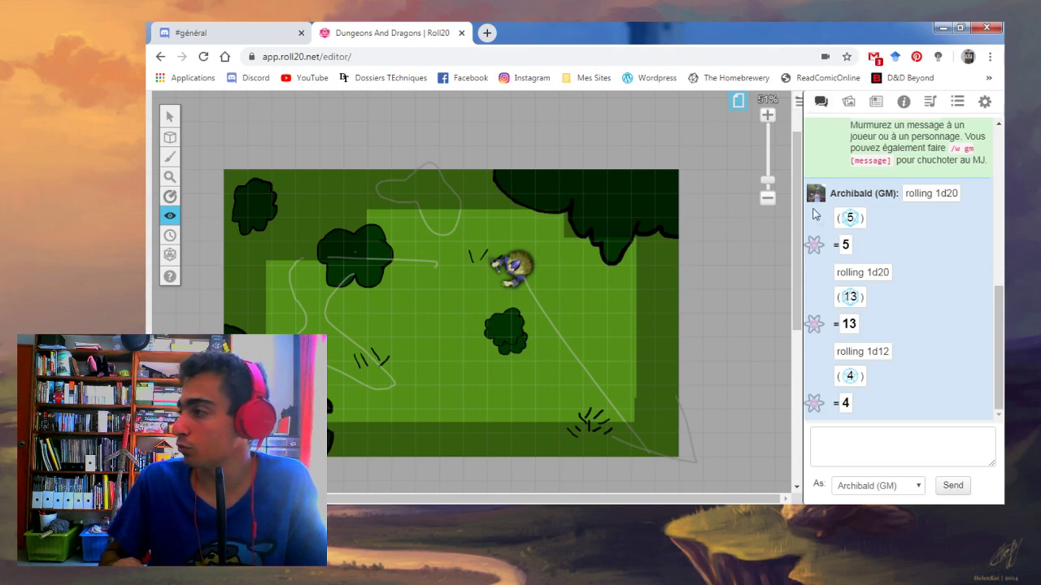
Step: Add a new character to the game's Journal
{"action": "left_click", "coordinate": [848, 441]}
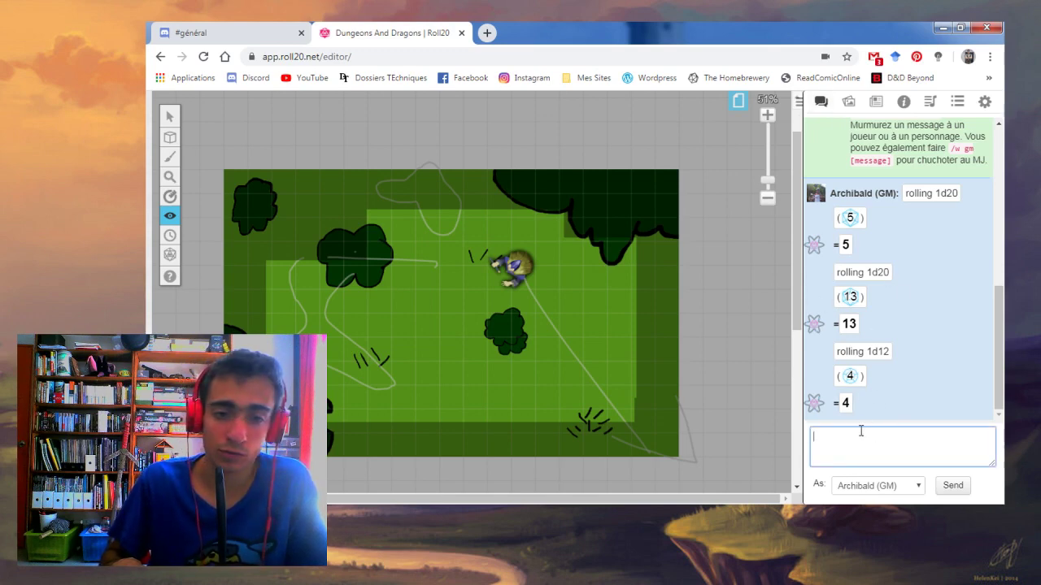
{"action": "left_click", "coordinate": [877, 102]}
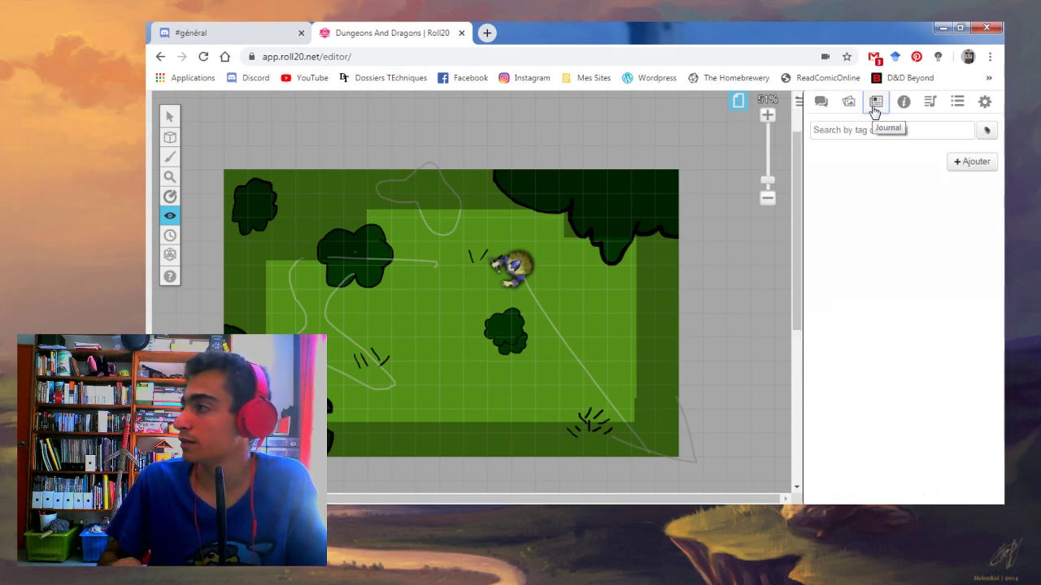
{"action": "left_click", "coordinate": [974, 163]}
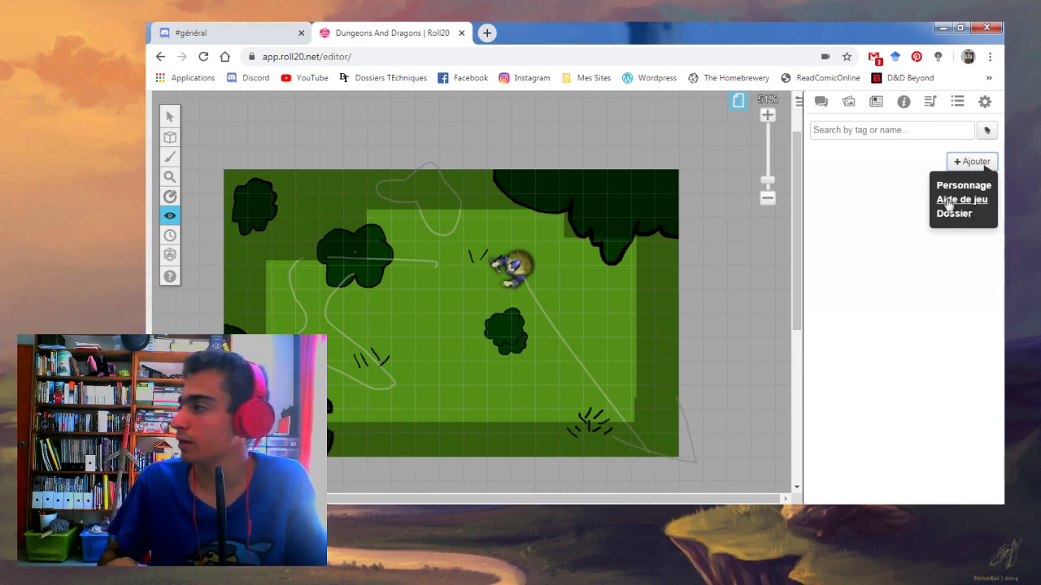
{"action": "left_click", "coordinate": [950, 186]}
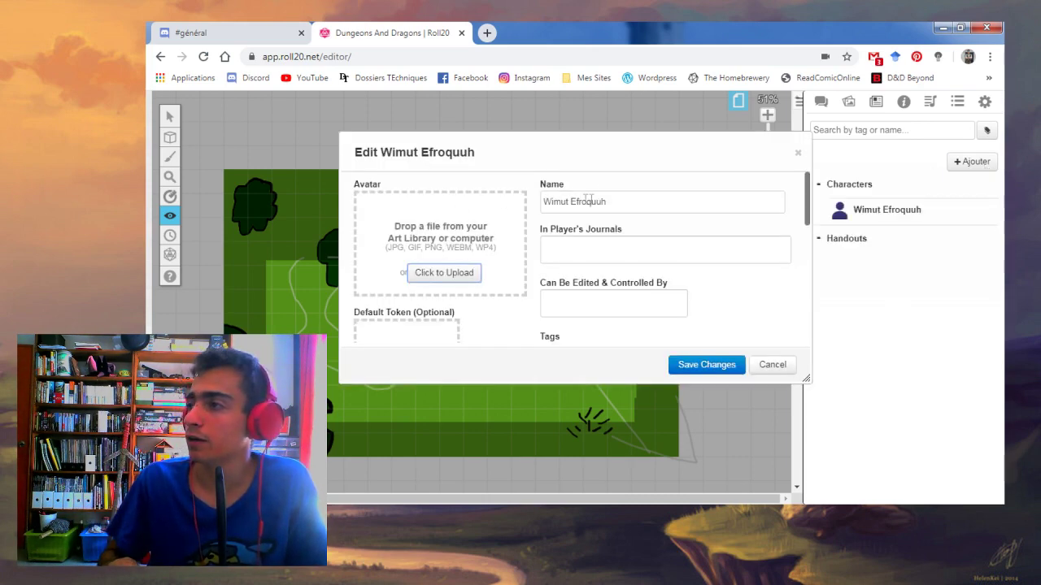
Step: Review the new character's avatar, default token, player access, tags and GM Notes fields, and save the character
{"action": "scroll", "coordinate": [415, 244], "scroll_direction": "down", "scroll_amount": 3}
{"action": "scroll", "coordinate": [456, 224], "scroll_direction": "up", "scroll_amount": 3}
{"action": "scroll", "coordinate": [439, 256], "scroll_direction": "down", "scroll_amount": 3}
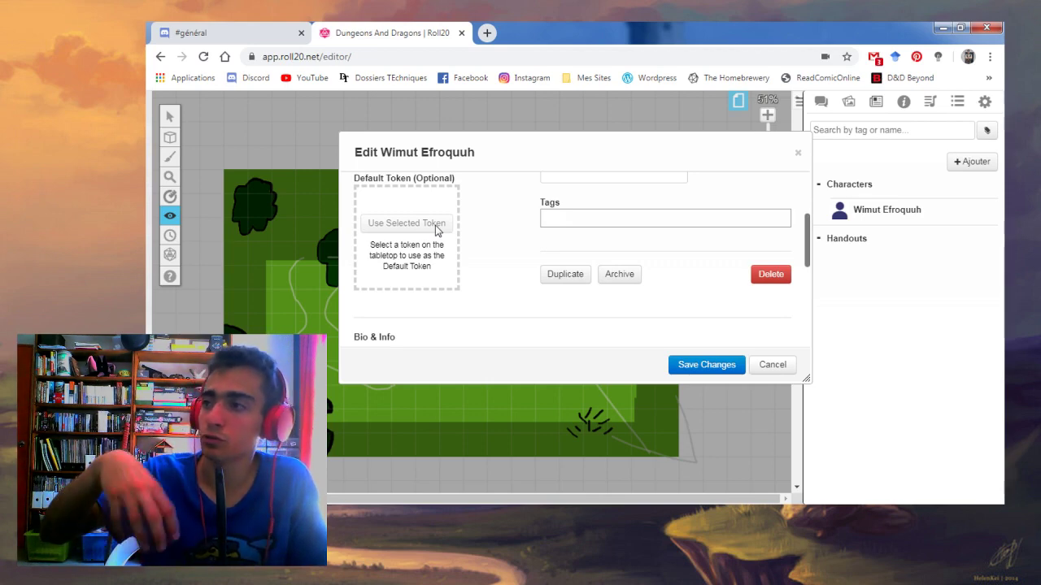
{"action": "scroll", "coordinate": [540, 178], "scroll_direction": "up", "scroll_amount": 1}
{"action": "scroll", "coordinate": [541, 178], "scroll_direction": "up", "scroll_amount": 3}
{"action": "scroll", "coordinate": [671, 211], "scroll_direction": "down", "scroll_amount": 5}
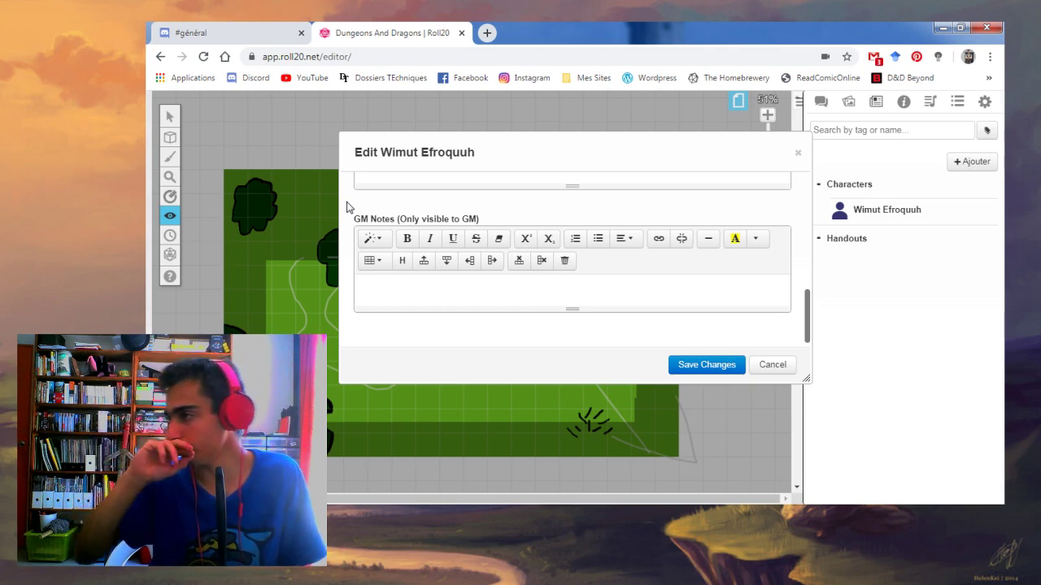
{"action": "scroll", "coordinate": [627, 232], "scroll_direction": "up", "scroll_amount": 5}
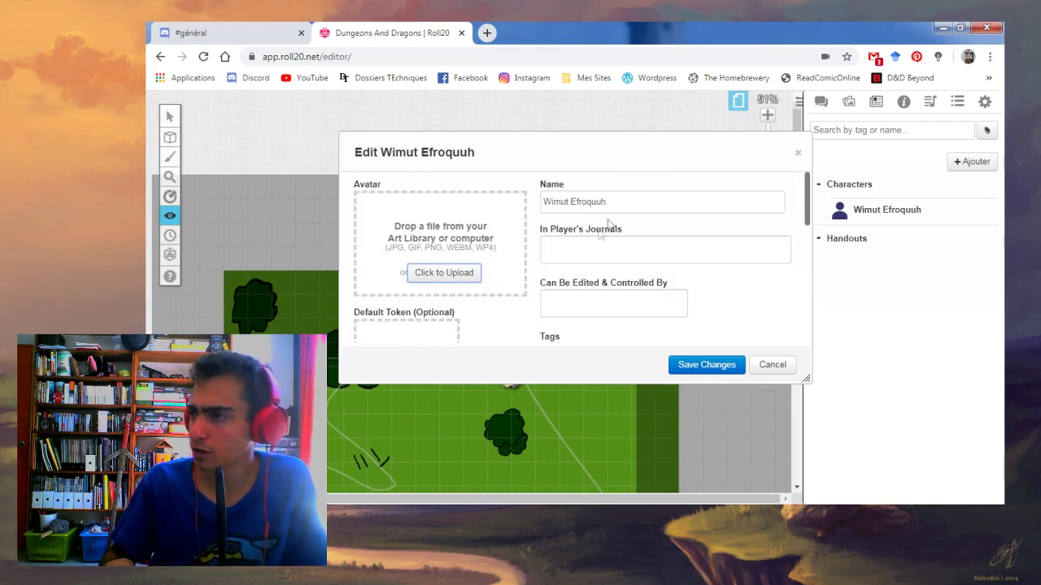
{"action": "scroll", "coordinate": [606, 236], "scroll_direction": "down", "scroll_amount": 10}
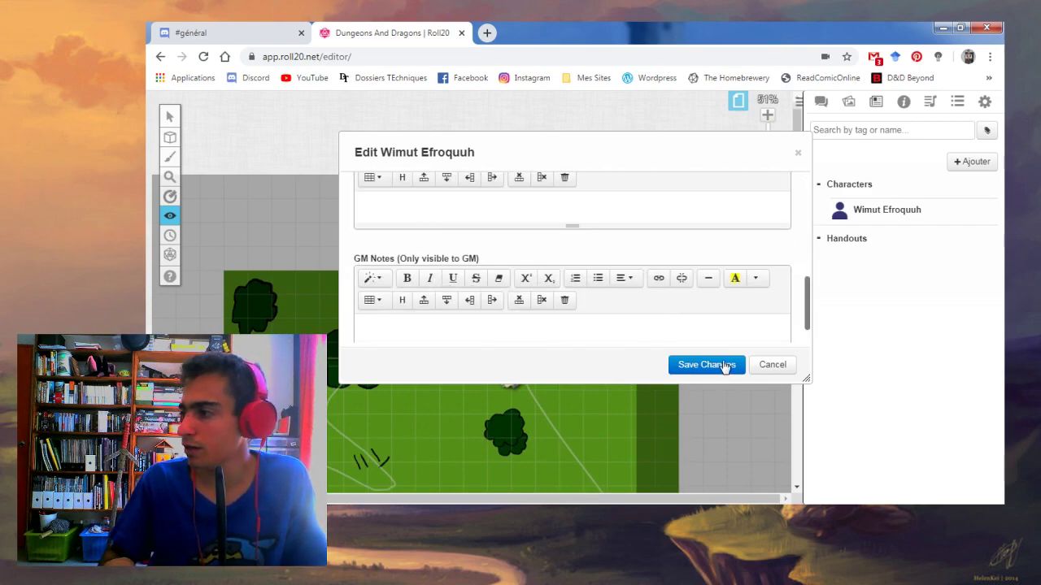
{"action": "left_click", "coordinate": [722, 365]}
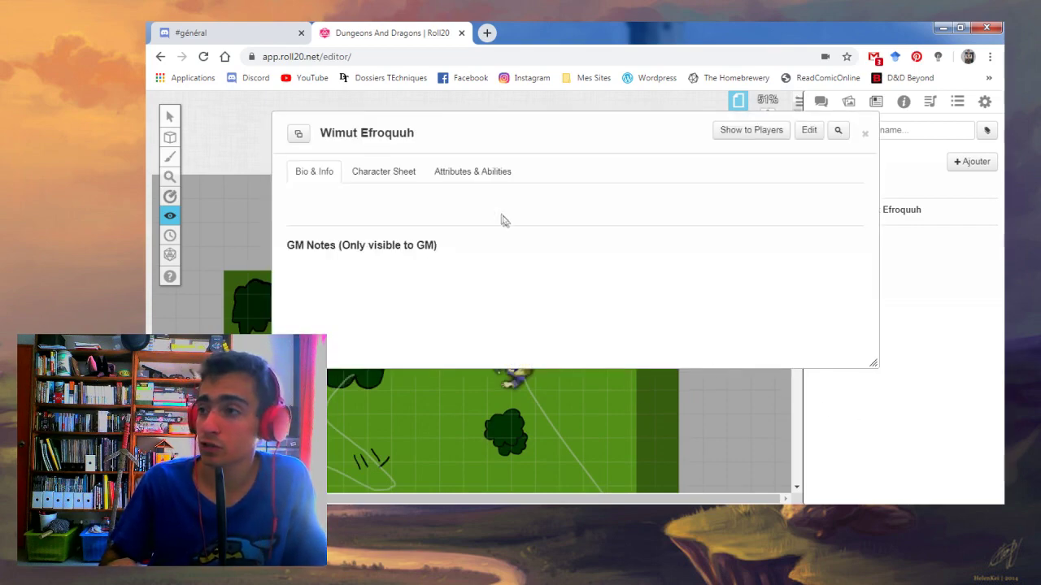
Step: View the new character's Bio & Info page and its Dungeons & Dragons character sheet
{"action": "left_click", "coordinate": [400, 170]}
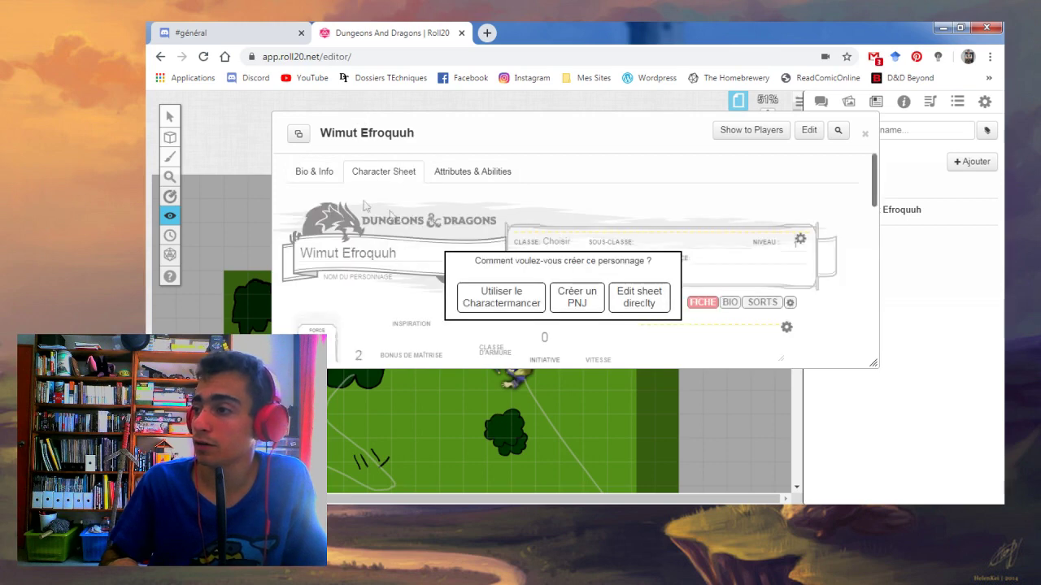
{"action": "left_click", "coordinate": [322, 176]}
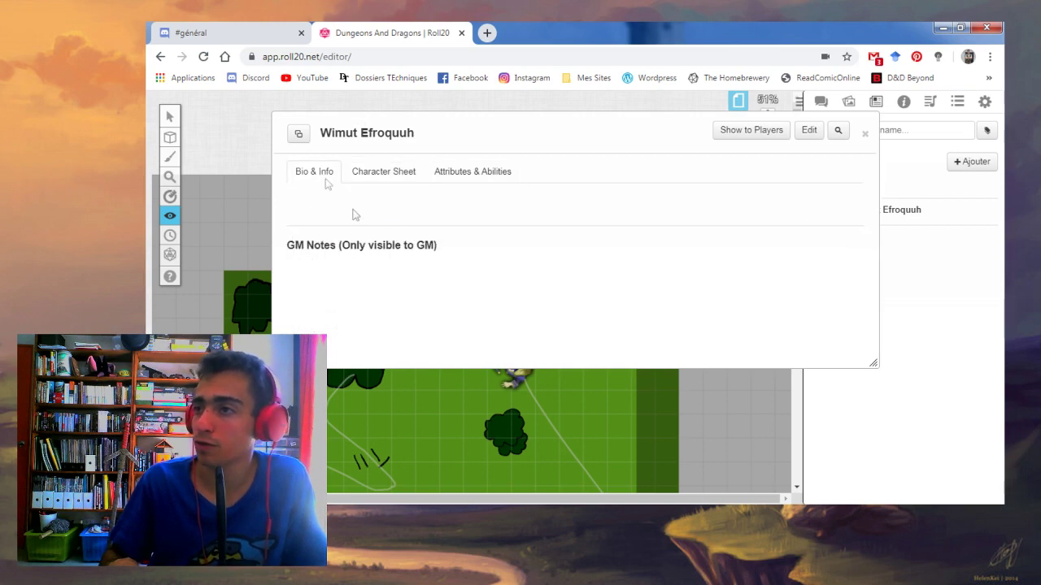
{"action": "left_click", "coordinate": [386, 174]}
{"action": "scroll", "coordinate": [395, 255], "scroll_direction": "down", "scroll_amount": 1}
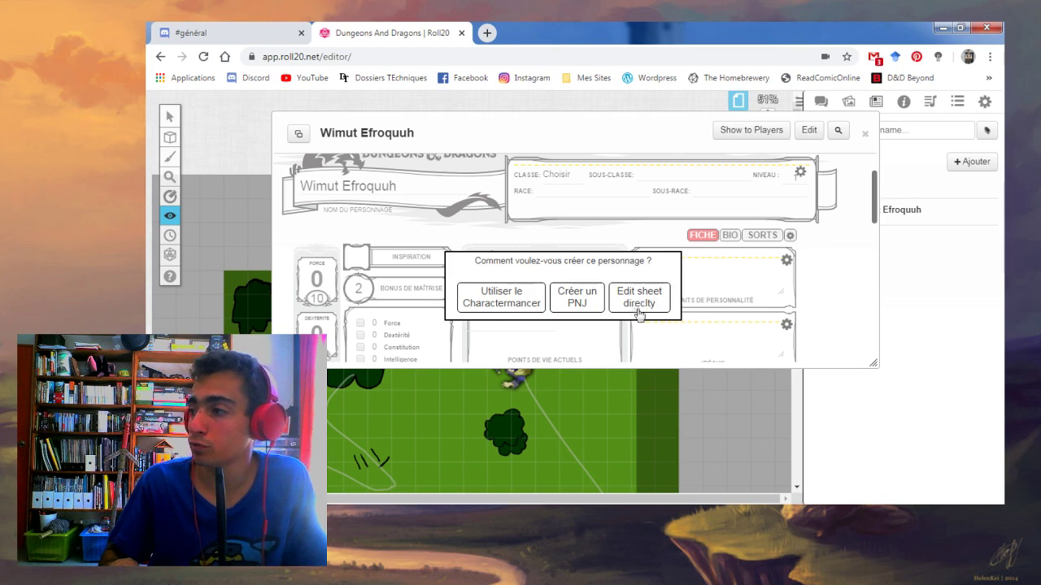
Step: Look through the Charactermancer's introduction and Race page, and close the character window
{"action": "left_click", "coordinate": [503, 303]}
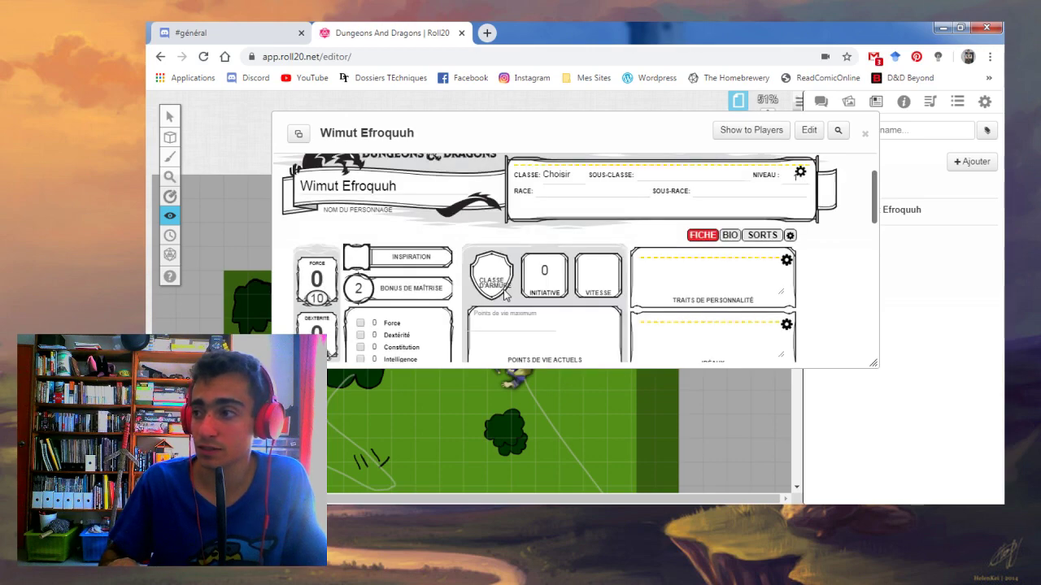
{"action": "scroll", "coordinate": [704, 269], "scroll_direction": "down", "scroll_amount": 3}
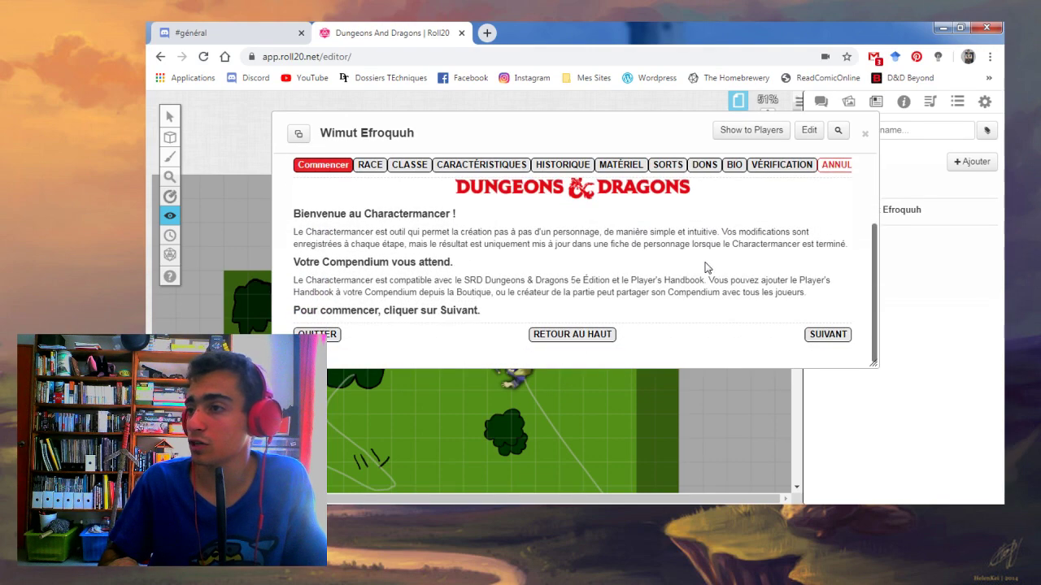
{"action": "scroll", "coordinate": [709, 263], "scroll_direction": "up", "scroll_amount": 3}
{"action": "scroll", "coordinate": [695, 292], "scroll_direction": "down", "scroll_amount": 3}
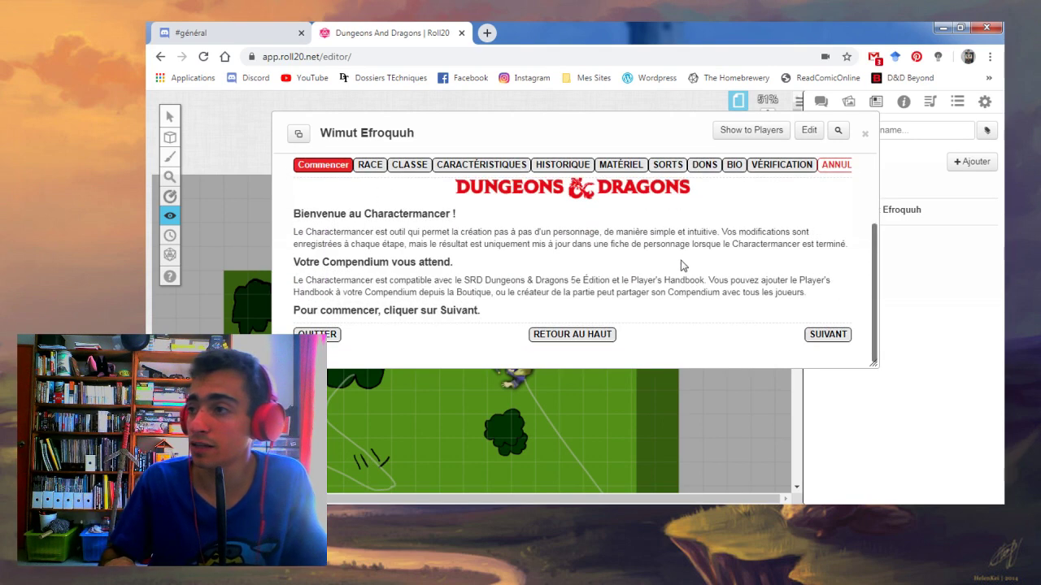
{"action": "left_click", "coordinate": [373, 167]}
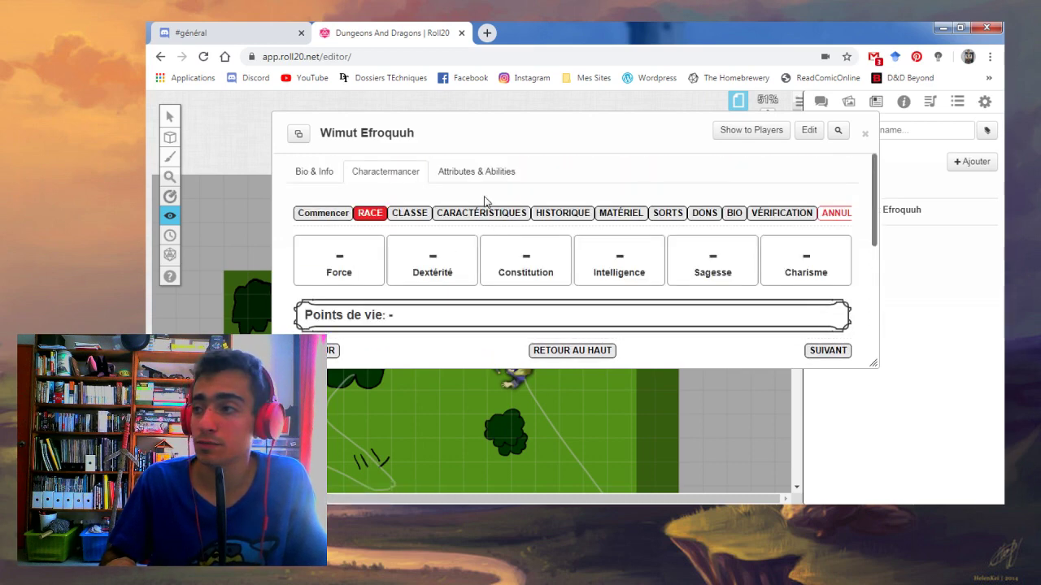
{"action": "scroll", "coordinate": [484, 201], "scroll_direction": "down", "scroll_amount": 3}
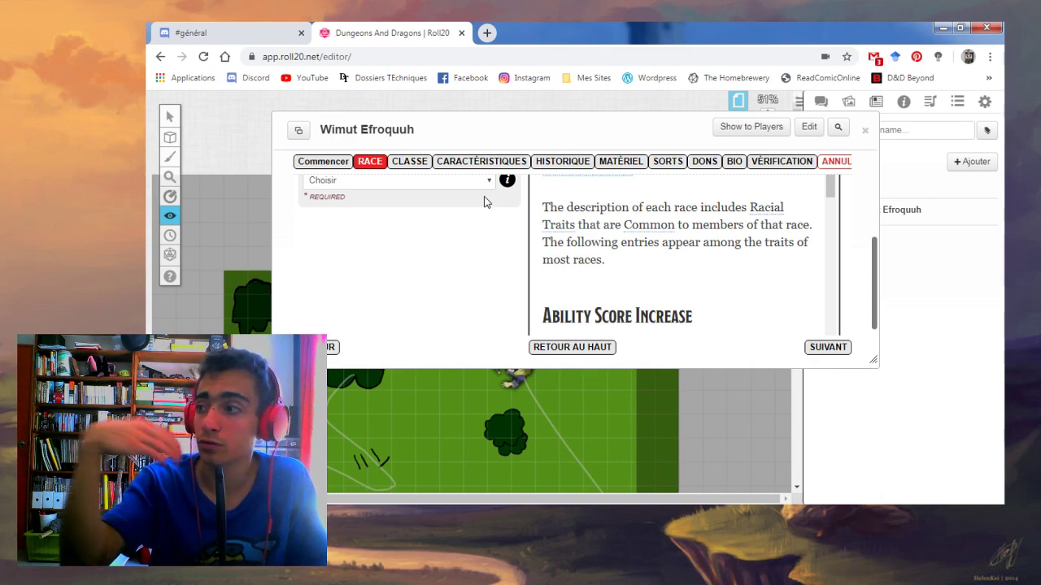
{"action": "scroll", "coordinate": [485, 202], "scroll_direction": "up", "scroll_amount": 5}
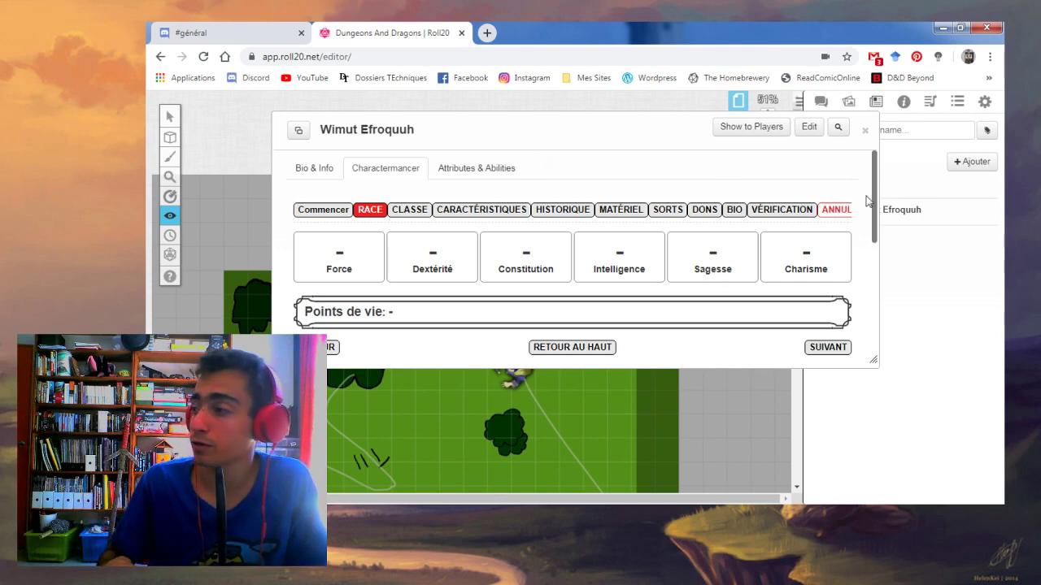
{"action": "left_click", "coordinate": [866, 132]}
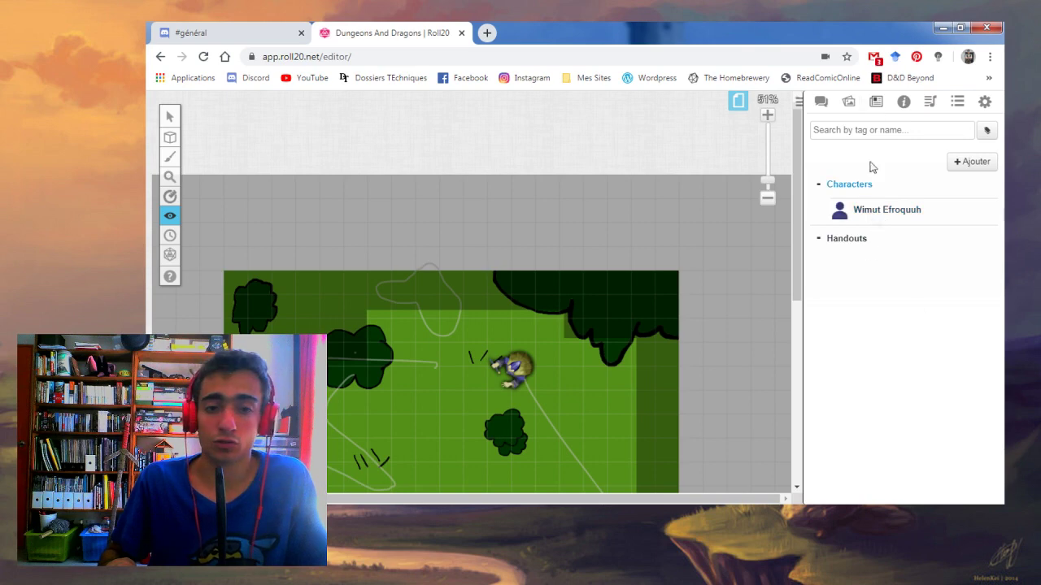
Step: Show the Jukebox with its audio management and playlist options
{"action": "left_click", "coordinate": [929, 102]}
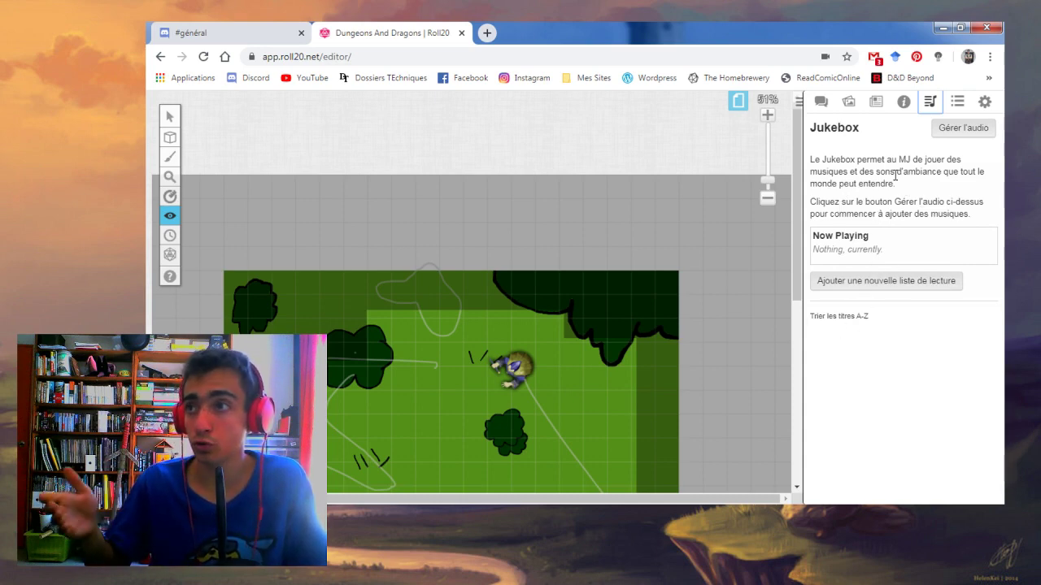
{"action": "left_click_drag", "start_coordinate": [797, 165], "coordinate": [798, 180]}
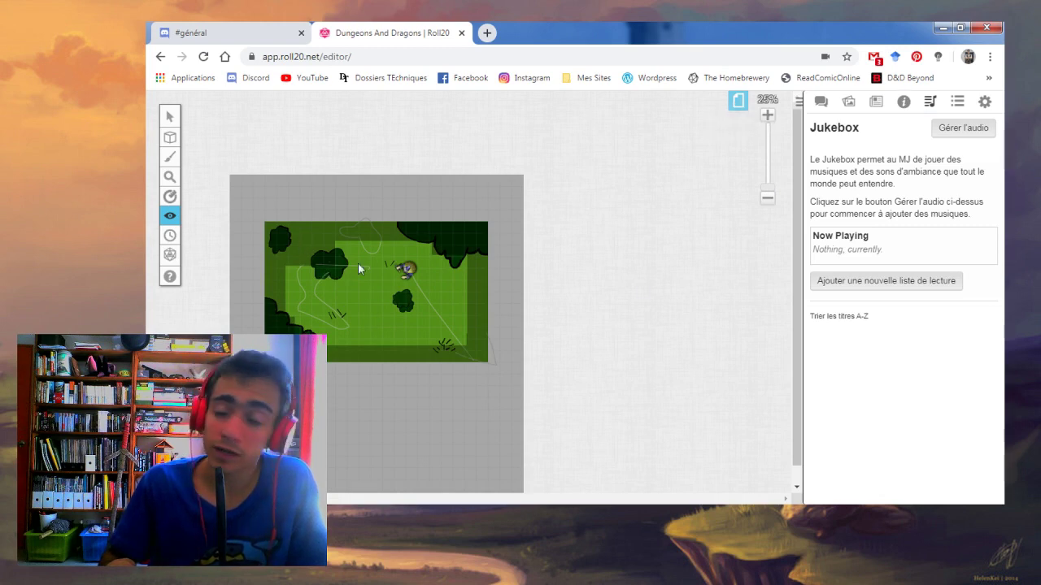
Step: Create a new blank page beside the Start page and open it
{"action": "left_click", "coordinate": [737, 100]}
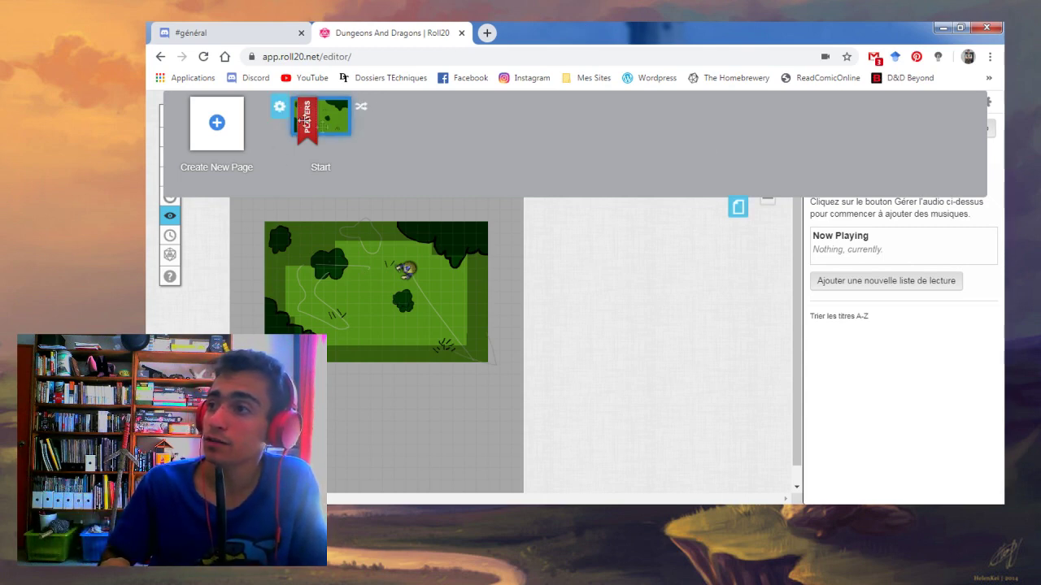
{"action": "left_click", "coordinate": [740, 209]}
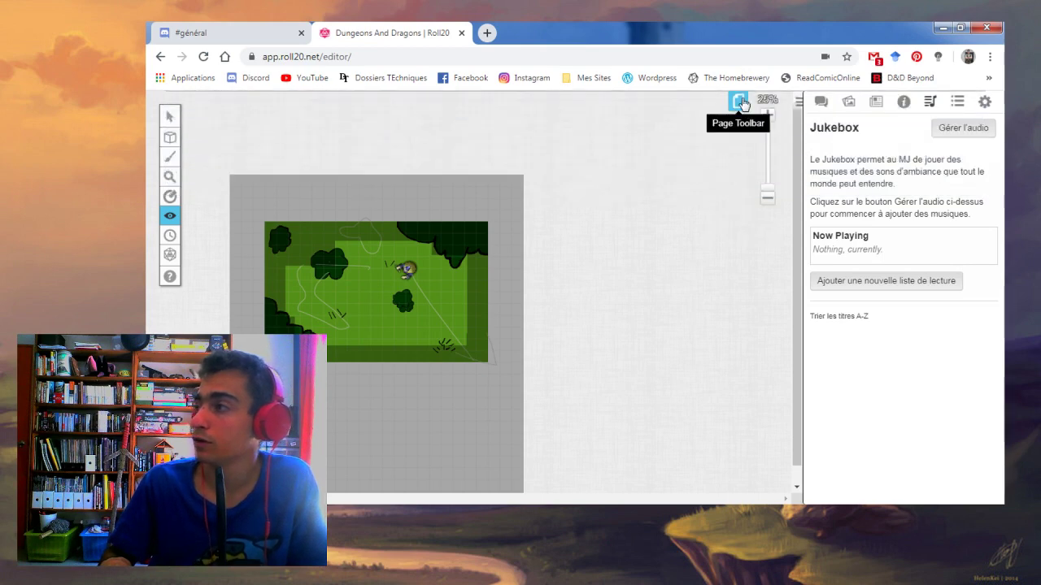
{"action": "left_click", "coordinate": [739, 99]}
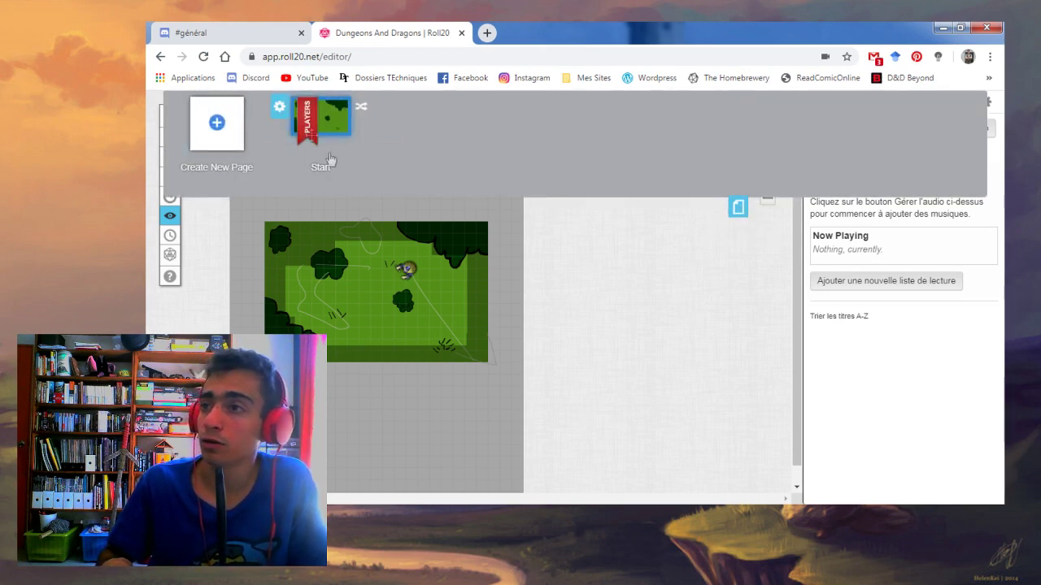
{"action": "left_click", "coordinate": [218, 130]}
{"action": "left_click", "coordinate": [442, 133]}
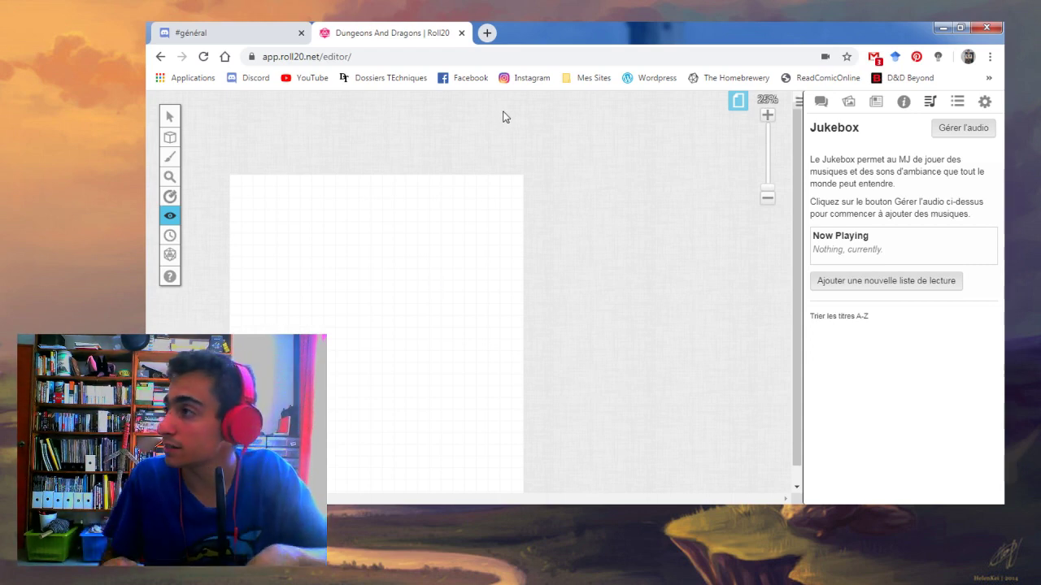
Step: Dismiss the Fog of War prompt on the new page and switch to the Select tool
{"action": "left_click", "coordinate": [737, 101]}
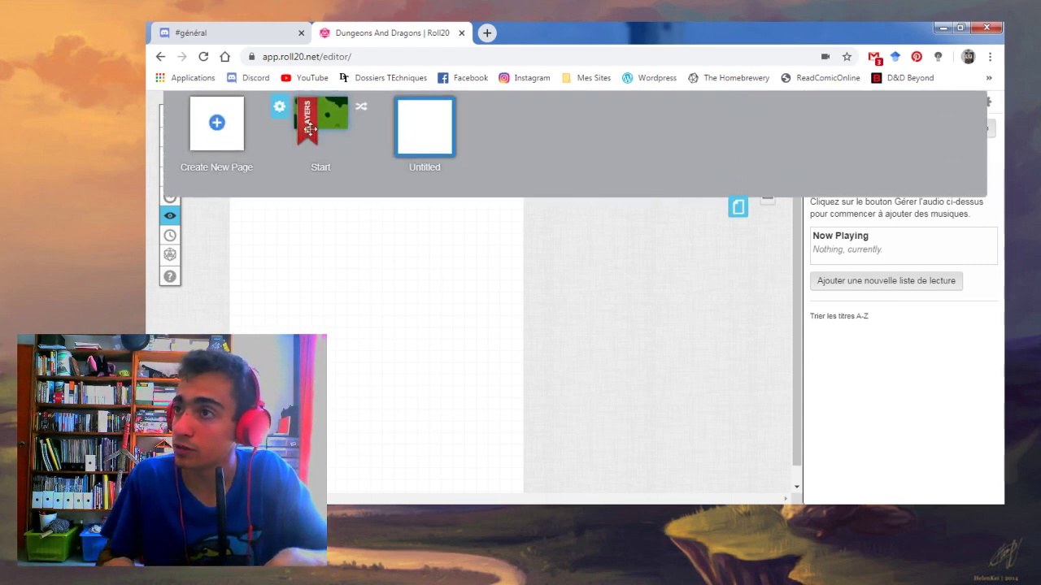
{"action": "left_click", "coordinate": [414, 253]}
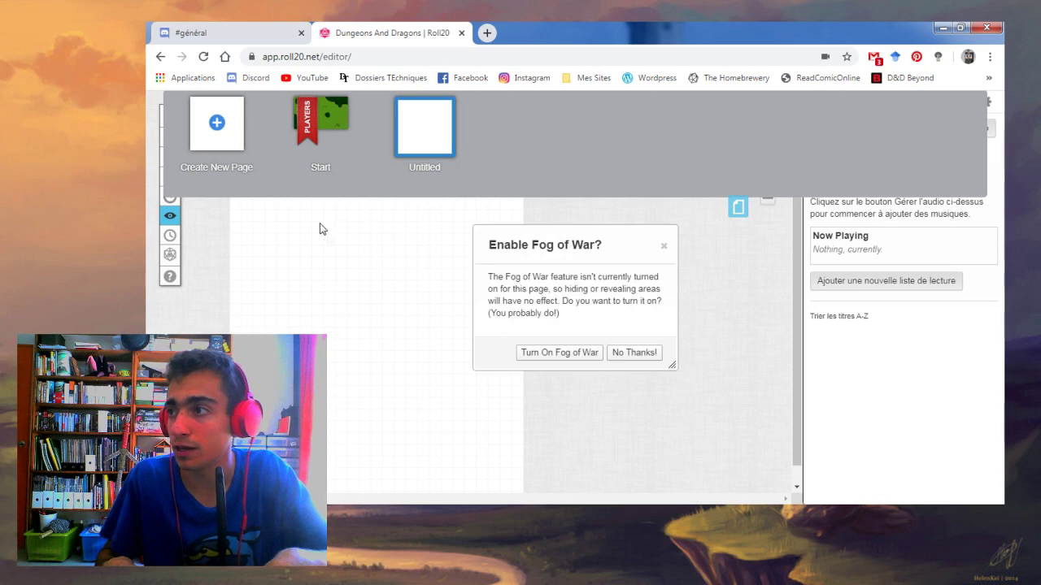
{"action": "left_click", "coordinate": [665, 246]}
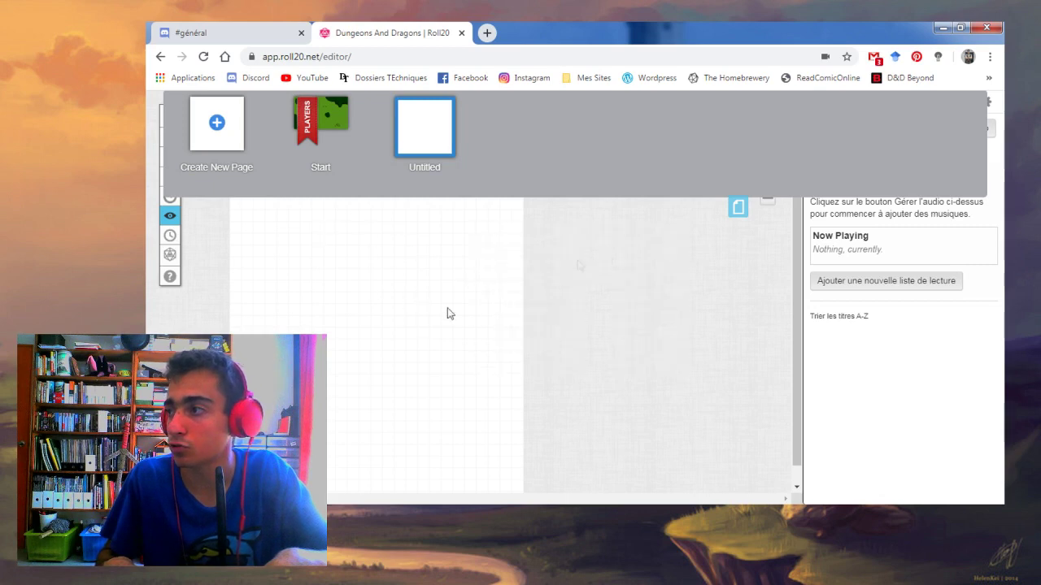
{"action": "left_click", "coordinate": [738, 206]}
{"action": "left_click", "coordinate": [171, 122]}
{"action": "left_click_drag", "start_coordinate": [297, 260], "coordinate": [381, 341]}
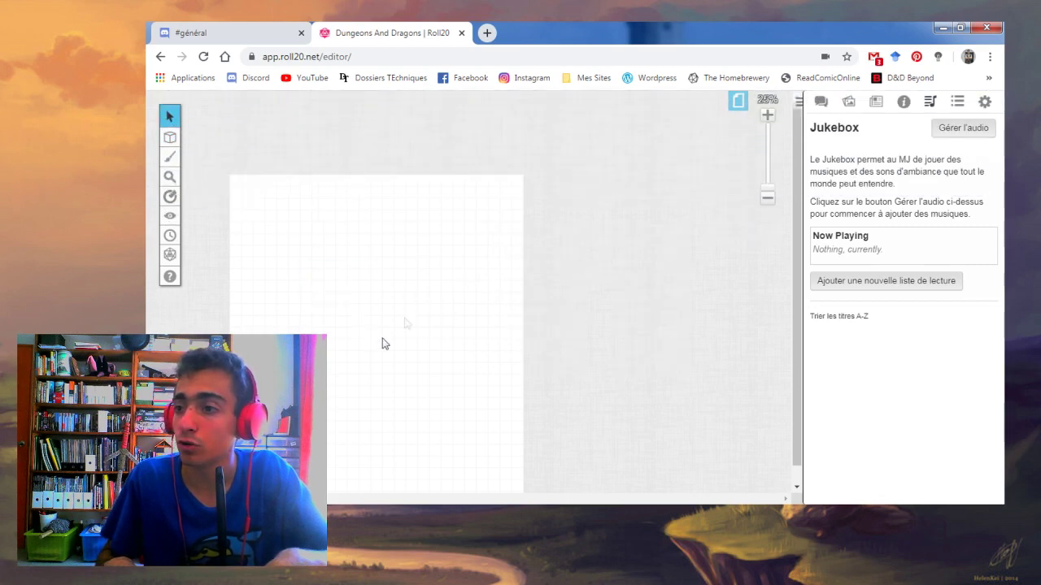
Step: Move the Players ribbon from the Start page to the new blank page, and close the page overview
{"action": "left_click", "coordinate": [735, 105]}
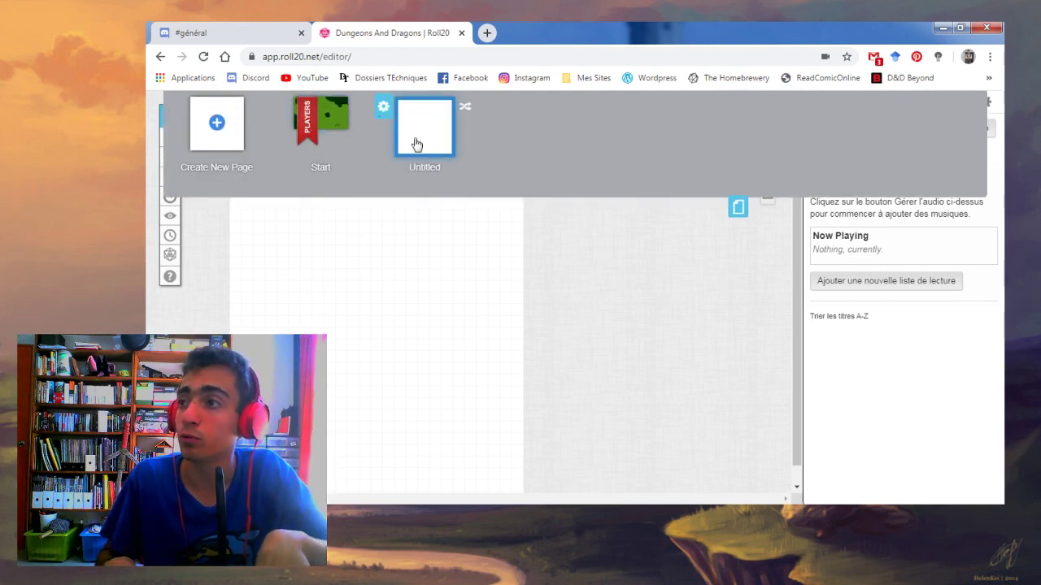
{"action": "left_click_drag", "start_coordinate": [307, 120], "coordinate": [411, 120]}
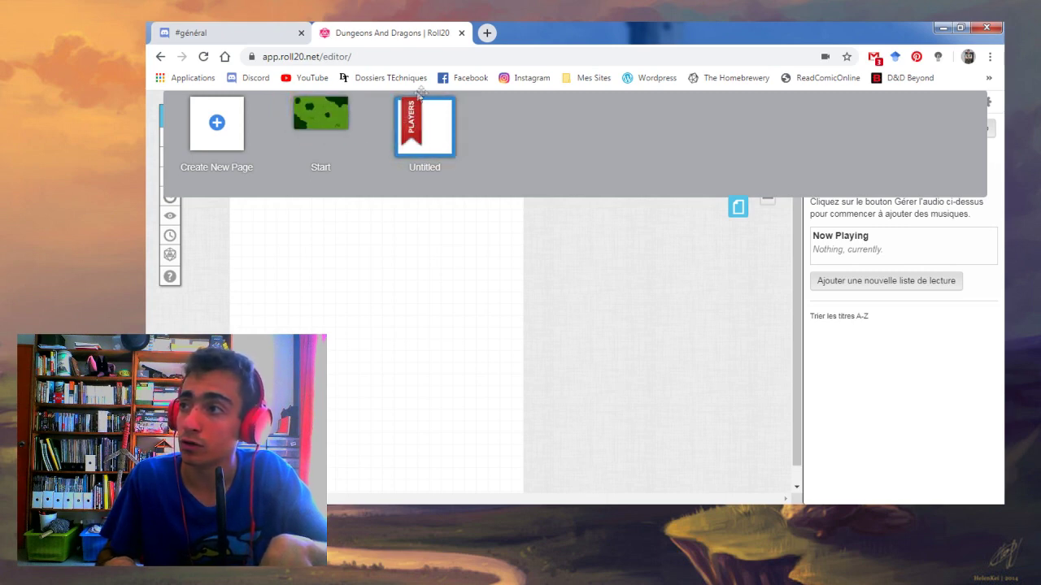
{"action": "left_click", "coordinate": [411, 133]}
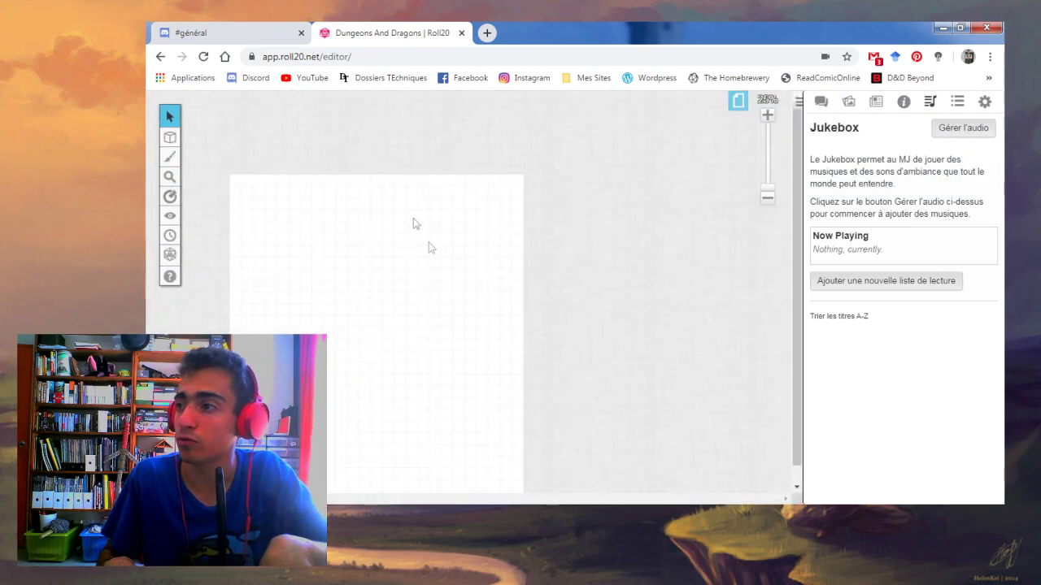
{"action": "left_click", "coordinate": [737, 99]}
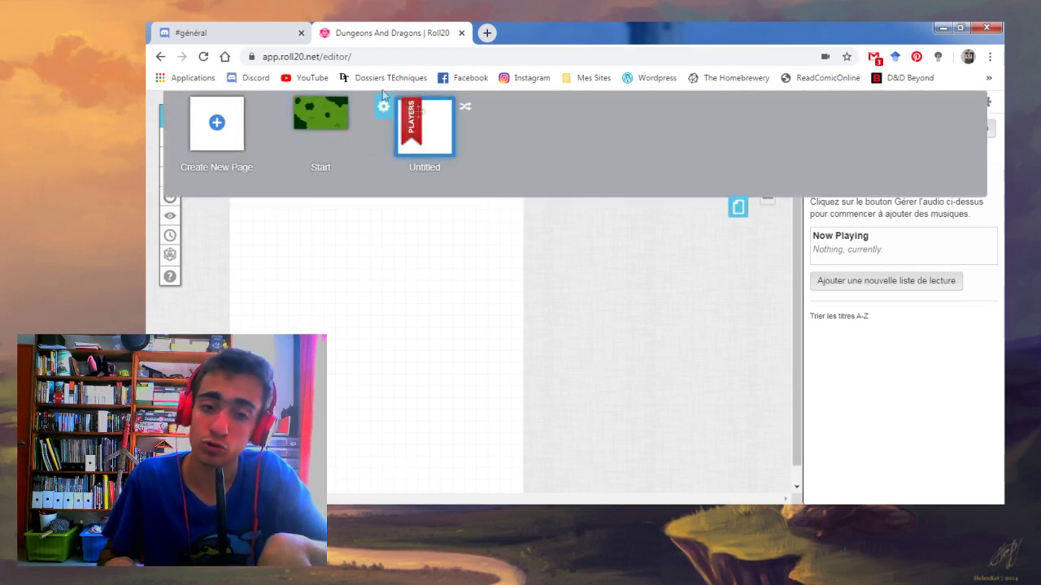
{"action": "left_click", "coordinate": [738, 210]}
Step: Show the chat log beside the blank page
{"action": "left_click", "coordinate": [823, 111]}
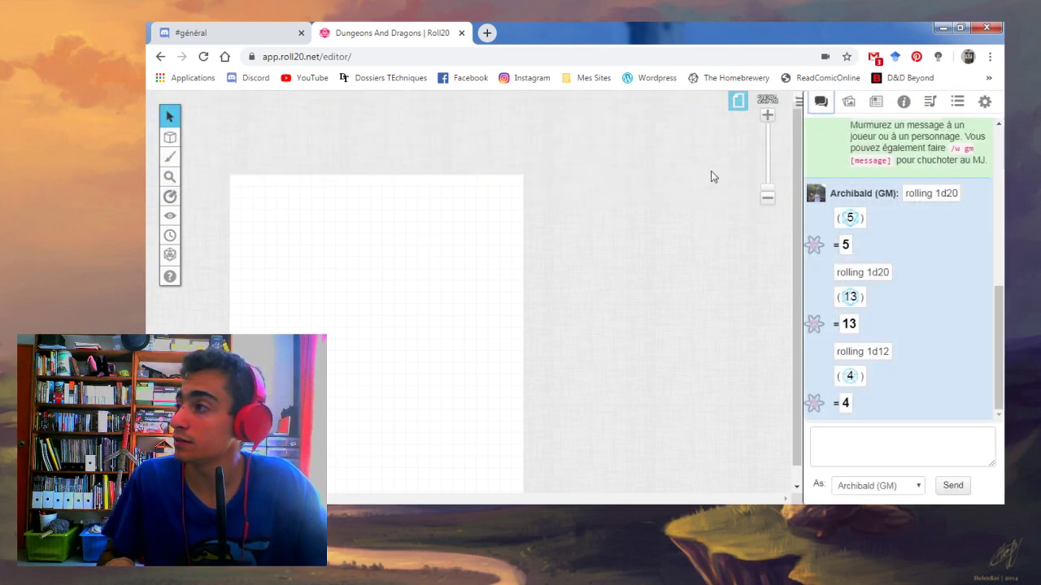
{"action": "scroll", "coordinate": [518, 240], "scroll_direction": "down", "scroll_amount": 1}
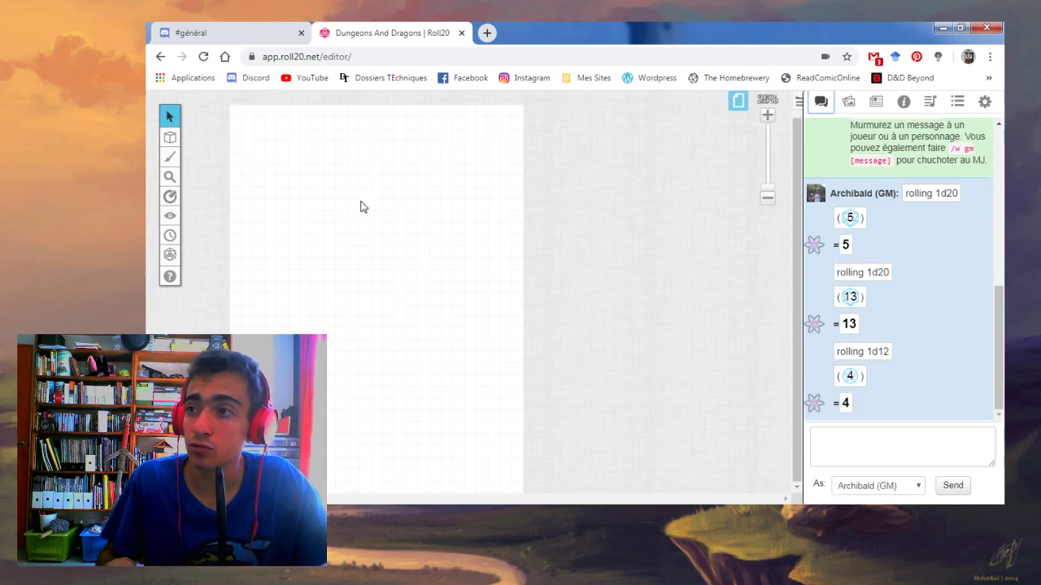
Step: Return to the Start page, and select and deselect the character token on its forest map
{"action": "left_click", "coordinate": [738, 101]}
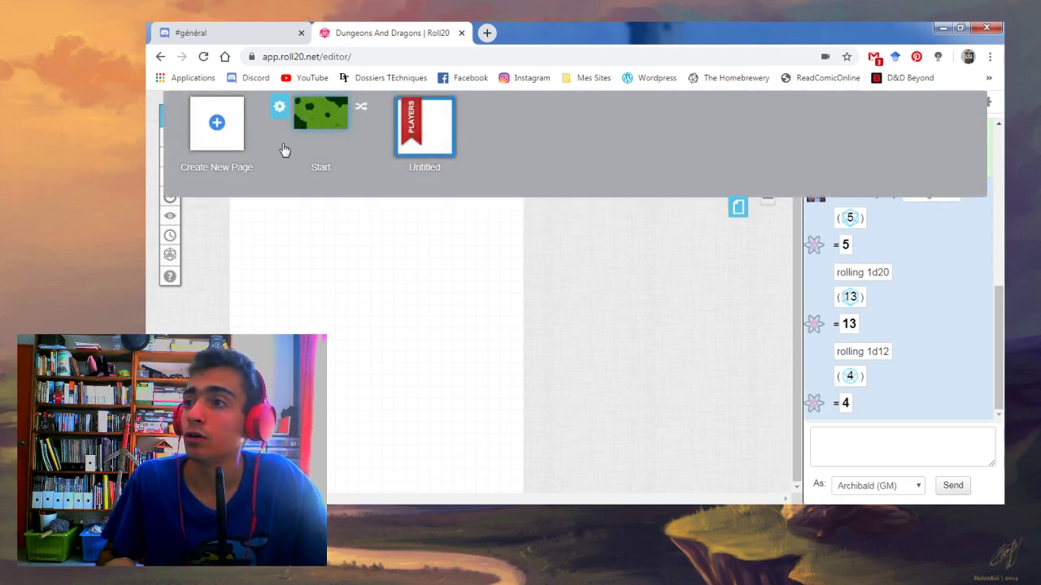
{"action": "left_click", "coordinate": [316, 134]}
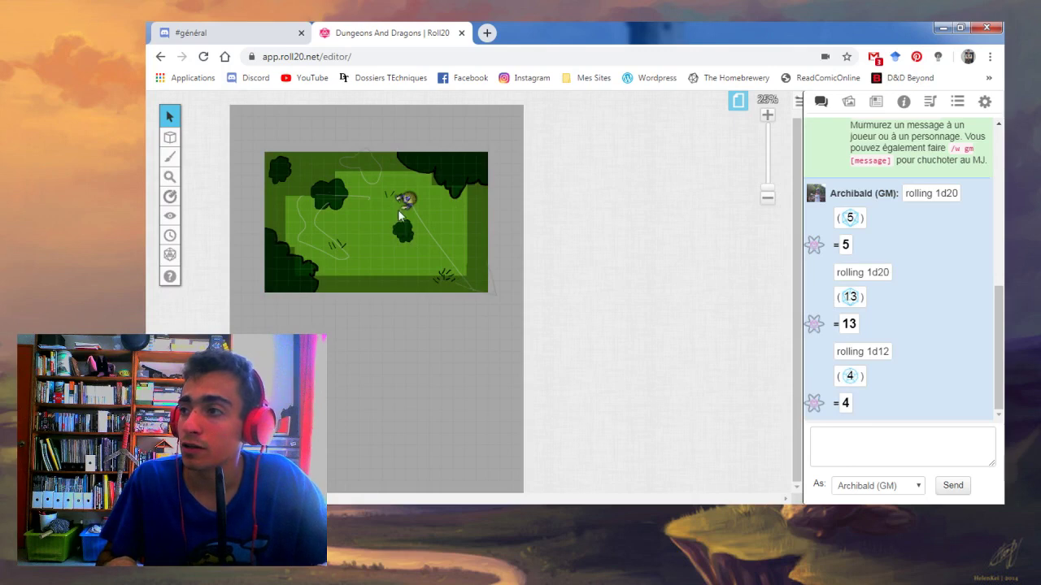
{"action": "left_click", "coordinate": [398, 203]}
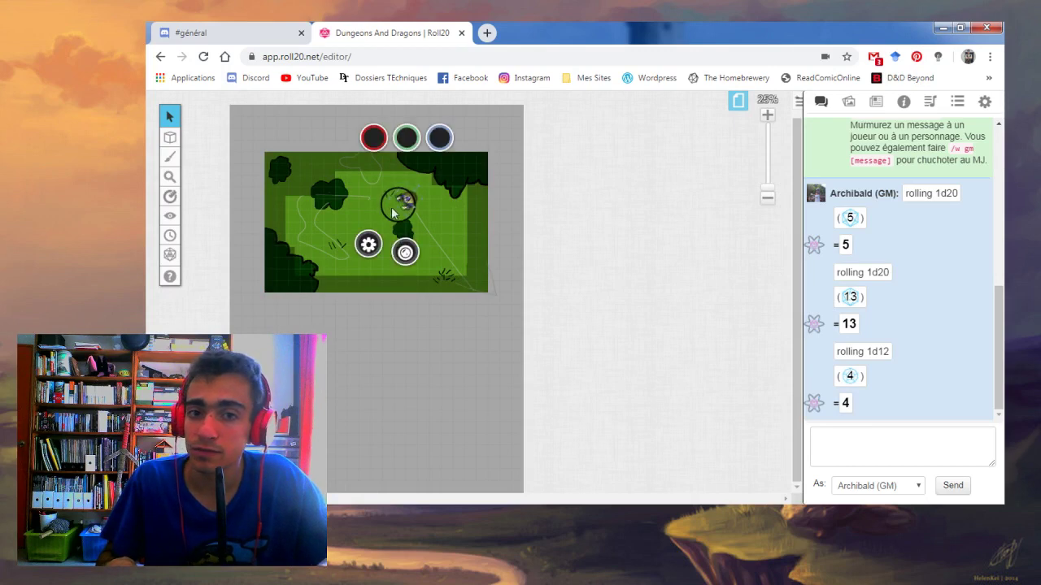
{"action": "left_click", "coordinate": [382, 219]}
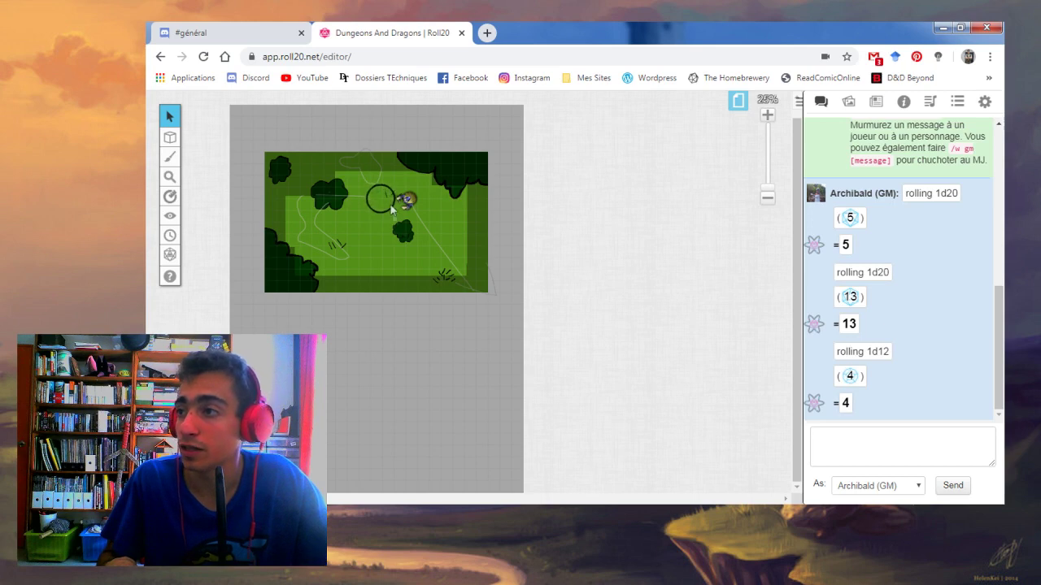
{"action": "left_click", "coordinate": [303, 269]}
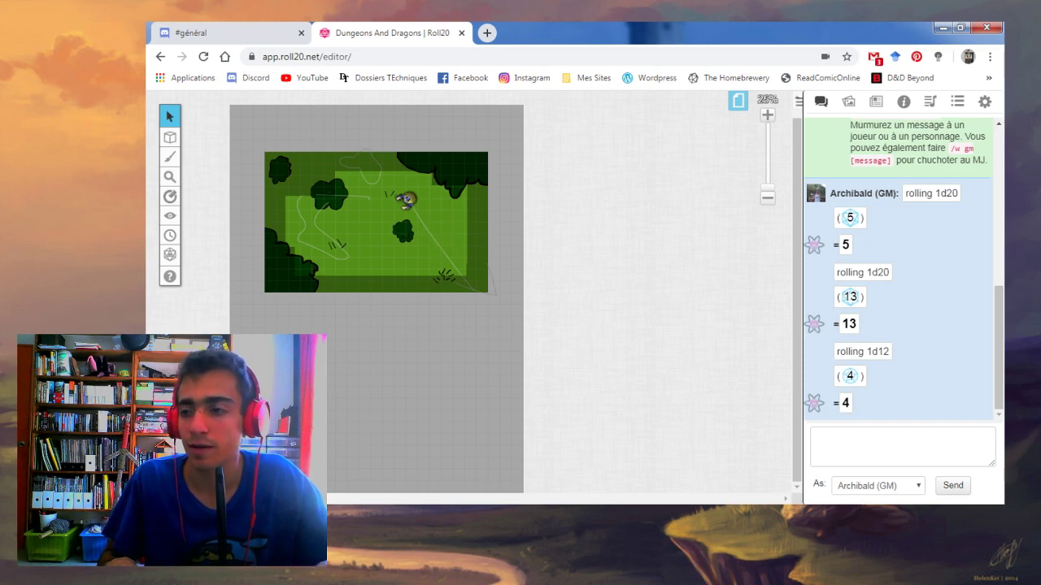
Step: View the player colour palette and close it without picking a colour
{"action": "left_click", "coordinate": [176, 394]}
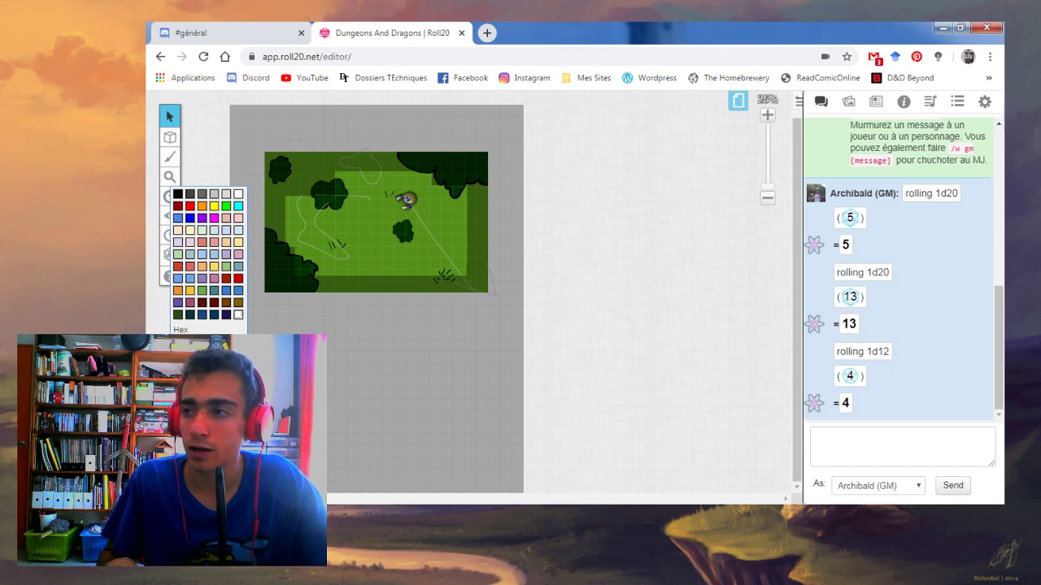
{"action": "left_click", "coordinate": [342, 256]}
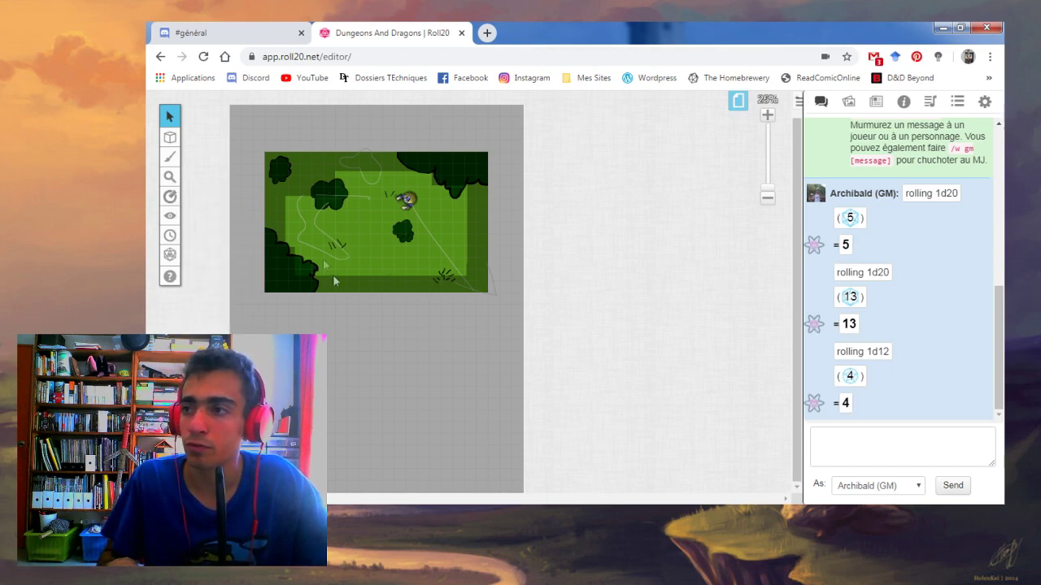
{"action": "left_click", "coordinate": [175, 394]}
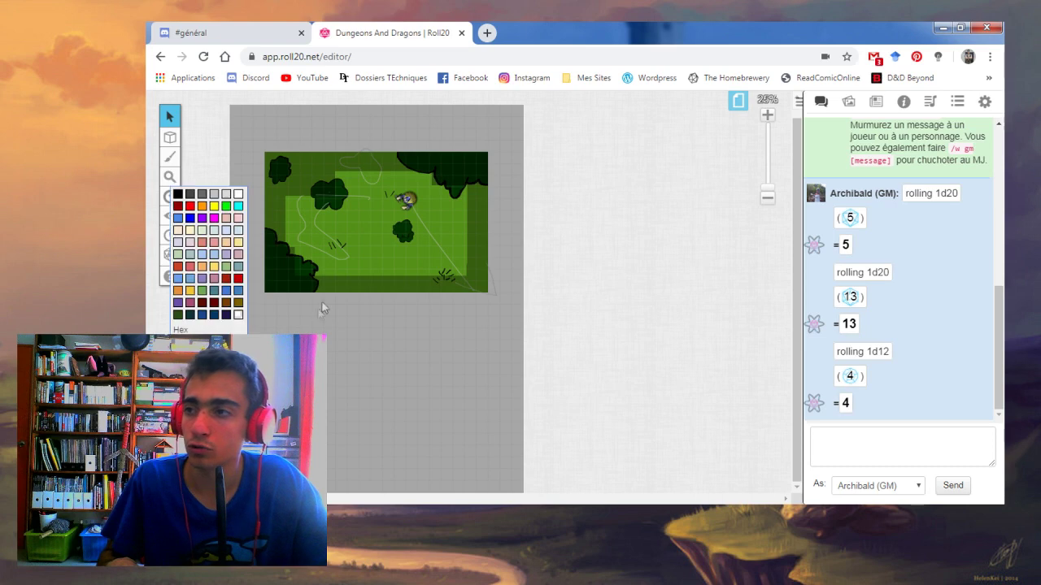
{"action": "left_click", "coordinate": [339, 214]}
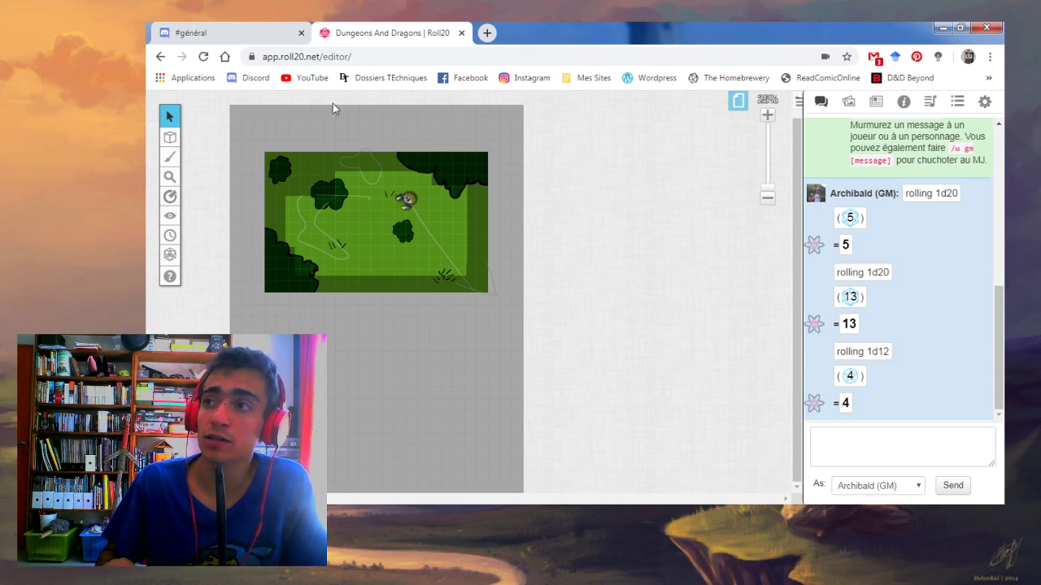
Step: Switch from Roll20 to Discord, showing the général channel of the L'Enclave server
{"action": "left_click", "coordinate": [225, 33]}
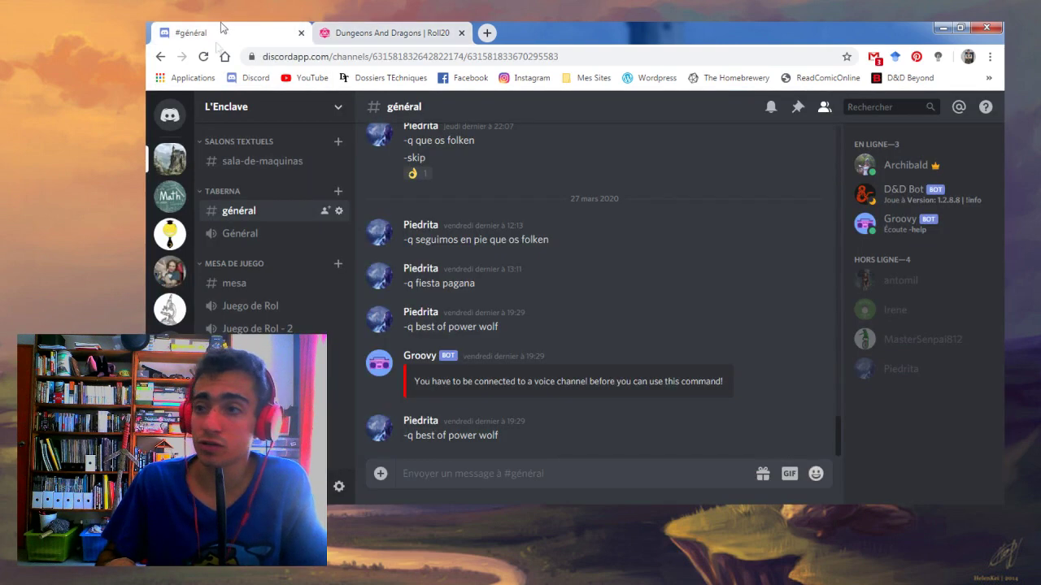
{"action": "left_click", "coordinate": [444, 28]}
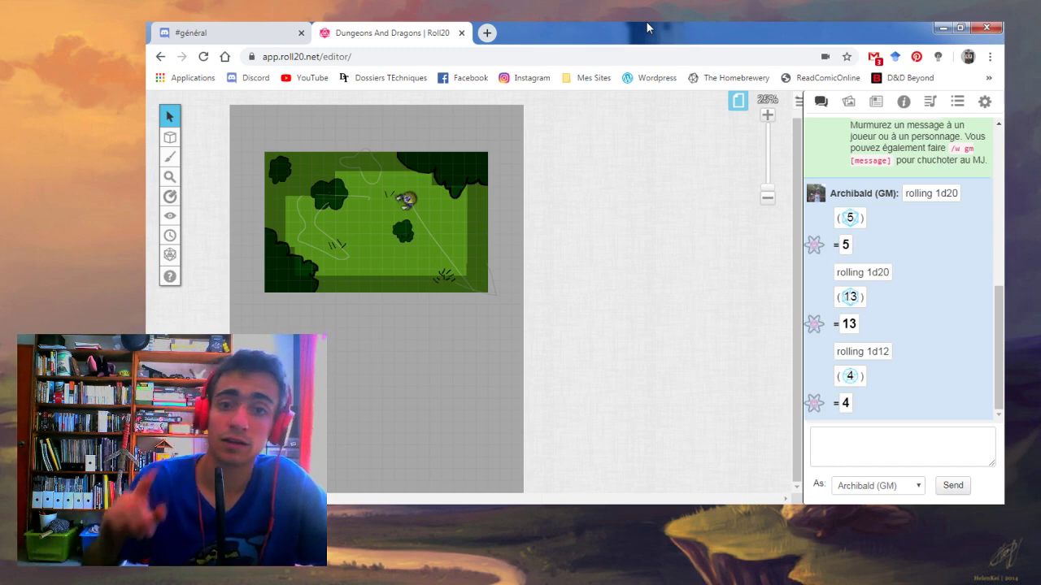
{"action": "left_click", "coordinate": [274, 34]}
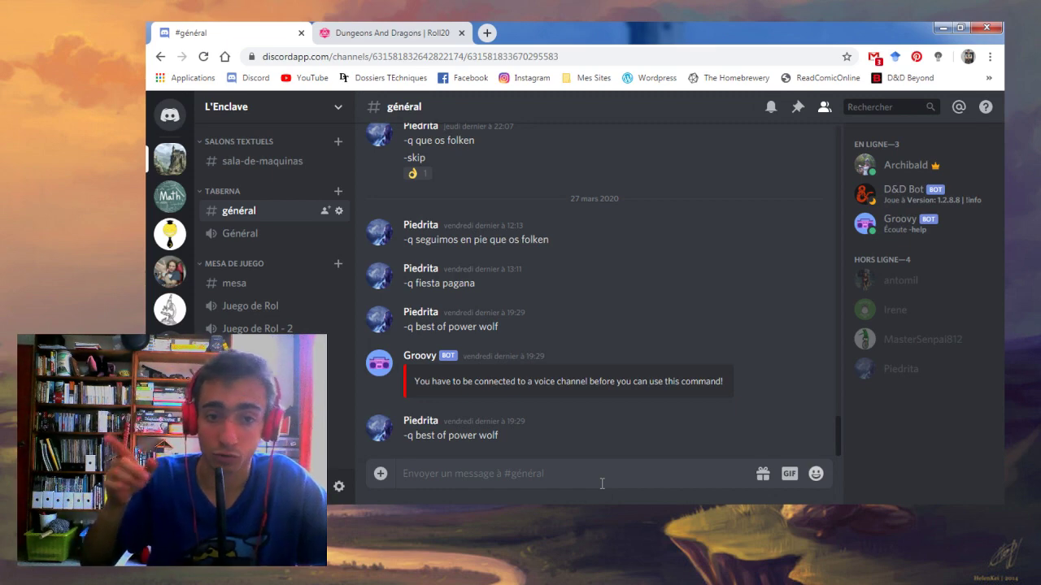
Step: Create a new Discord server named "The forgotten Realms"
{"action": "scroll", "coordinate": [159, 313], "scroll_direction": "down", "scroll_amount": 5}
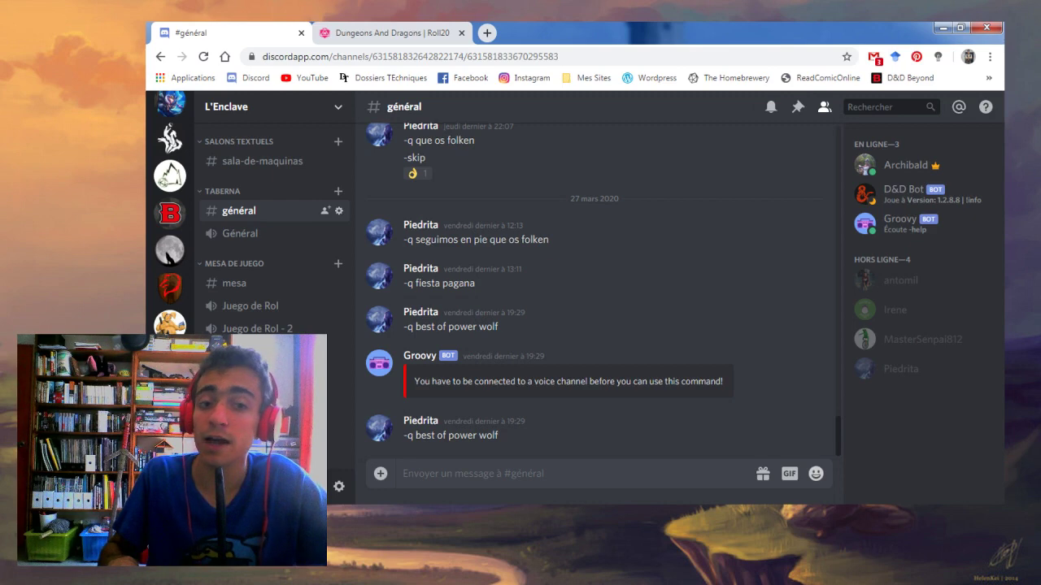
{"action": "left_click", "coordinate": [170, 398]}
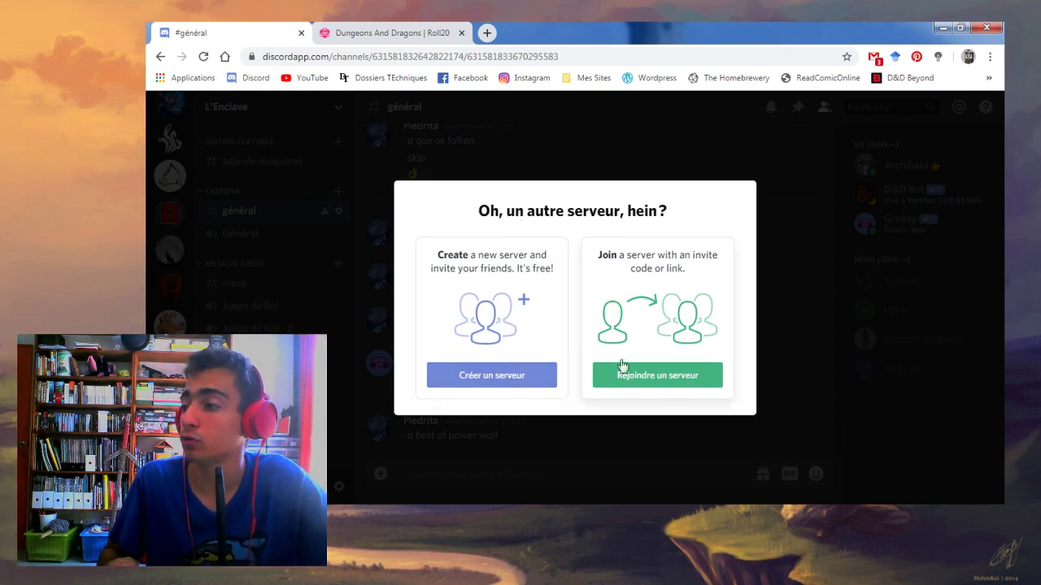
{"action": "left_click", "coordinate": [488, 383]}
{"action": "left_click_drag", "start_coordinate": [508, 294], "coordinate": [345, 296]}
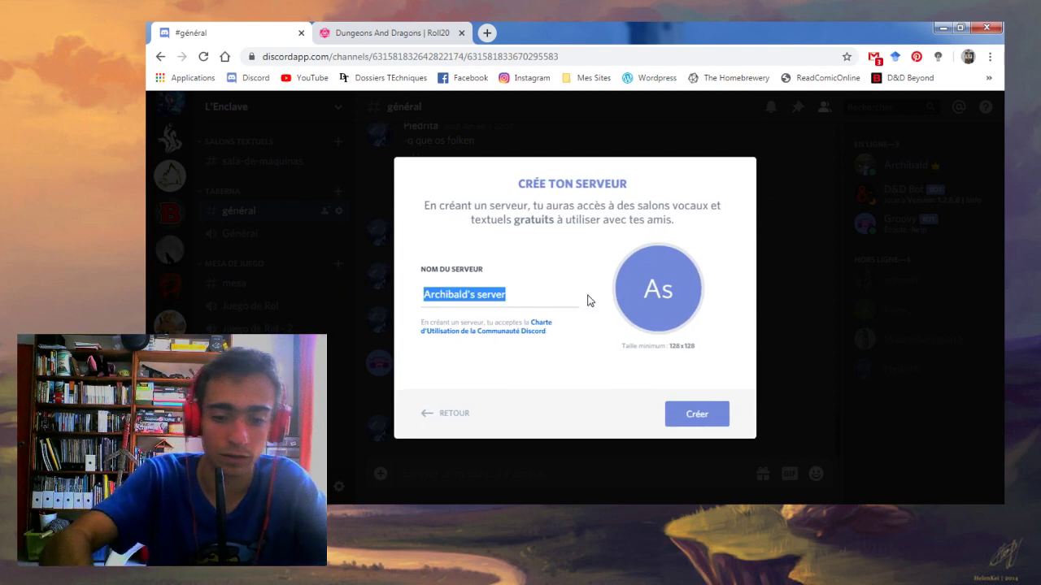
{"action": "type", "text": "Les R"}
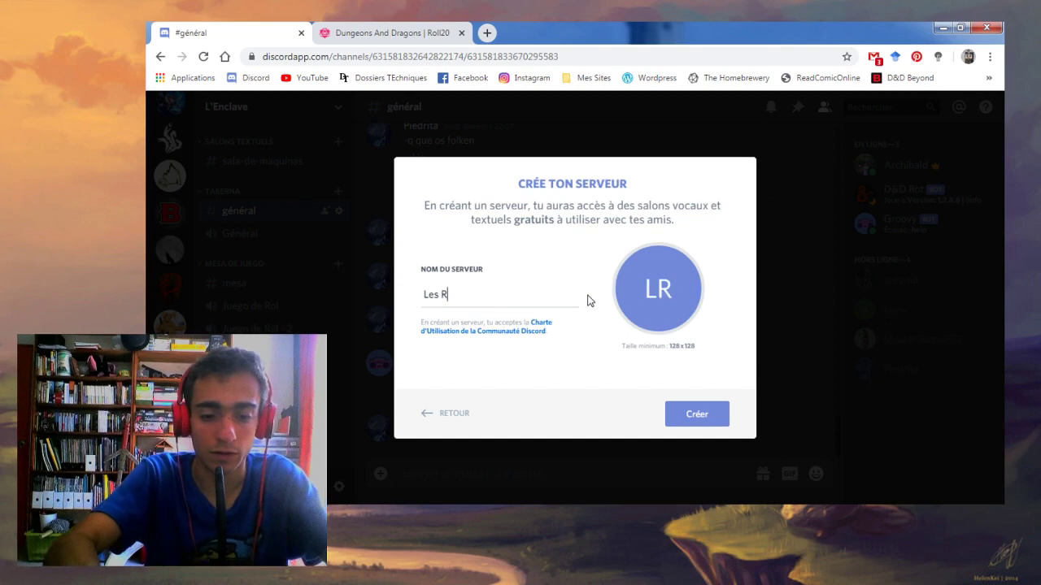
{"action": "key", "text": "BackSpace"}
{"action": "key", "text": "BackSpace"}
{"action": "key", "text": "BackSpace"}
{"action": "key", "text": "BackSpace"}
{"action": "key", "text": "BackSpace"}
{"action": "type", "text": "The "}
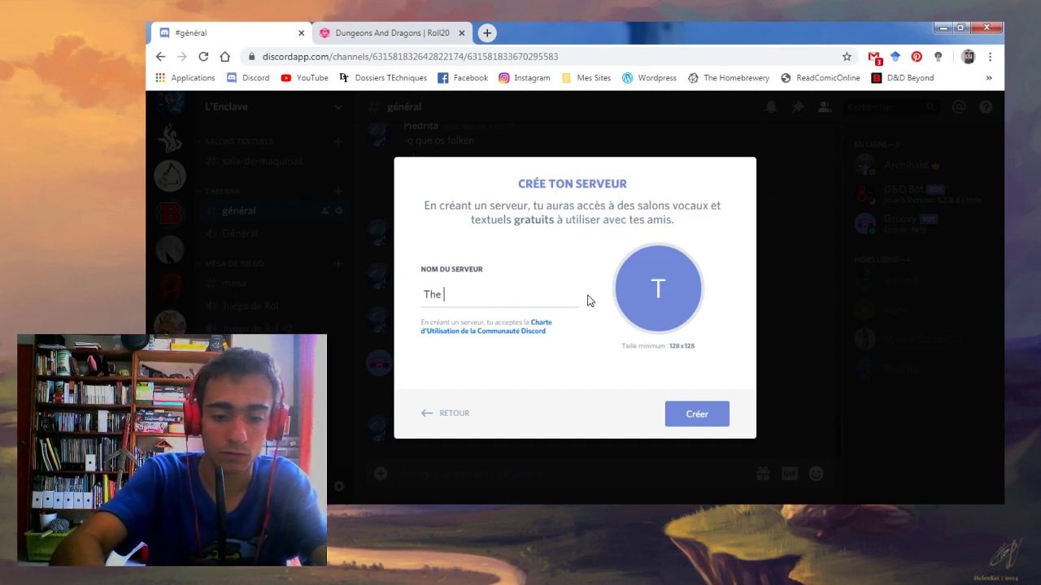
{"action": "type", "text": "forgotten Realms"}
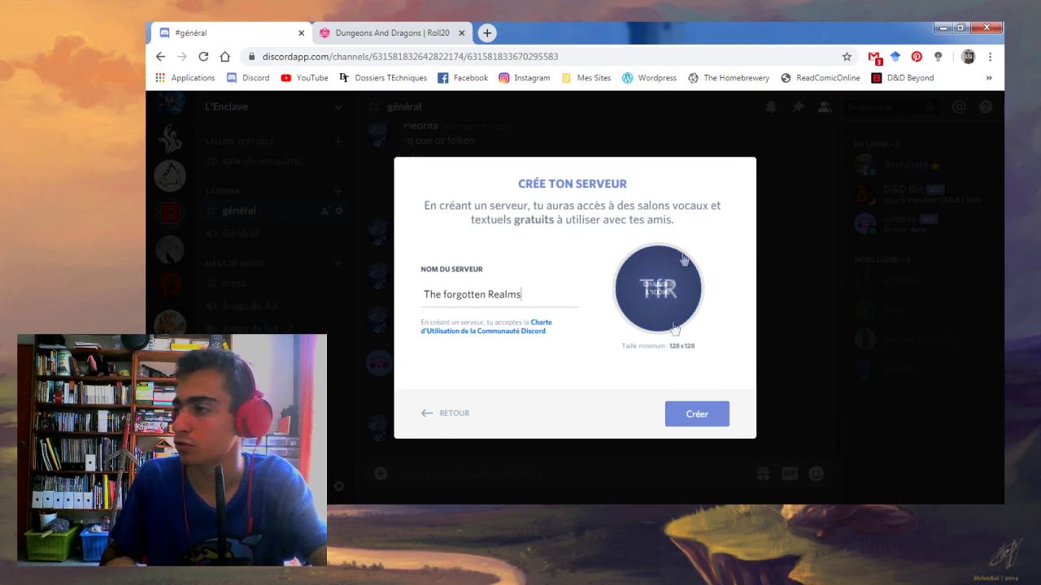
{"action": "left_click", "coordinate": [695, 415]}
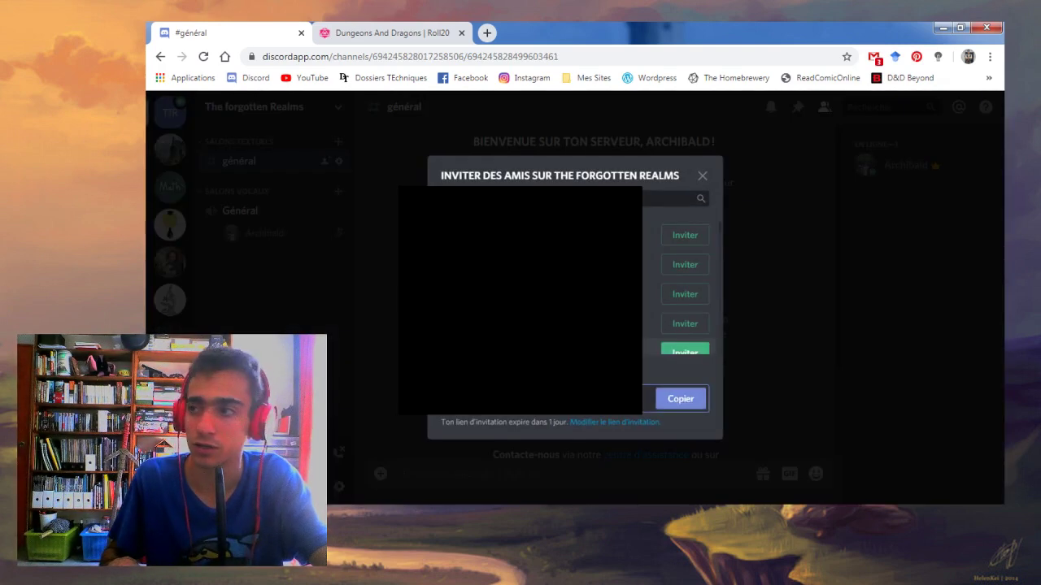
Step: Dismiss the friend invitation for the new server, and view its server options before closing them
{"action": "left_click", "coordinate": [703, 177]}
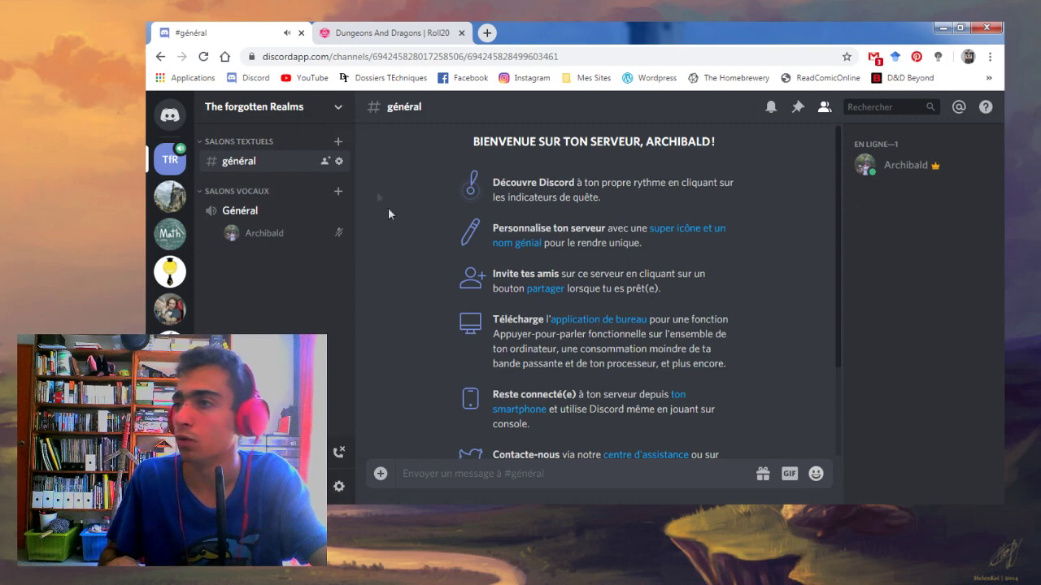
{"action": "left_click", "coordinate": [324, 99]}
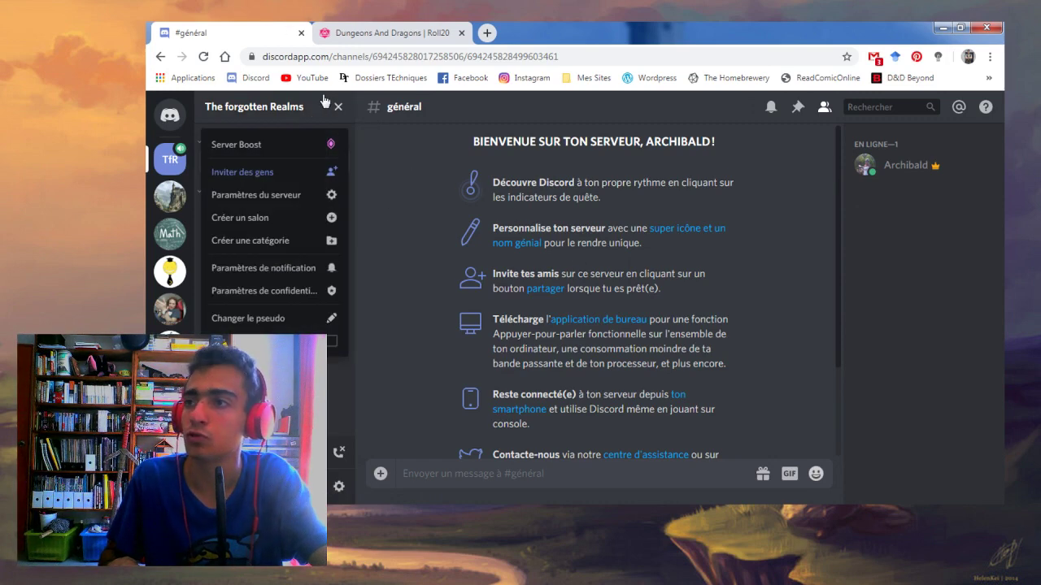
{"action": "left_click", "coordinate": [402, 277]}
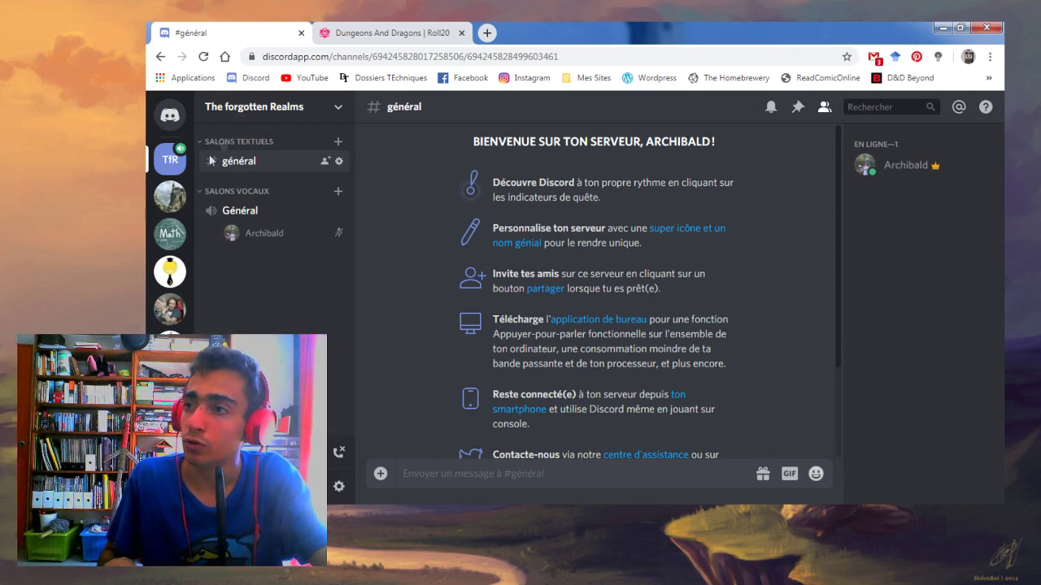
Step: Send the message "Salut" in the général text channel of The forgotten Realms
{"action": "scroll", "coordinate": [594, 325], "scroll_direction": "down", "scroll_amount": 3}
{"action": "left_click", "coordinate": [546, 472]}
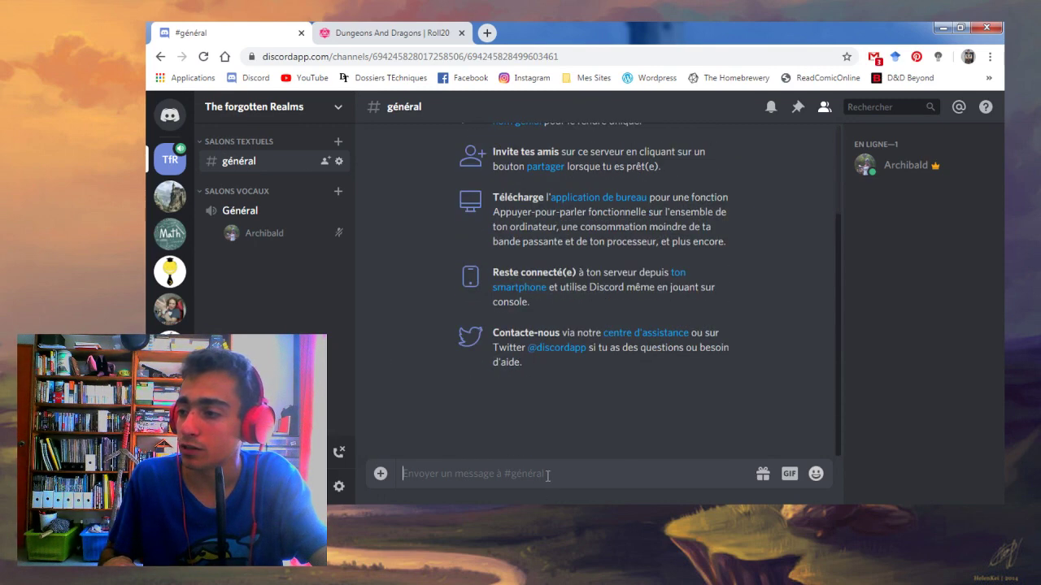
{"action": "type", "text": "Salut"}
{"action": "key", "text": "BackSpace"}
{"action": "key", "text": "BackSpace"}
{"action": "key", "text": "BackSpace"}
{"action": "type", "text": "lut"}
{"action": "key", "text": "Return"}
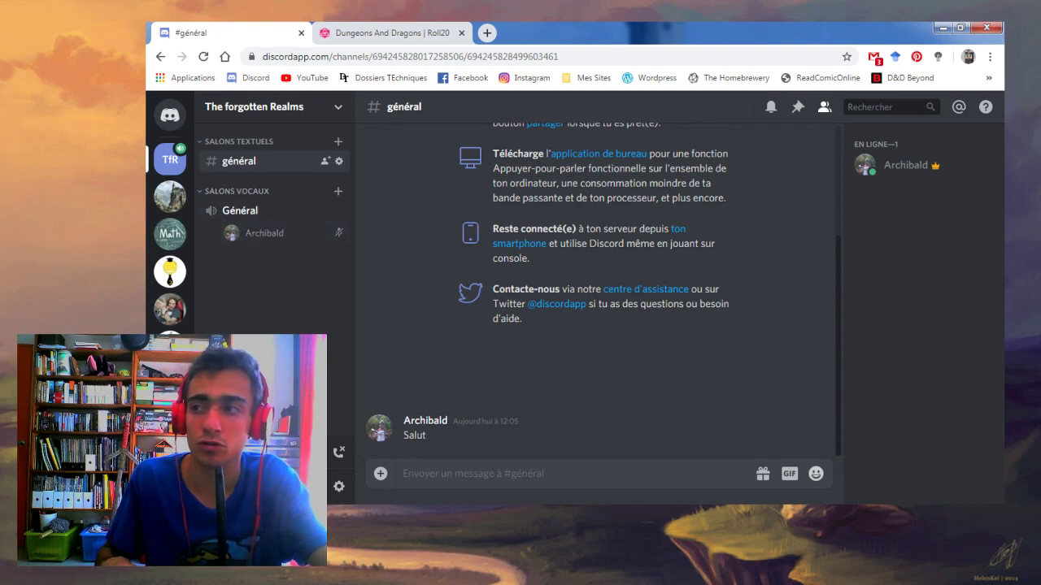
Step: Disconnect from the Général voice channel and join it again
{"action": "left_click", "coordinate": [339, 453]}
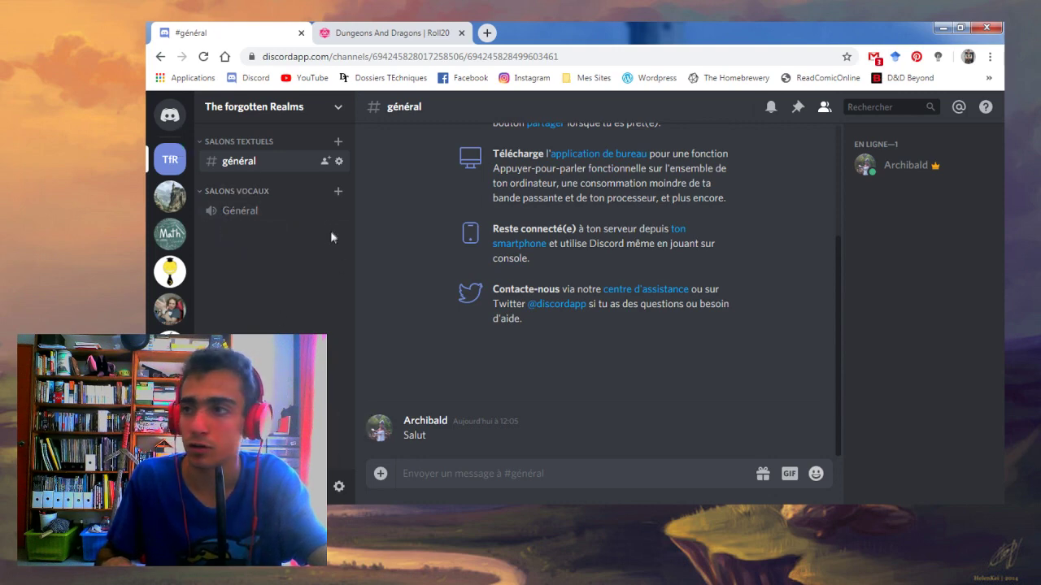
{"action": "left_click", "coordinate": [240, 215]}
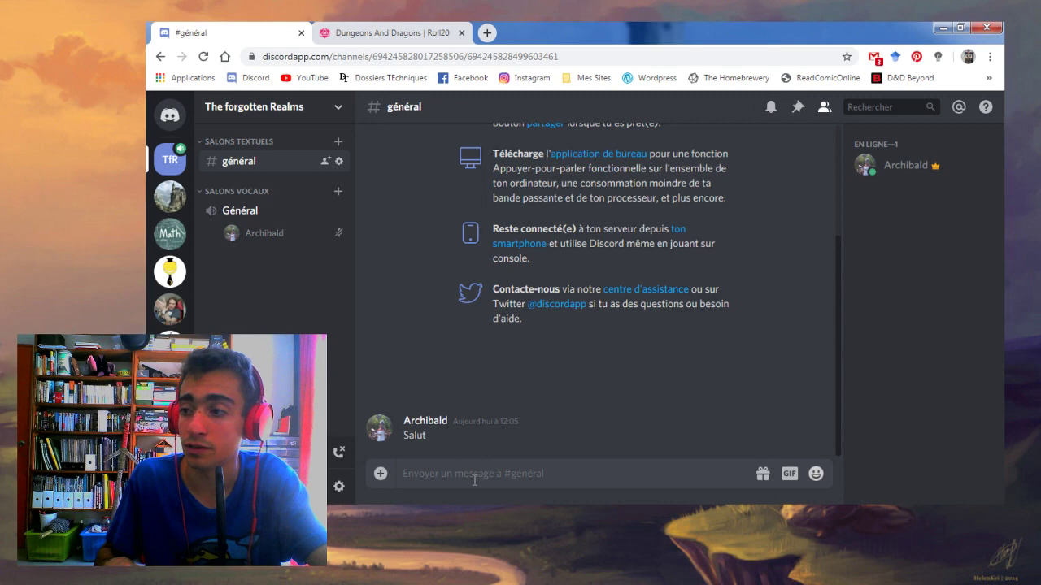
Step: Create a text channel named "info-jeu" under Salons textuels and open it
{"action": "left_click", "coordinate": [338, 142]}
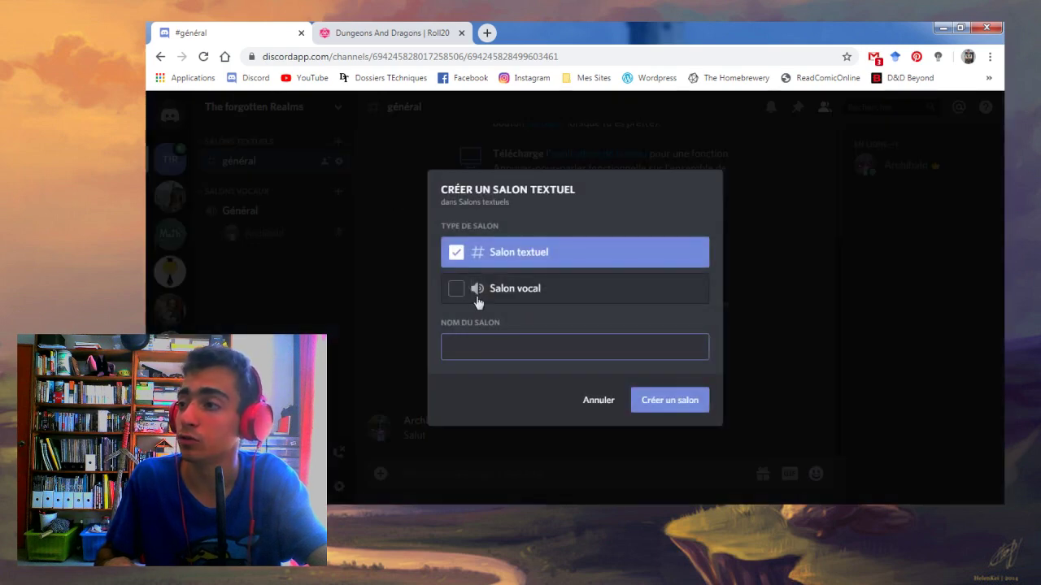
{"action": "type", "text": "e"}
{"action": "key", "text": "BackSpace"}
{"action": "type", "text": "info-jeyx"}
{"action": "key", "text": "BackSpace"}
{"action": "key", "text": "BackSpace"}
{"action": "type", "text": "u"}
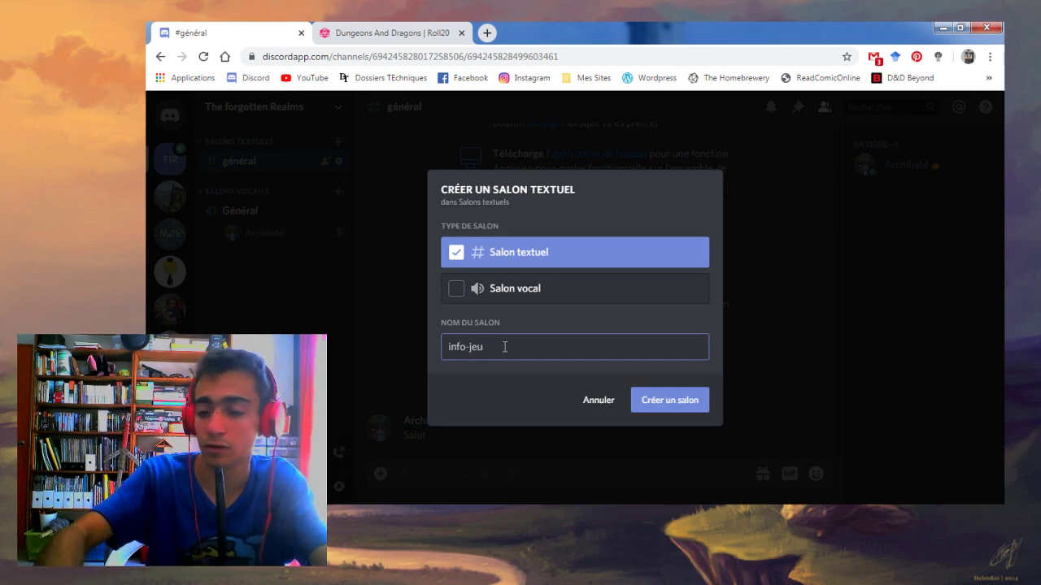
{"action": "key", "text": "Return"}
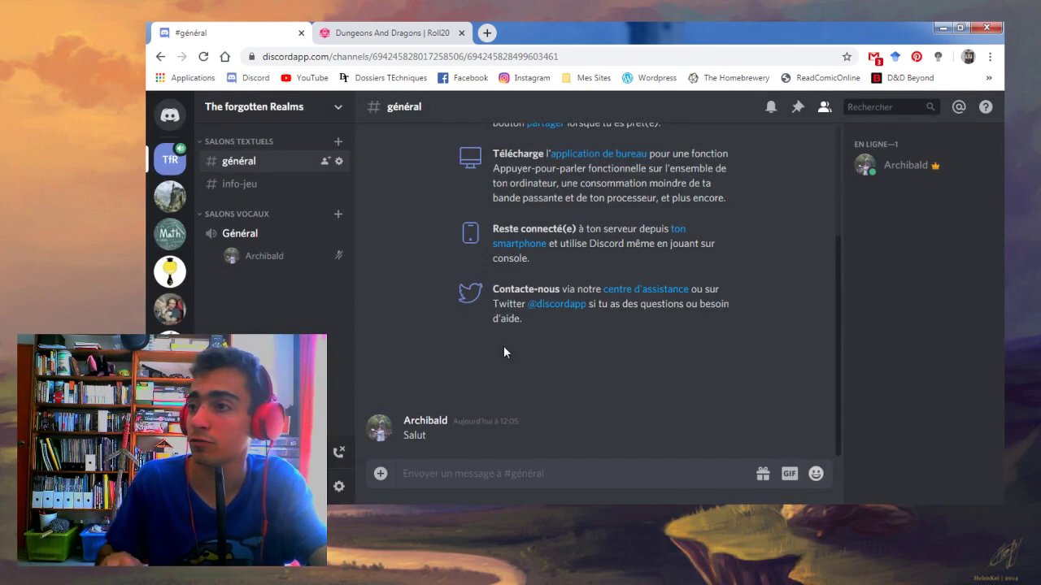
{"action": "left_click", "coordinate": [233, 183]}
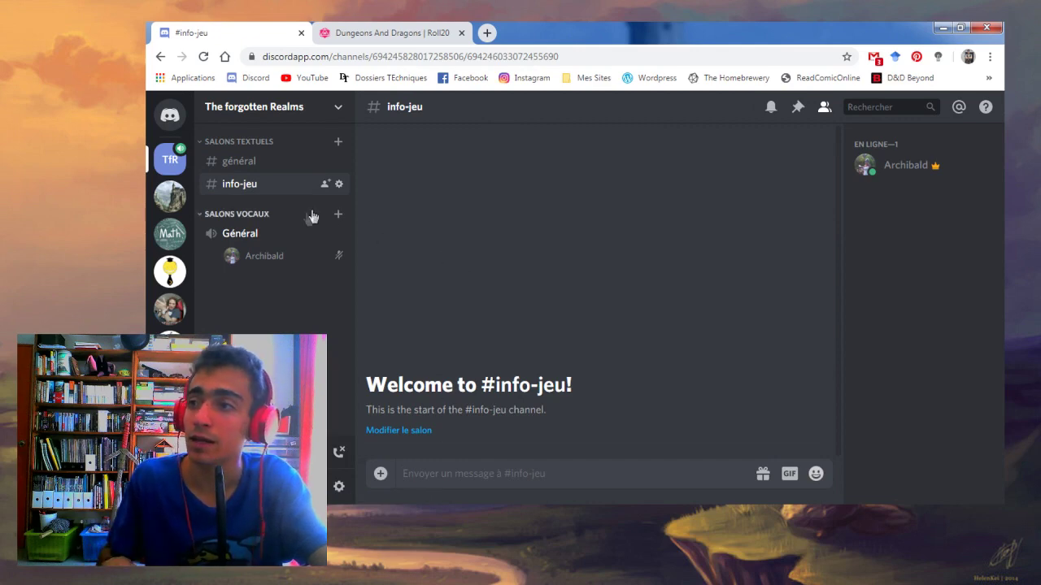
Step: Create a voice channel named "salon n°2" under Salons vocaux and join it
{"action": "left_click", "coordinate": [338, 217]}
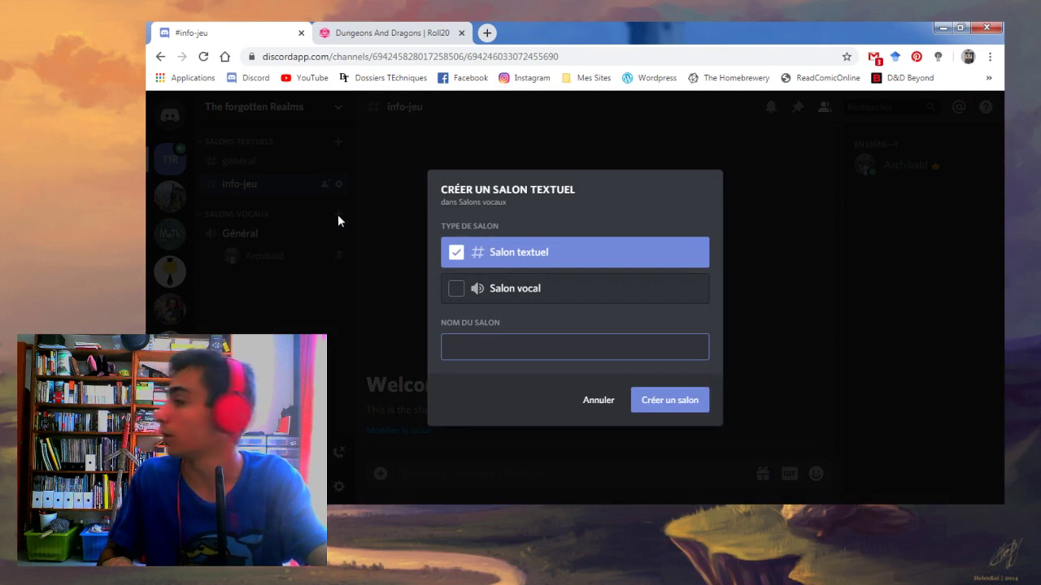
{"action": "left_click", "coordinate": [457, 289]}
{"action": "left_click", "coordinate": [468, 351]}
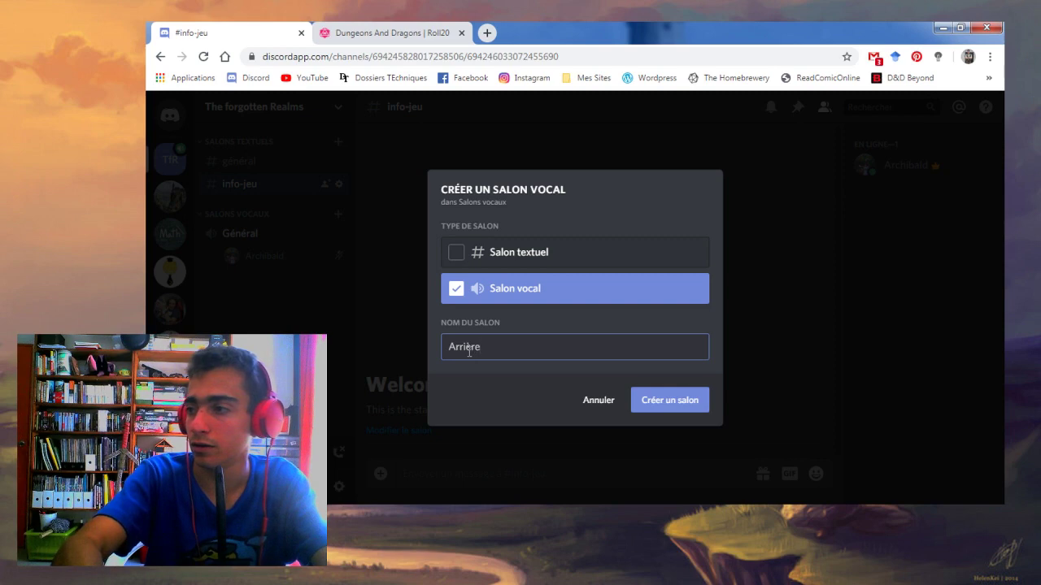
{"action": "key", "text": "BackSpace"}
{"action": "key", "text": "BackSpace"}
{"action": "key", "text": "BackSpace"}
{"action": "key", "text": "BackSpace"}
{"action": "key", "text": "BackSpace"}
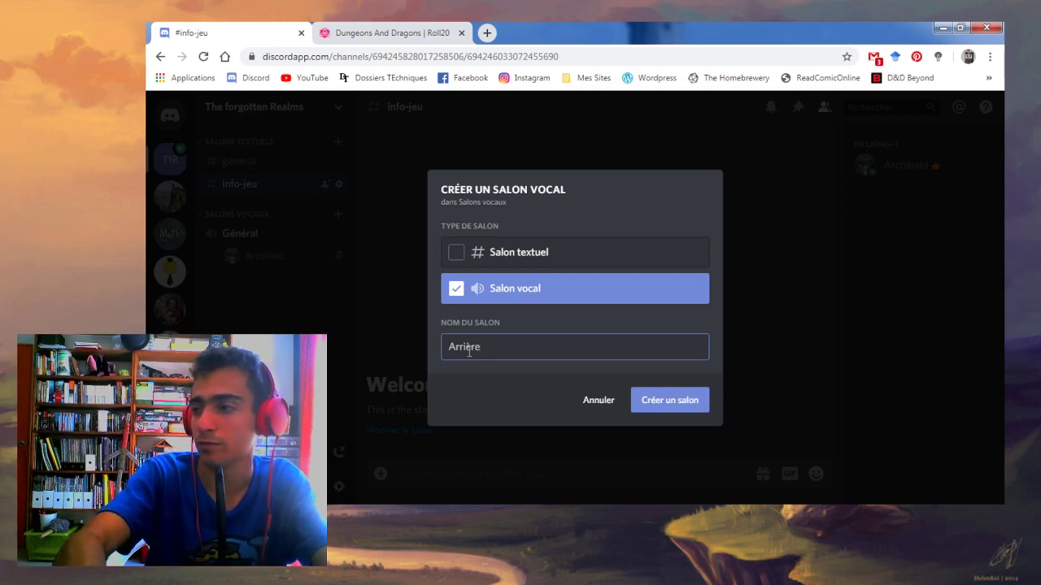
{"action": "key", "text": "BackSpace"}
{"action": "key", "text": "BackSpace"}
{"action": "key", "text": "BackSpace"}
{"action": "key", "text": "BackSpace"}
{"action": "key", "text": "BackSpace"}
{"action": "key", "text": "BackSpace"}
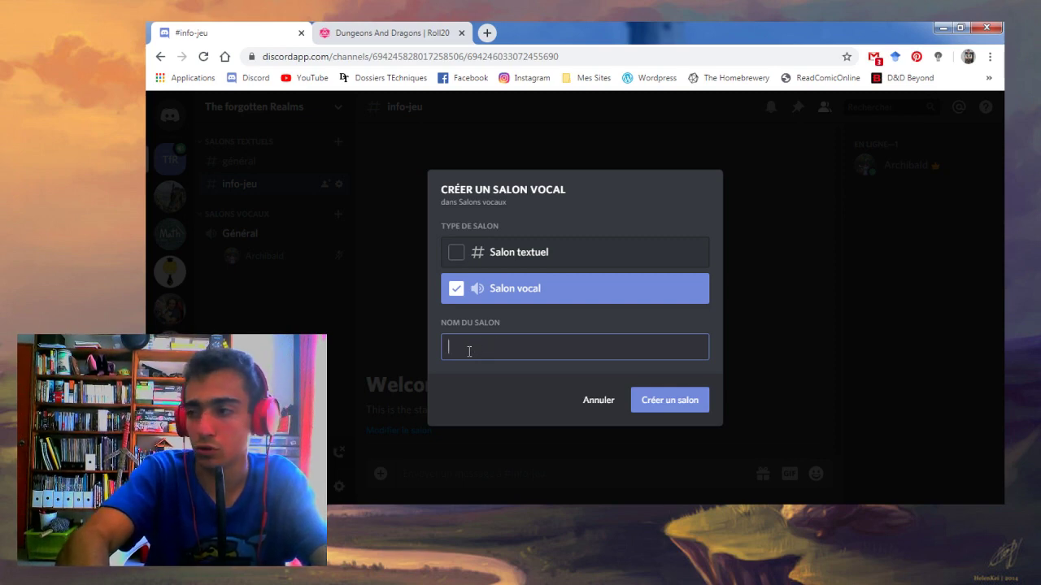
{"action": "type", "text": "salon n°2"}
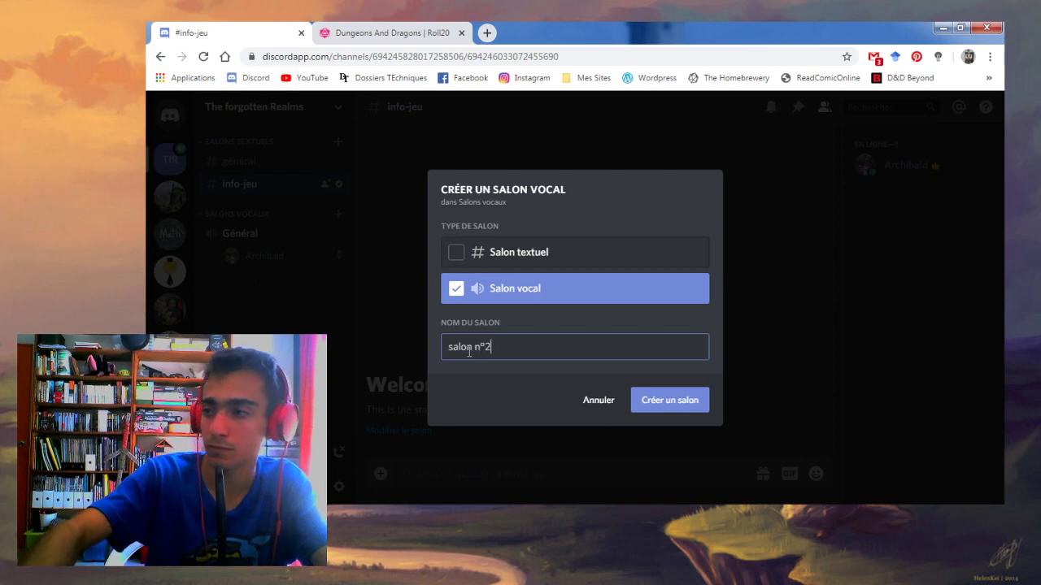
{"action": "key", "text": "Return"}
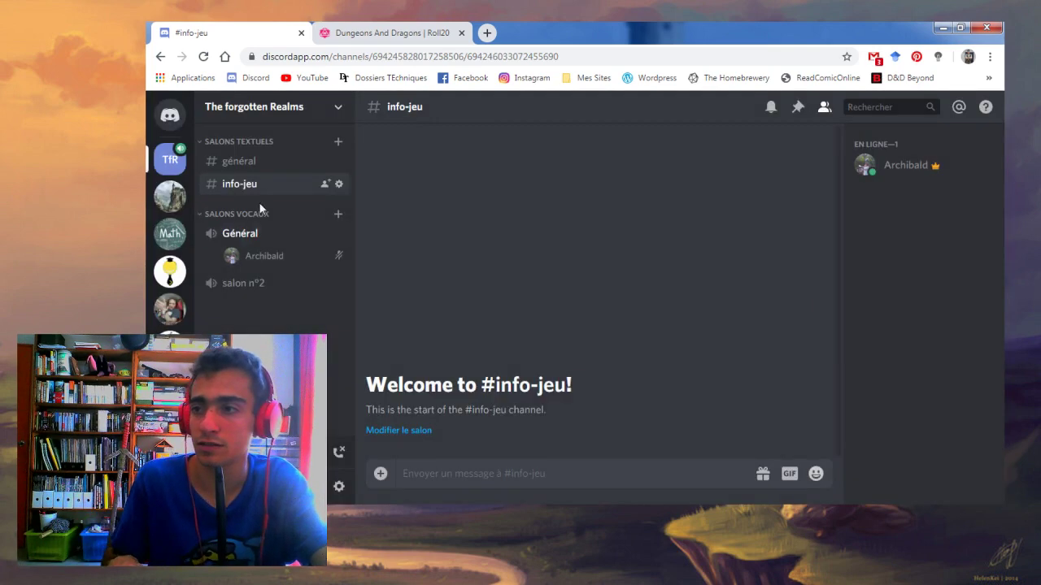
{"action": "left_click", "coordinate": [244, 285]}
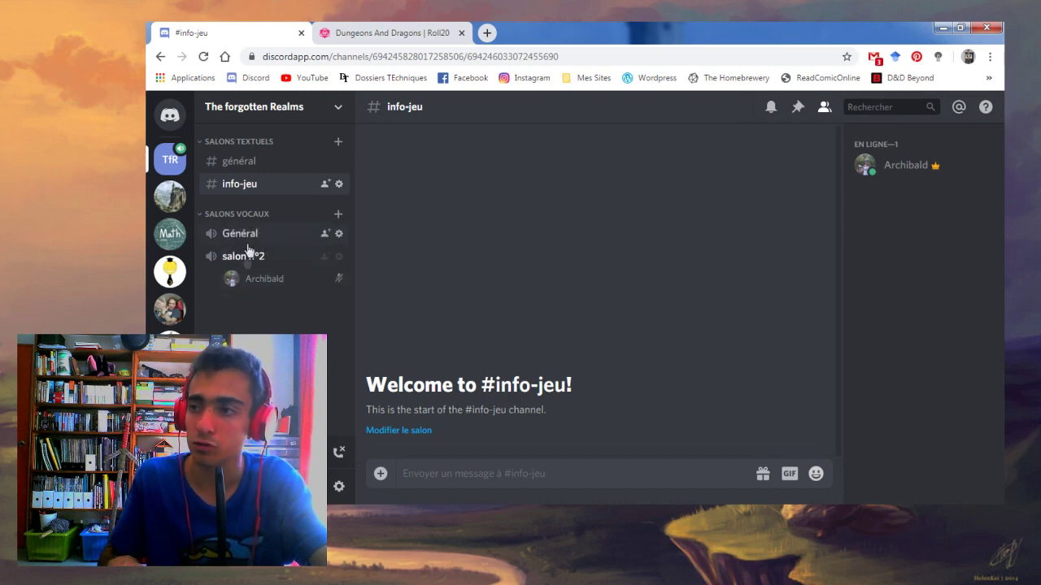